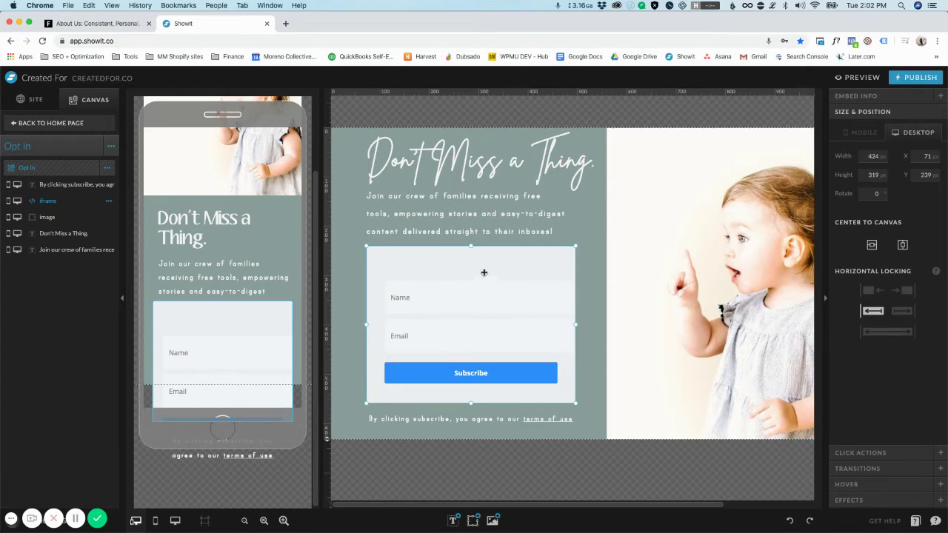
Review the Kajabi embed script in the Opt in canvas's iframe and exit without saving
double_click(483, 273)
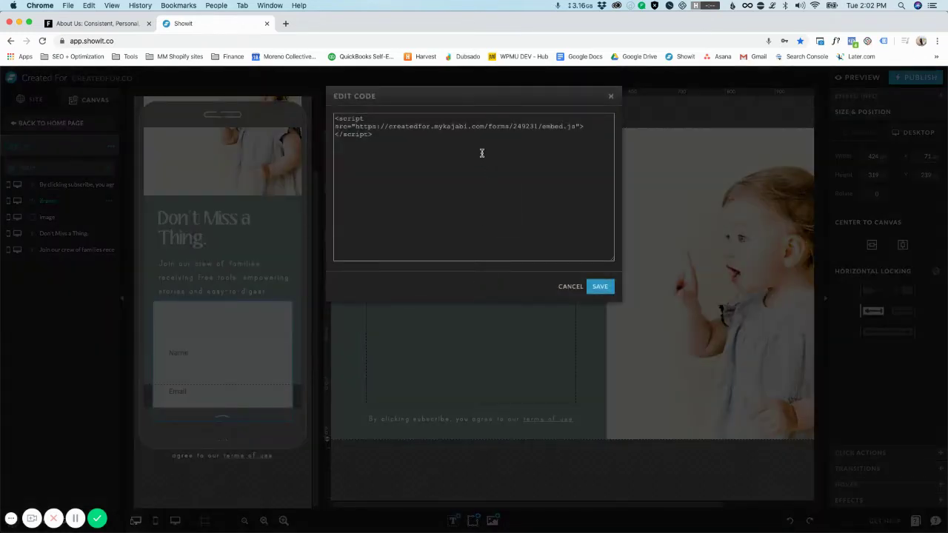
left_click_drag(373, 134, 331, 120)
left_click(569, 286)
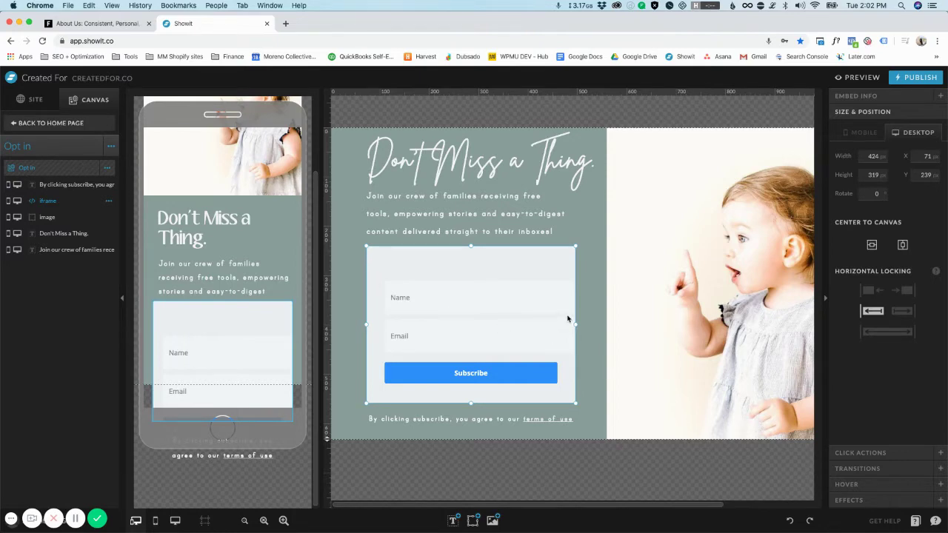
double_click(474, 286)
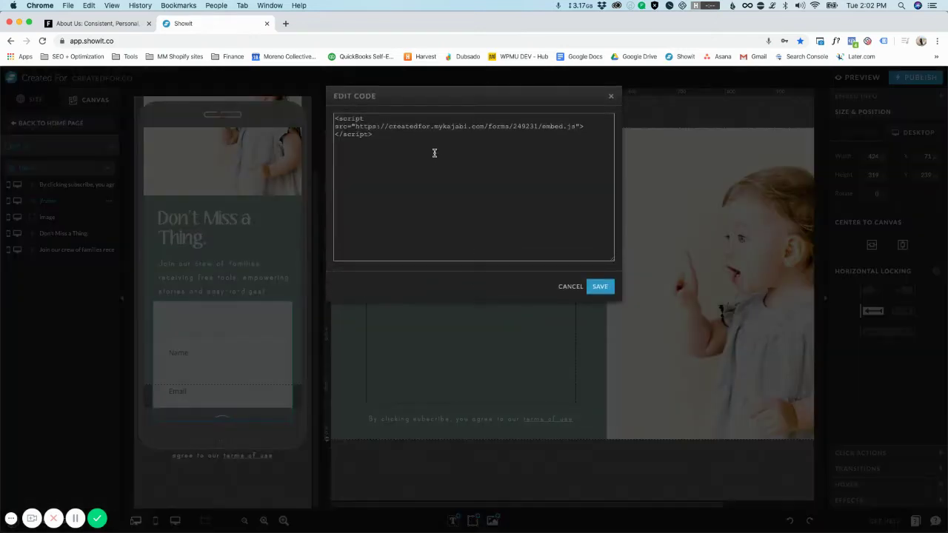
left_click_drag(434, 126, 479, 133)
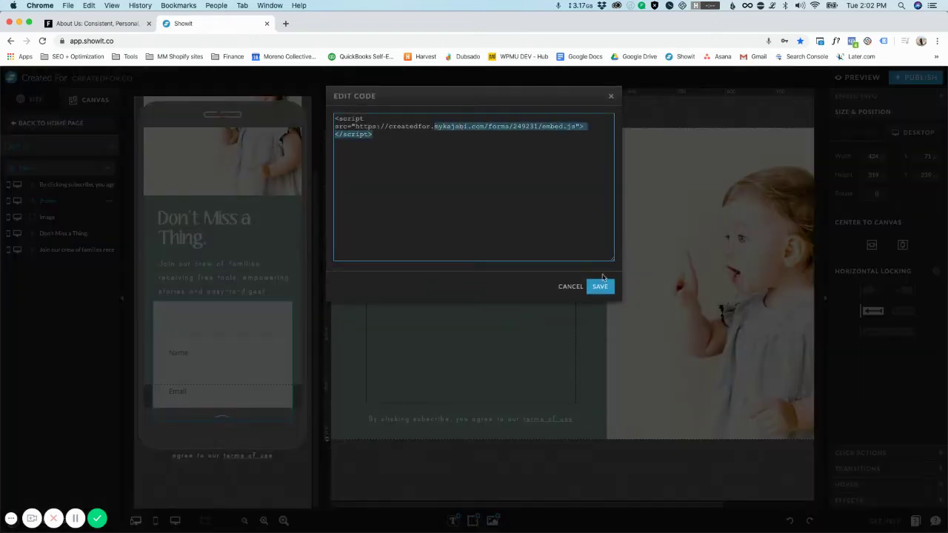
left_click(577, 286)
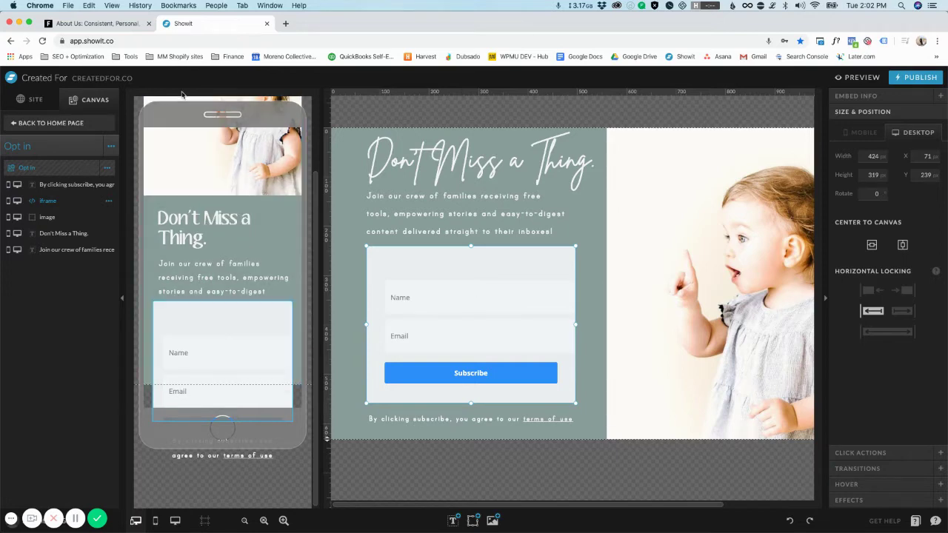
Open the About Me page and select its Opt-In site canvas with the subscribe form
left_click(30, 123)
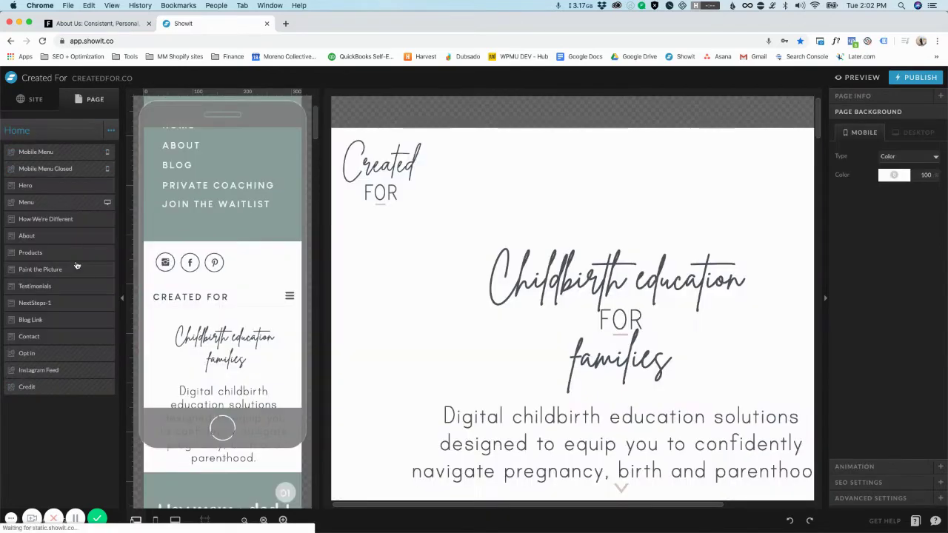
left_click(32, 99)
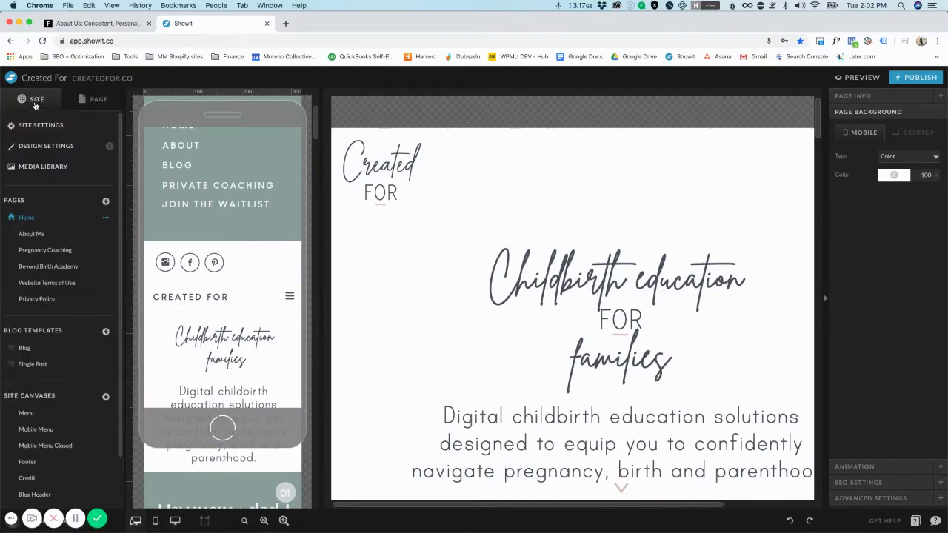
left_click(37, 234)
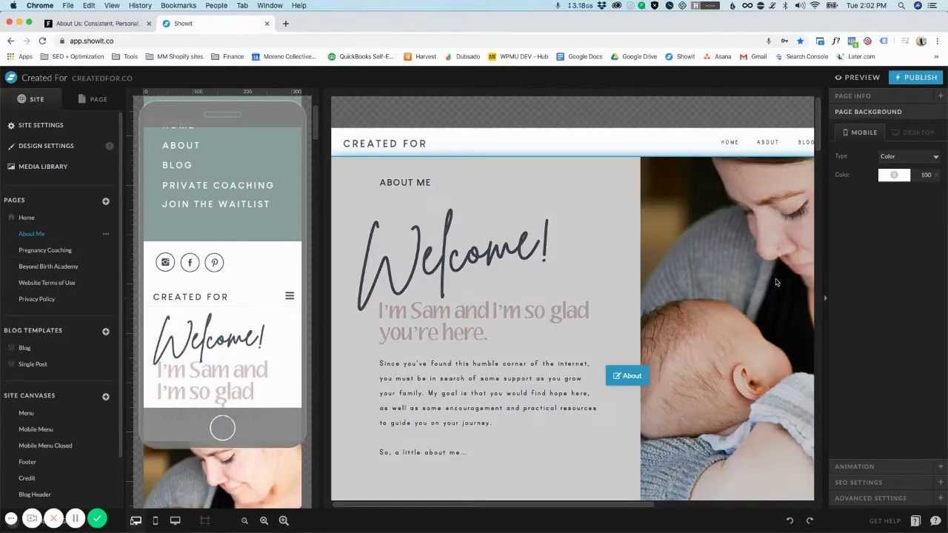
scroll(770, 325, "down", 15)
scroll(770, 326, "down", 15)
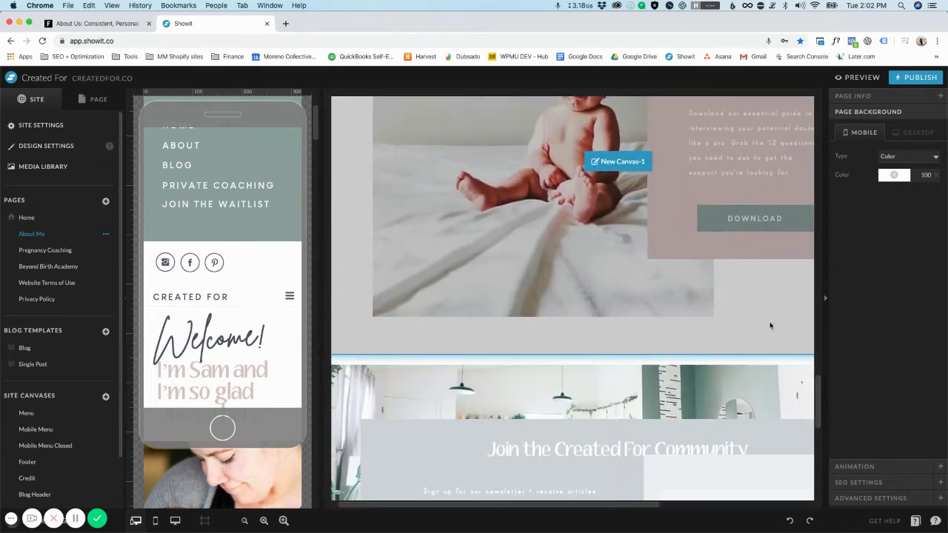
scroll(769, 321, "down", 5)
left_click(712, 226)
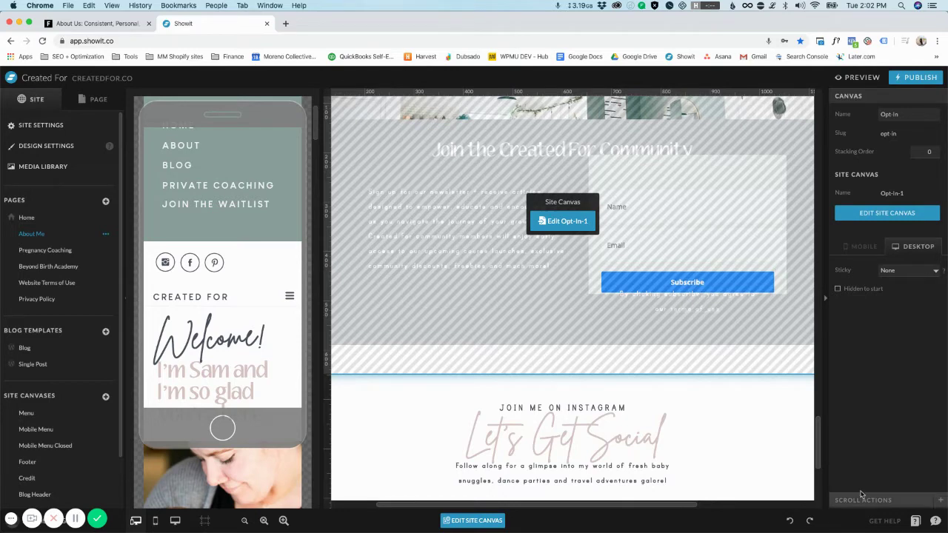
Open the About Me page's Custom CSS and examine the Kajabi form styling rules
left_click(93, 99)
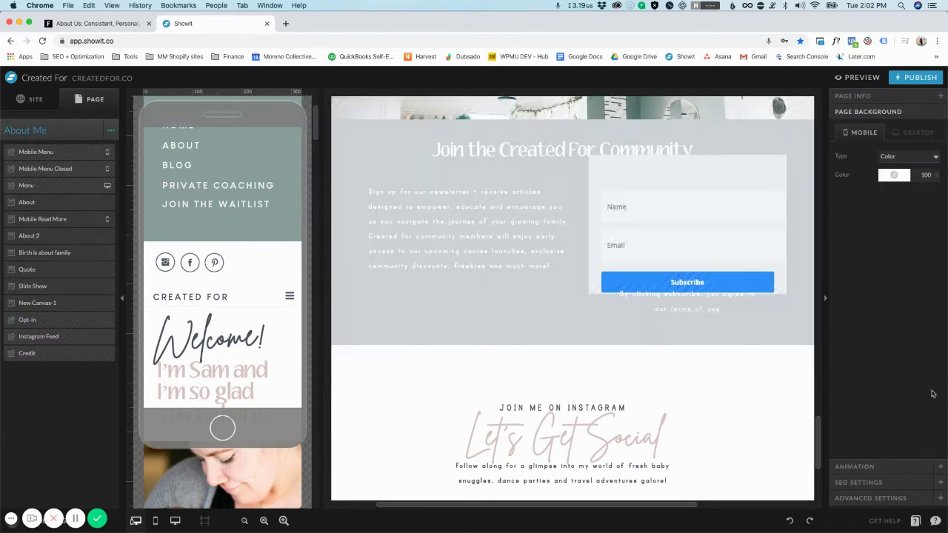
left_click(852, 500)
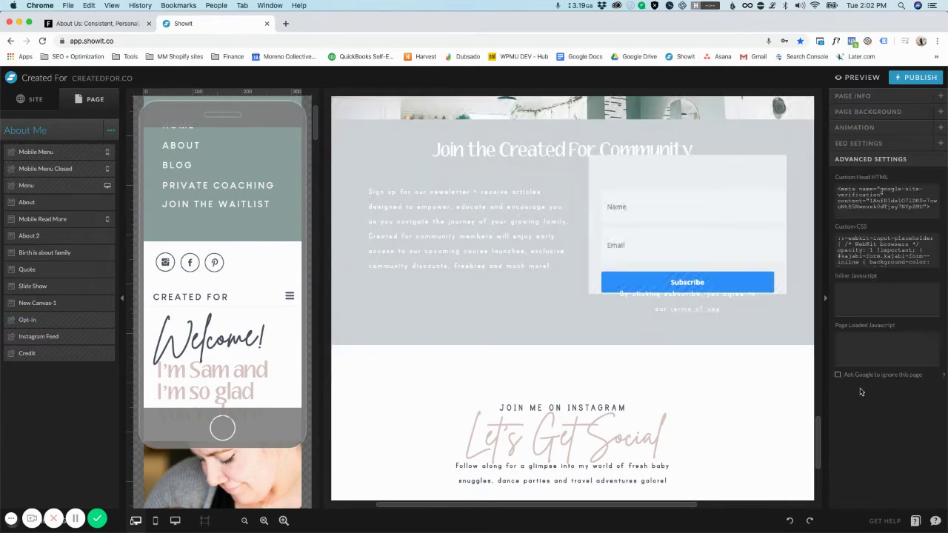
left_click(888, 254)
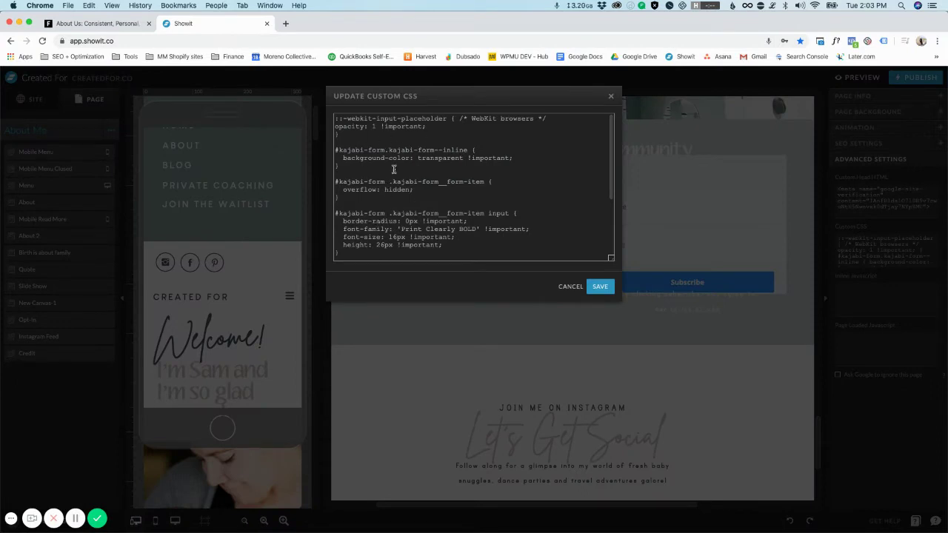
Preview the About Me page in the browser, check its subscribe form's styling, and return to the page editor
left_click(860, 77)
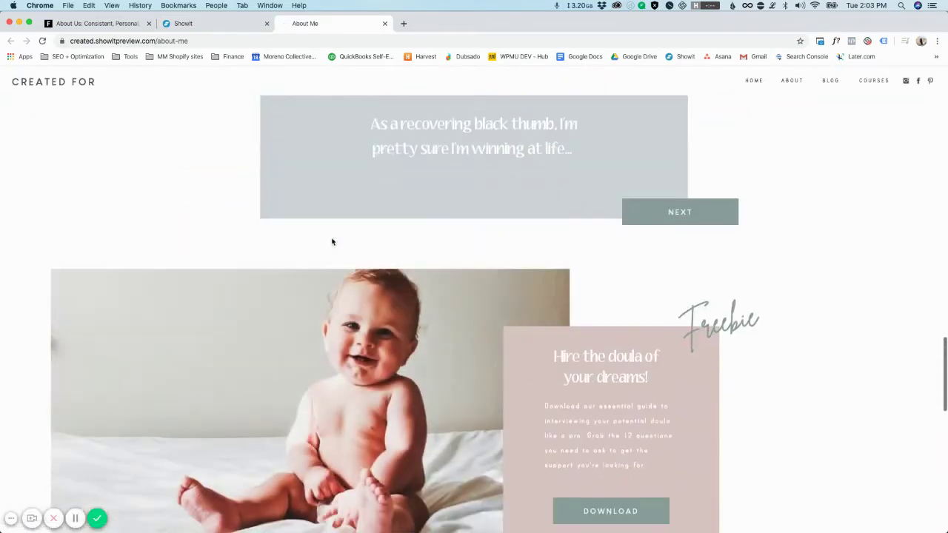
scroll(332, 242, "down", 3)
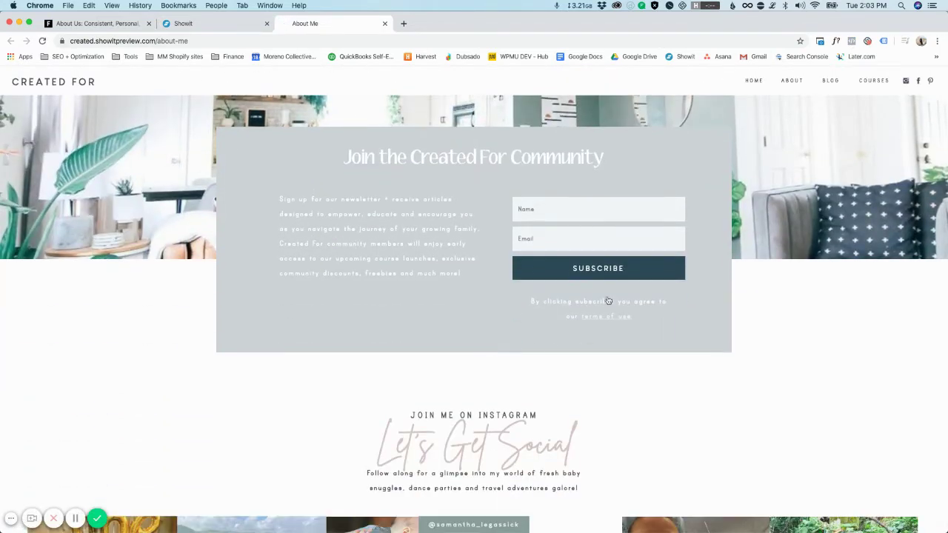
left_click(228, 23)
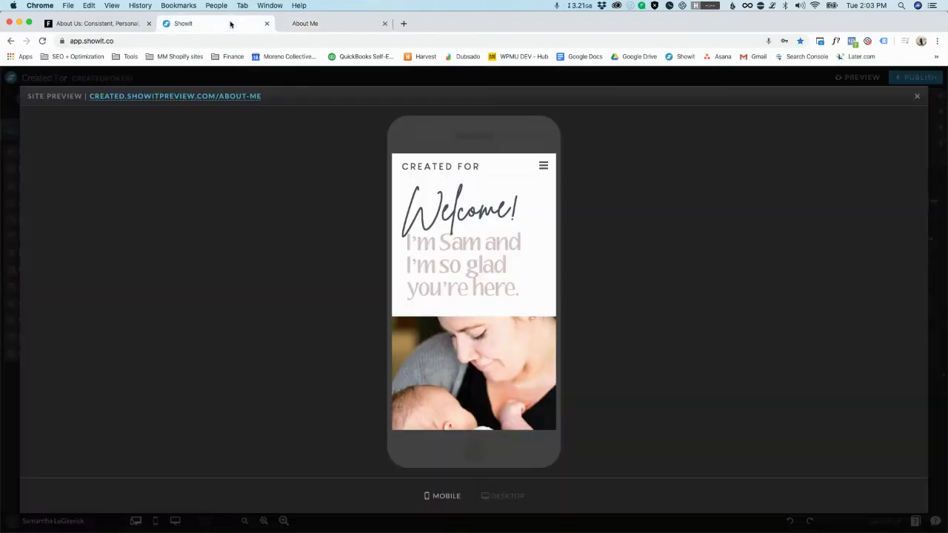
left_click(918, 97)
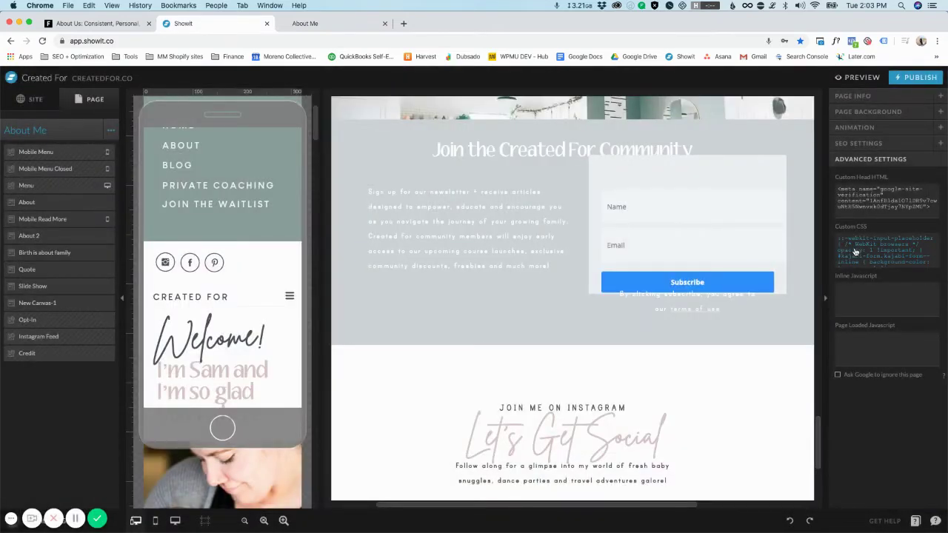
Copy all of the About Me page's Custom CSS and leave the code without changing it
left_click(876, 254)
left_click_drag(352, 251, 323, 114)
key("super+c")
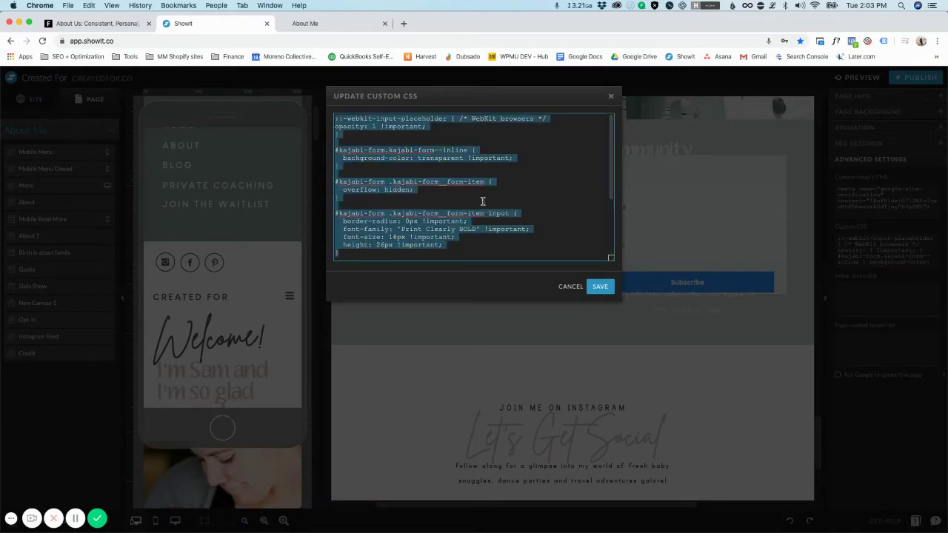
left_click(569, 286)
Paste the copied Kajabi form CSS below the existing placeholder rule in the Home page's Custom CSS
left_click(22, 104)
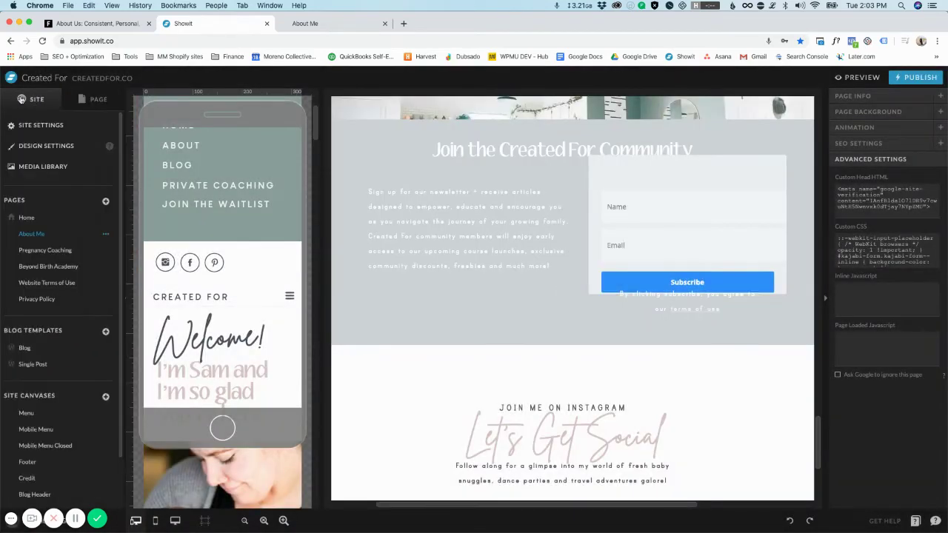
left_click(26, 218)
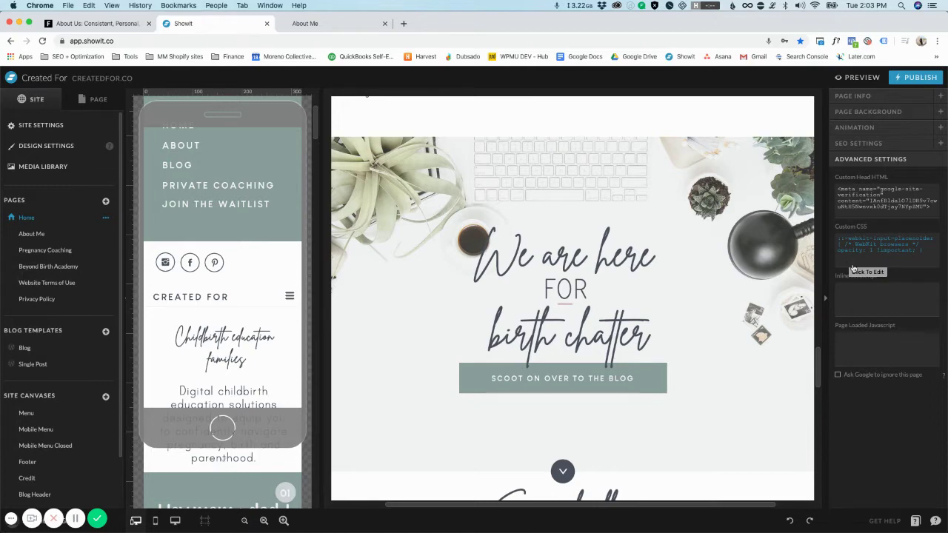
left_click(855, 267)
left_click(384, 140)
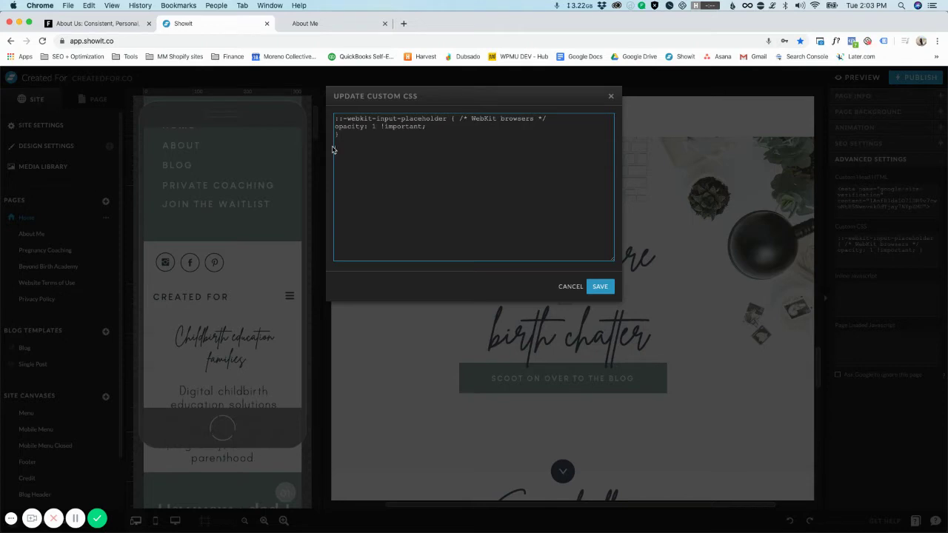
key("super+v")
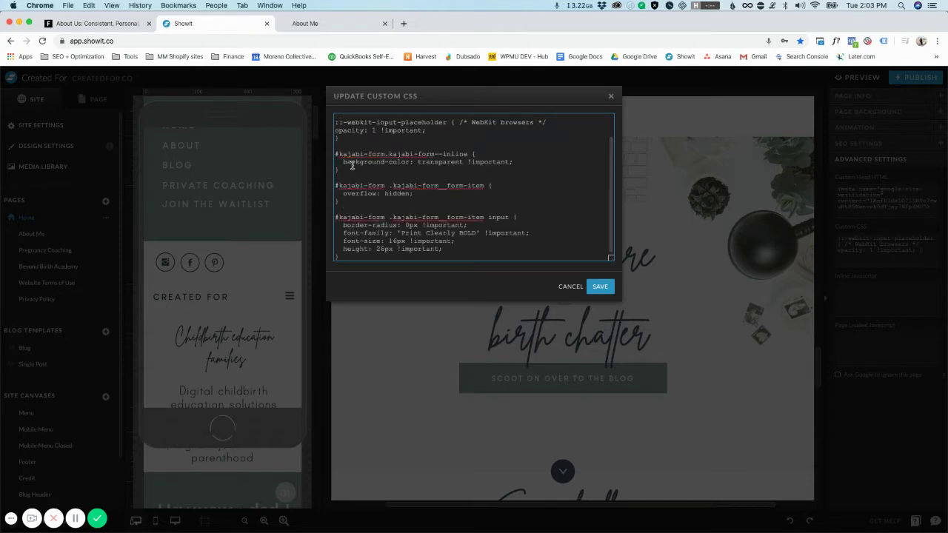
scroll(374, 233, "down", 1)
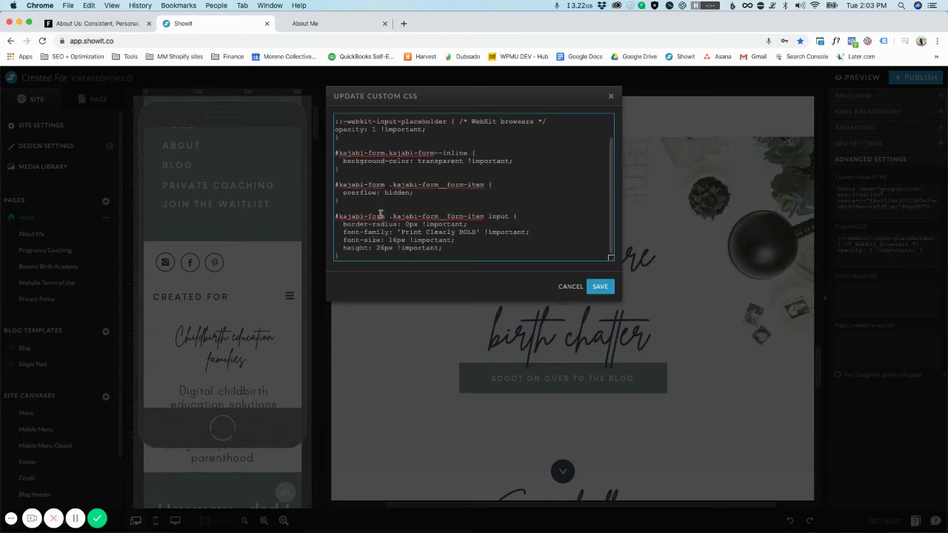
scroll(379, 214, "up", 3)
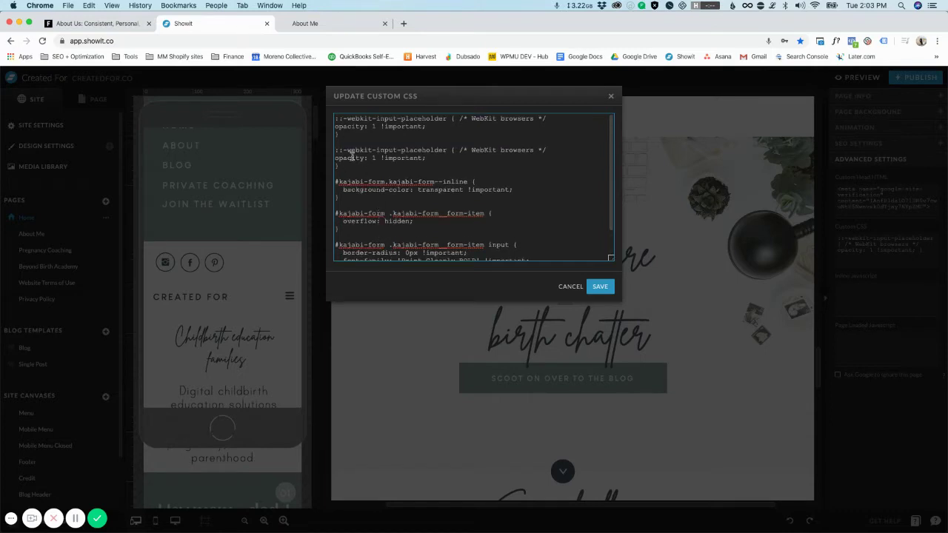
Delete the duplicate ::-webkit-input-placeholder rule from the Home page's Custom CSS and save the code
left_click_drag(343, 166, 333, 151)
key("BackSpace")
key("BackSpace")
key("BackSpace")
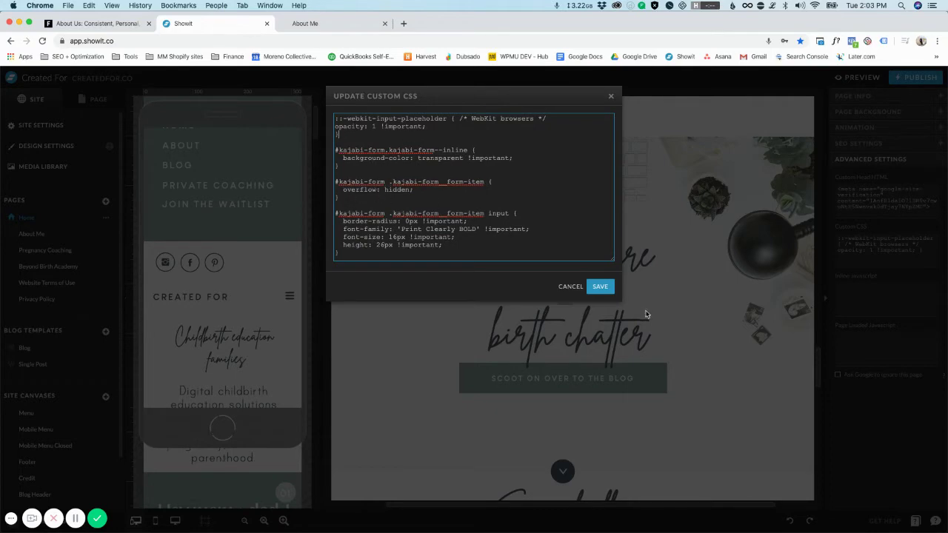
left_click(600, 288)
scroll(631, 355, "down", 10)
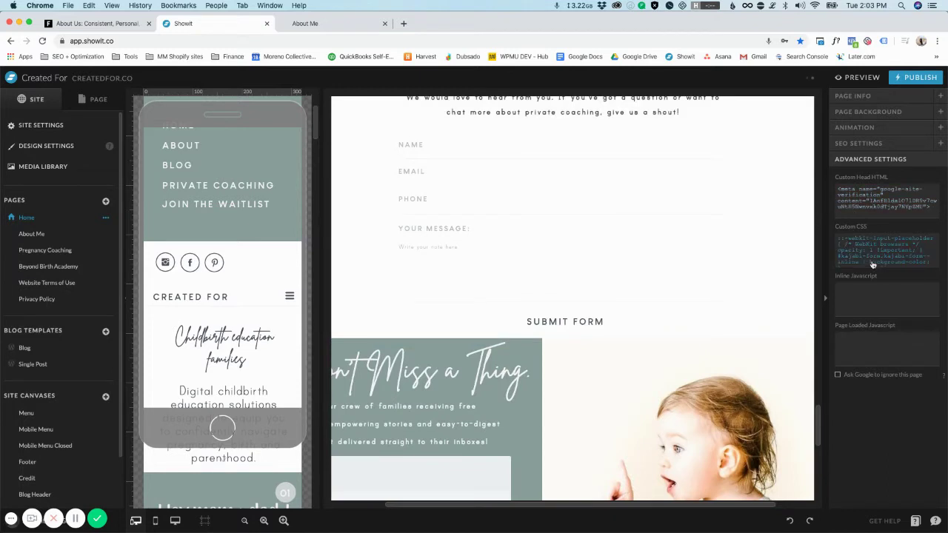
Reopen the Home page's Custom CSS and examine the transparent background rule for #kajabi-form.kajabi-form--inline
left_click(100, 102)
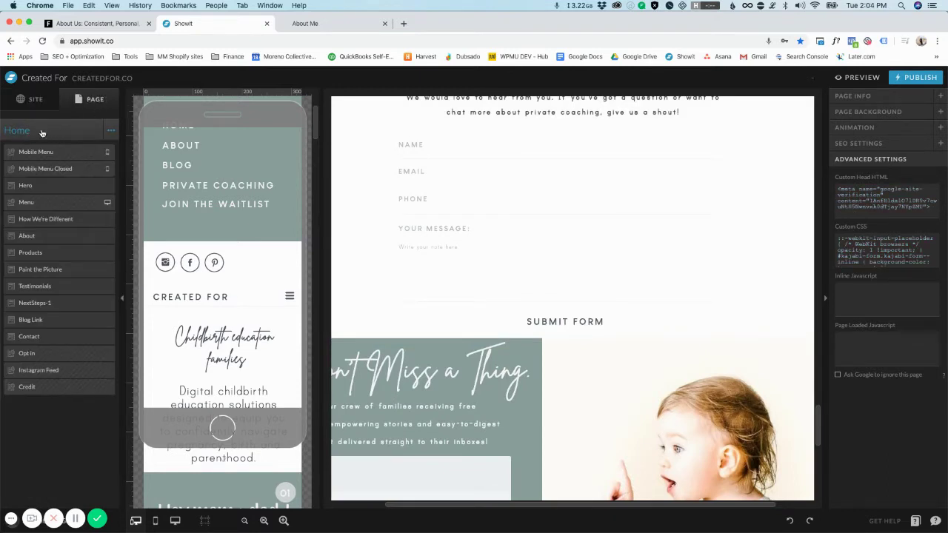
left_click(57, 186)
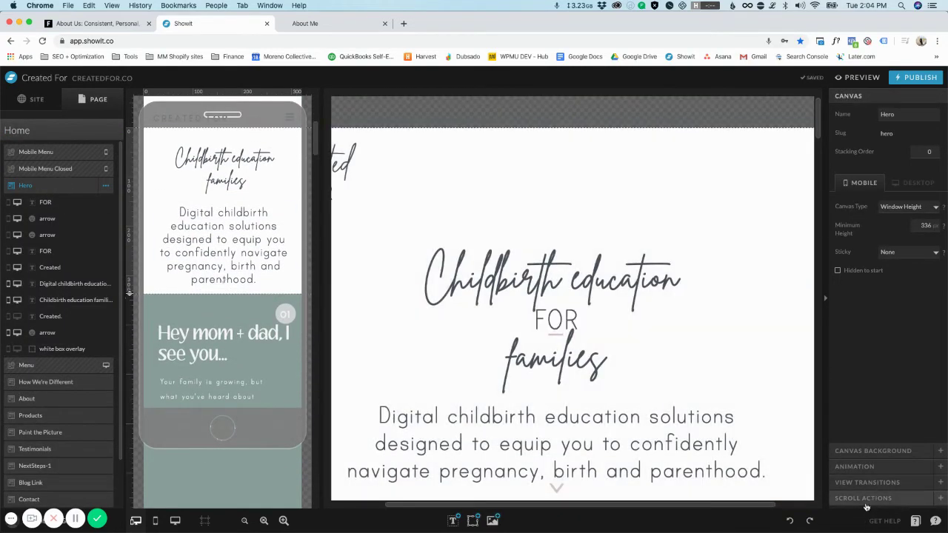
left_click(34, 134)
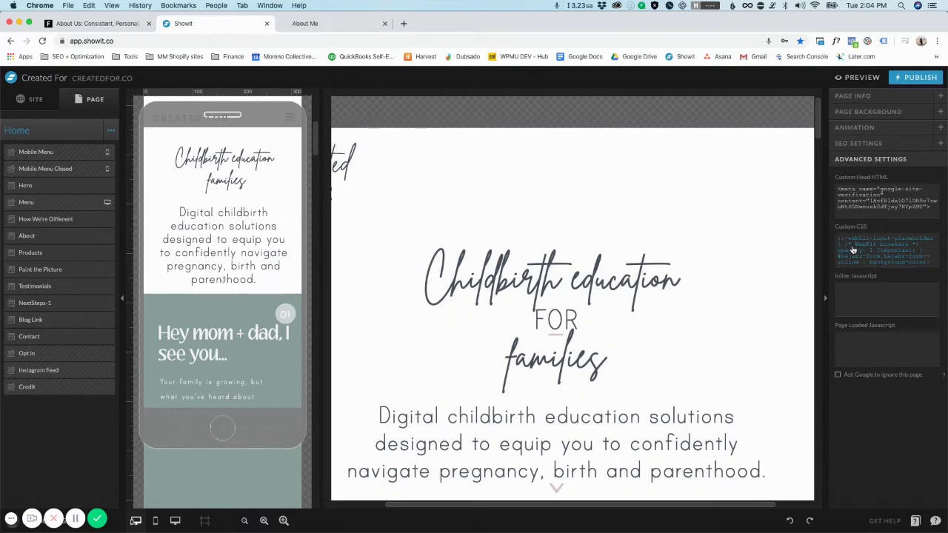
left_click(852, 251)
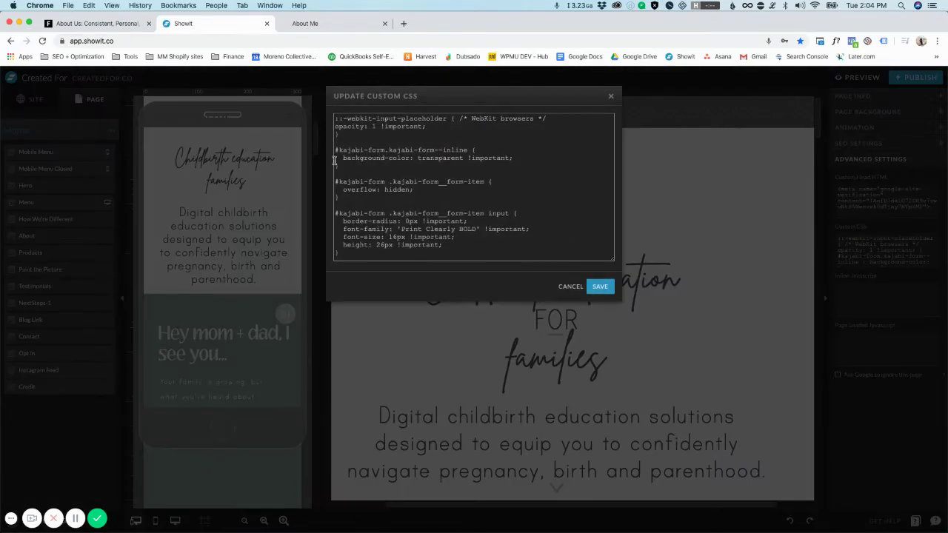
left_click_drag(336, 150, 465, 149)
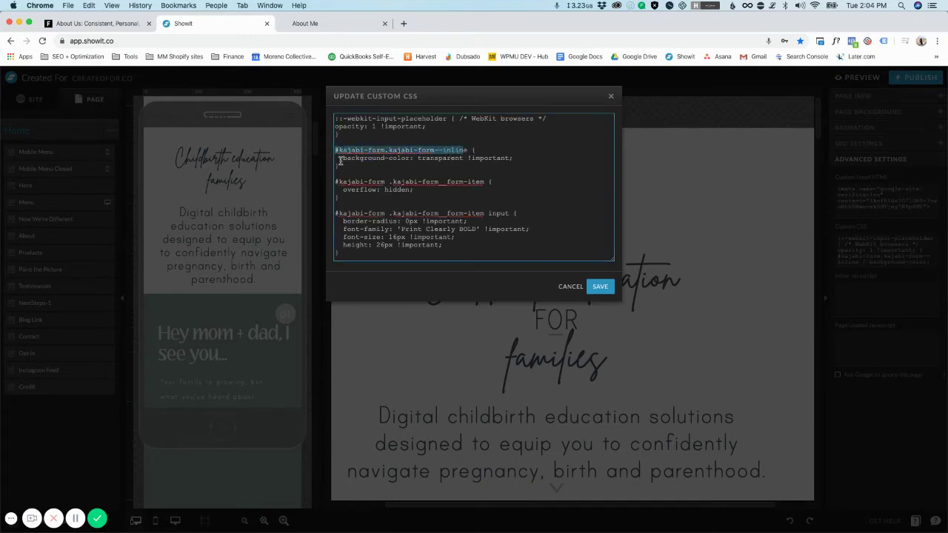
left_click_drag(343, 158, 508, 160)
left_click(611, 95)
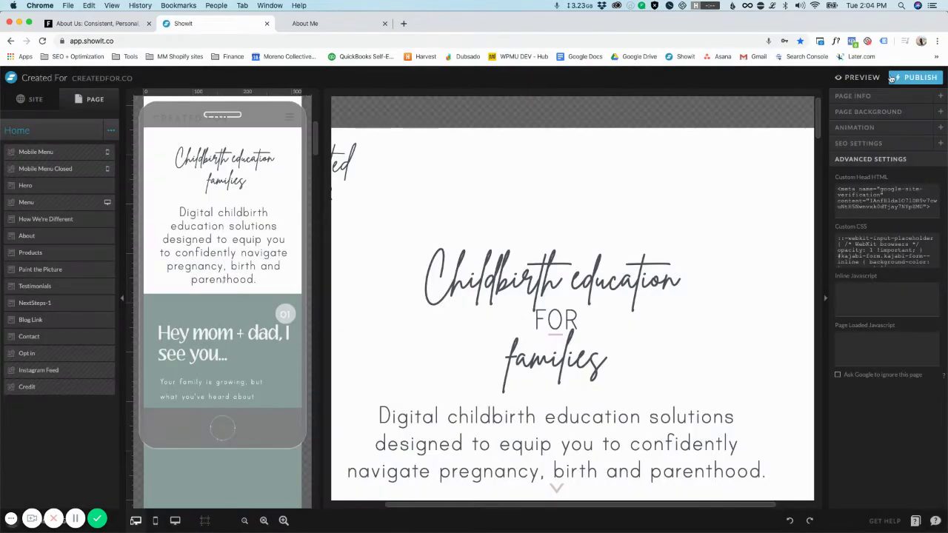
Preview the Home page in its own browser tab and examine the opt-in form under Don't Miss a Thing
left_click(862, 77)
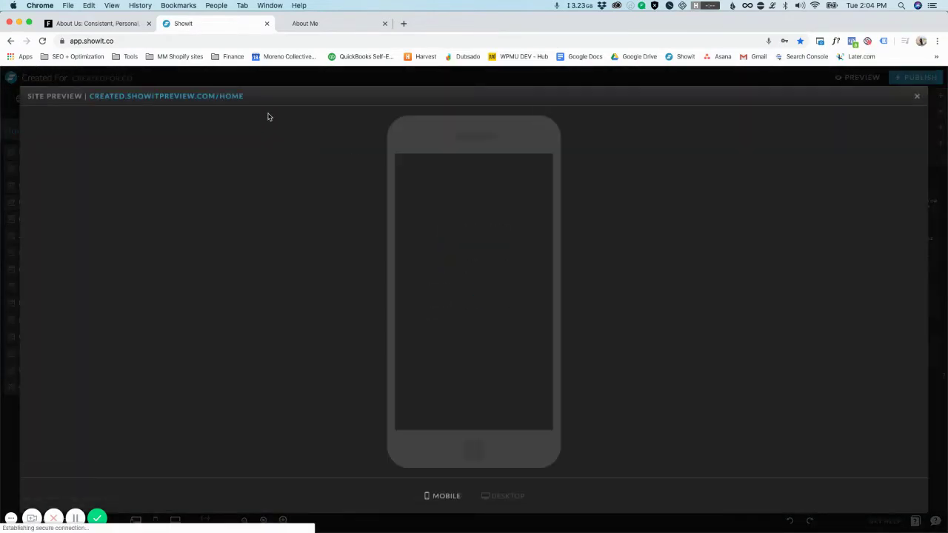
left_click(236, 99)
scroll(381, 289, "down", 10)
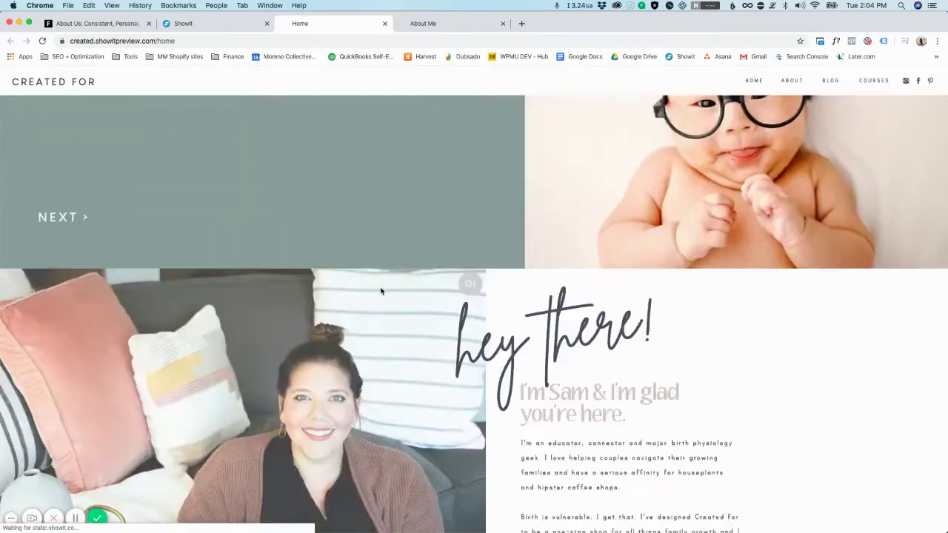
scroll(381, 289, "down", 15)
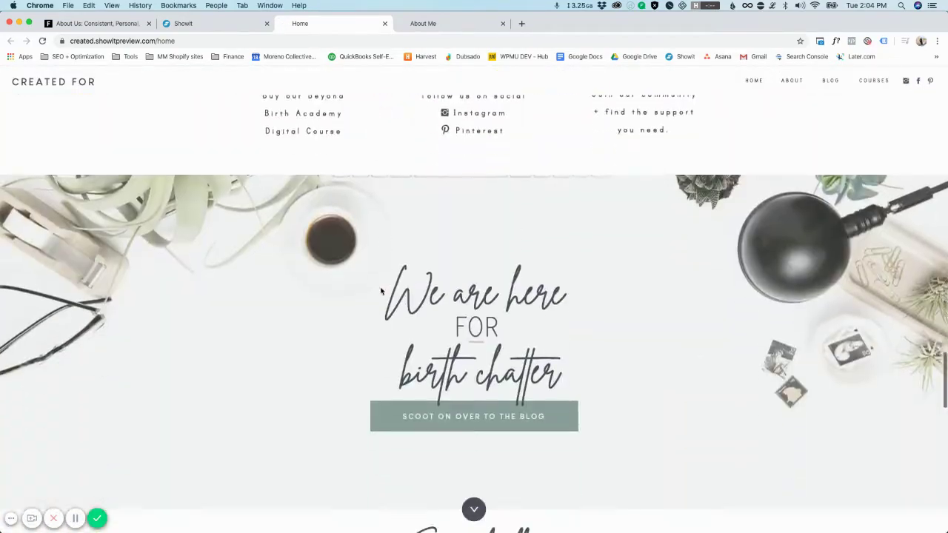
scroll(381, 289, "down", 10)
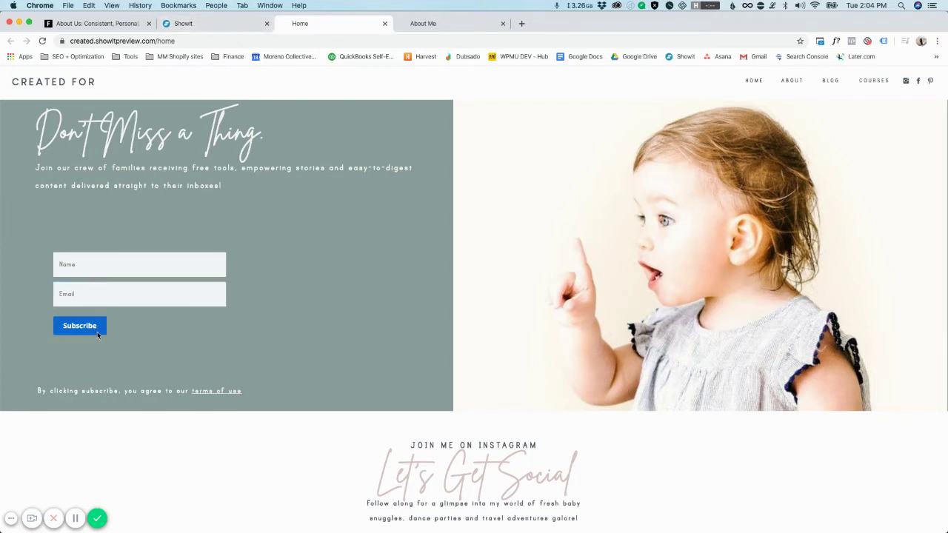
Inspect the Home preview's Subscribe button and add an empty style rule for button.kajabi-form__btn.kajabi-form__btn--block-mobile
right_click(87, 327)
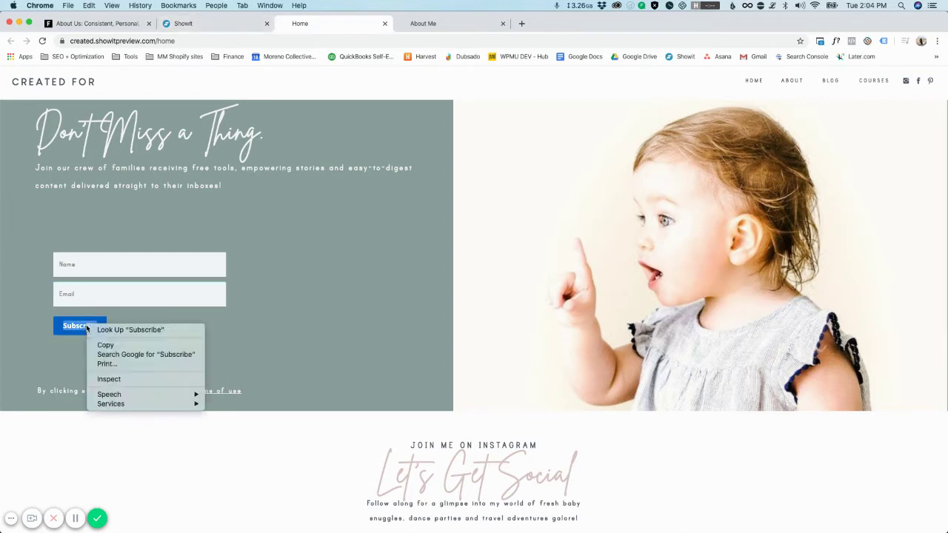
left_click(108, 379)
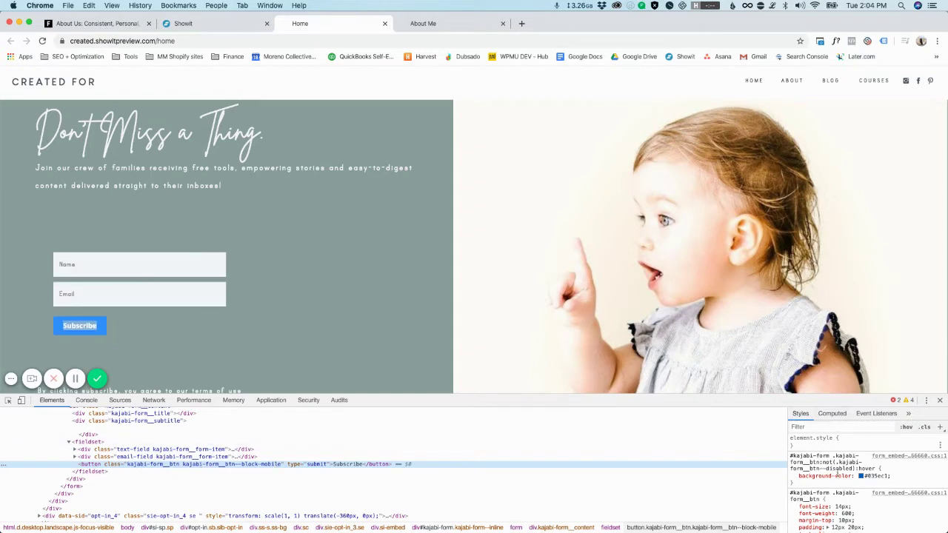
left_click(938, 429)
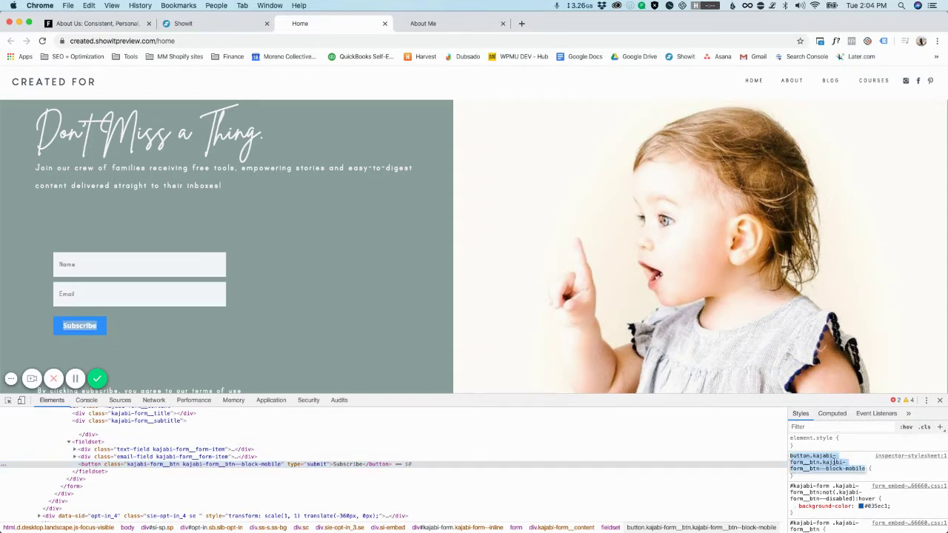
key("Return")
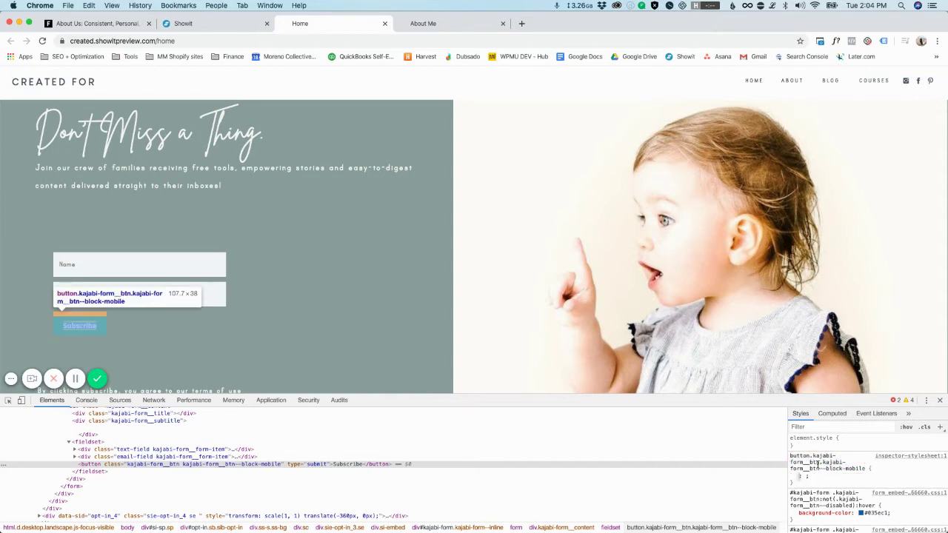
left_click(8, 401)
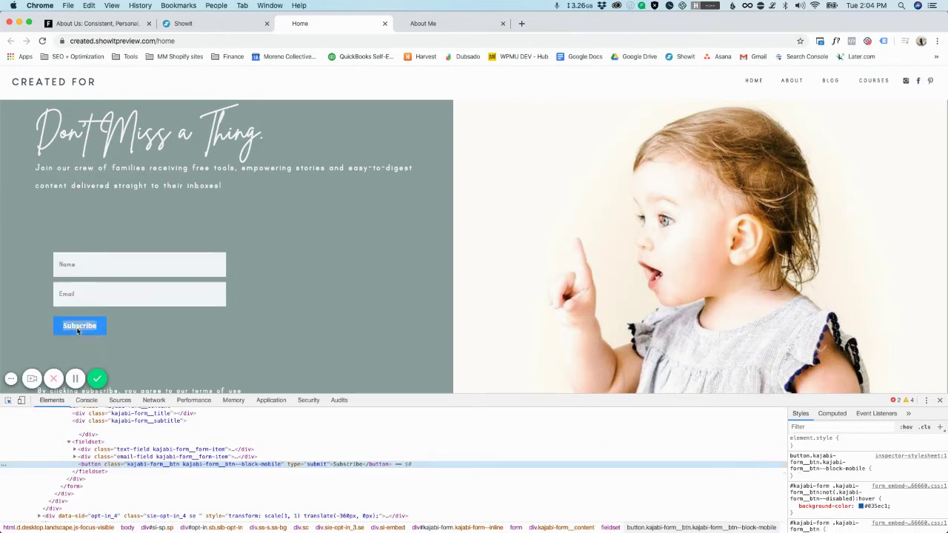
Add another inspector style rule for the Subscribe button with background-color set to #fff
left_click(940, 429)
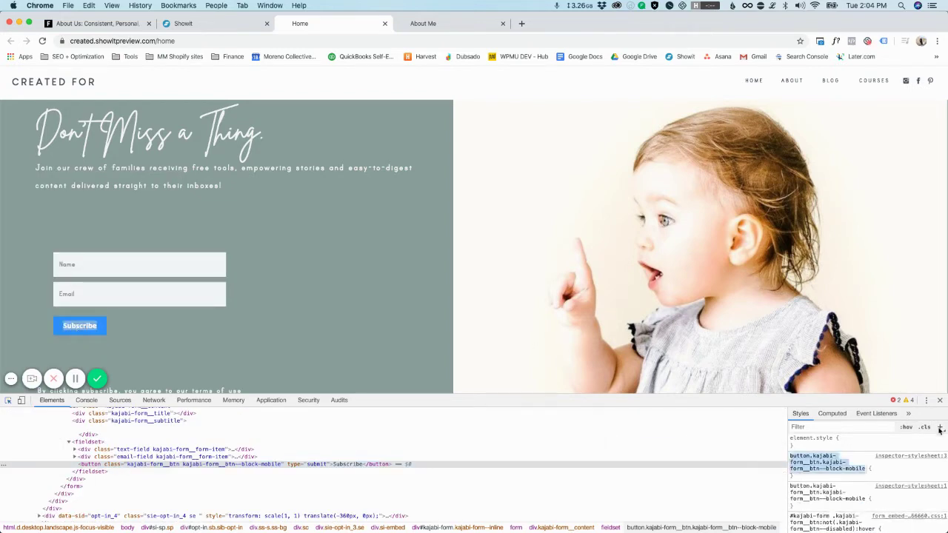
left_click(821, 477)
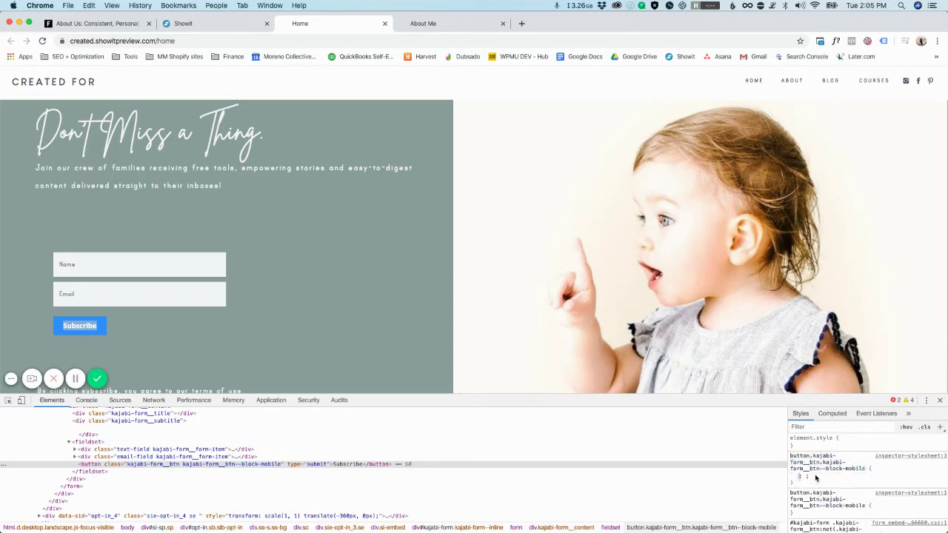
type("ba")
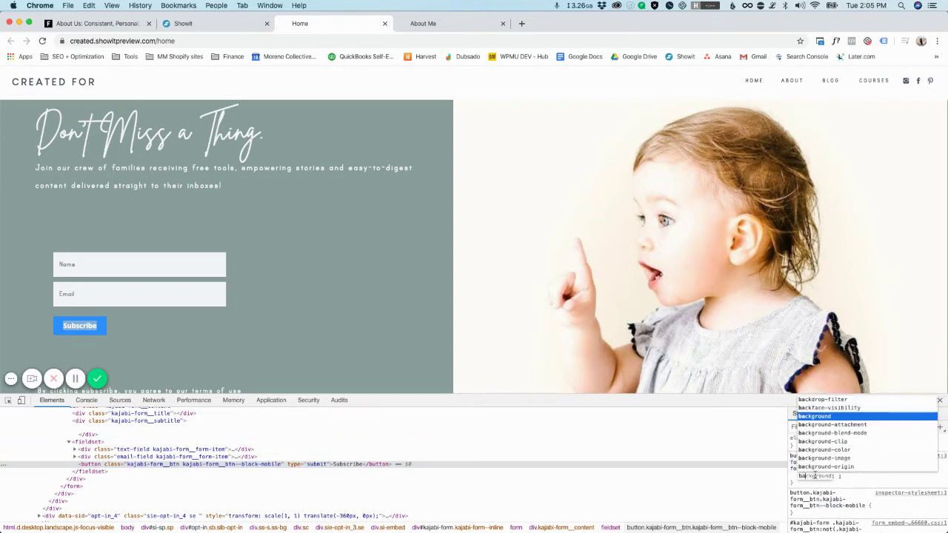
key("Down")
key("Down")
key("Down")
key("Down")
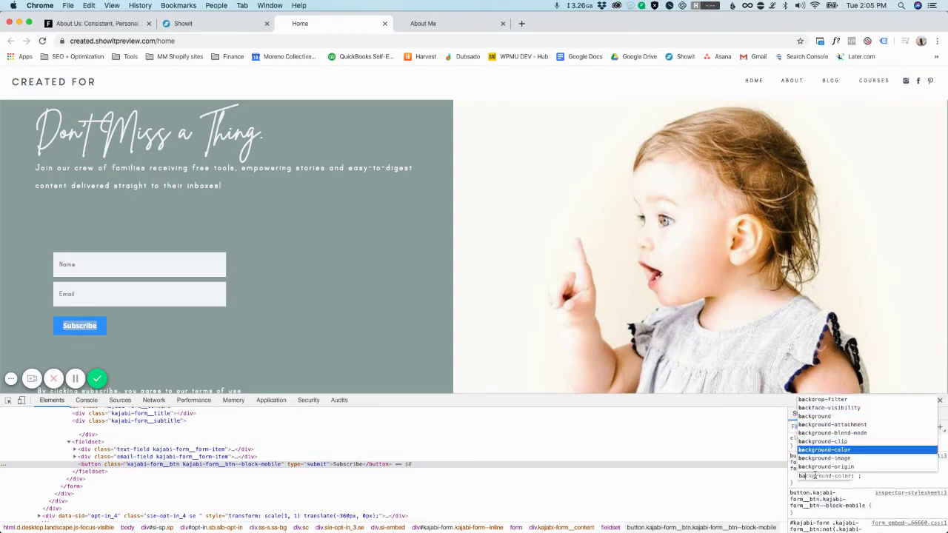
key("Return")
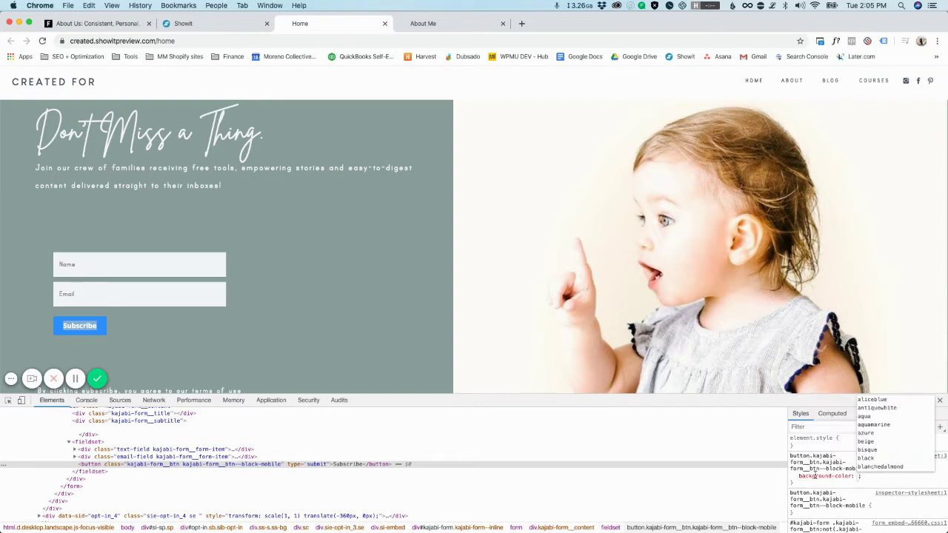
type("#fff")
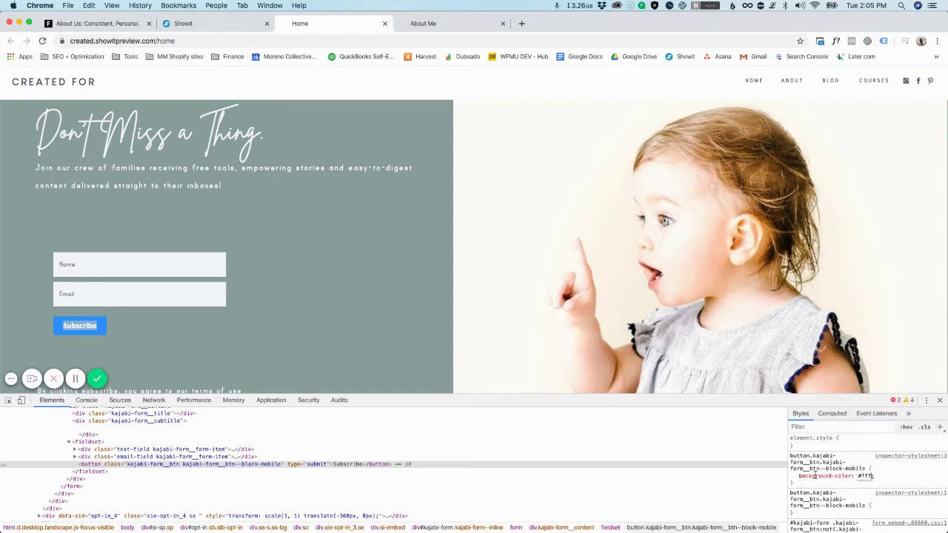
key("Return")
Append !important to the background-color value in the Subscribe button's new inspector rule
left_click(870, 475)
left_click(868, 476)
type("!im")
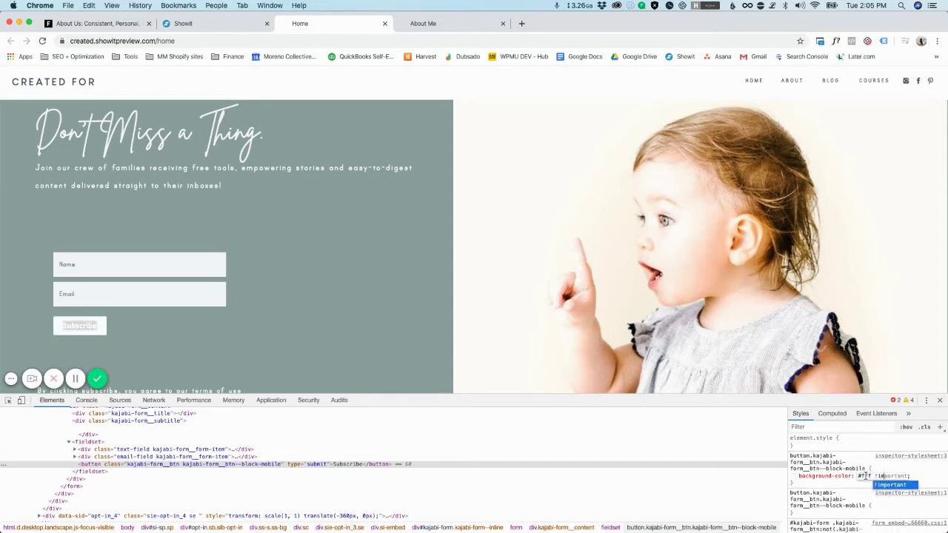
key("Return")
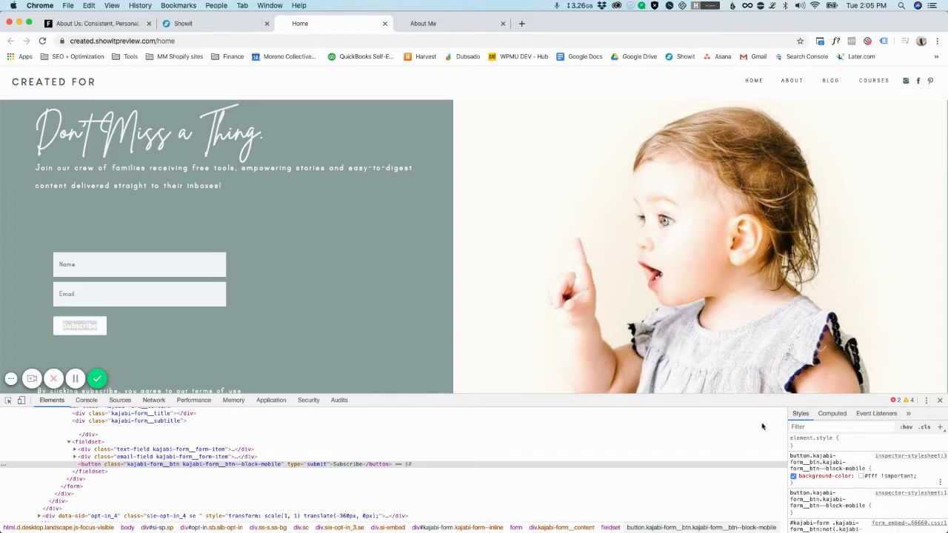
Inspect the Subscribe button in the About Me preview and examine its applied kajabi-form__btn styles
left_click(443, 30)
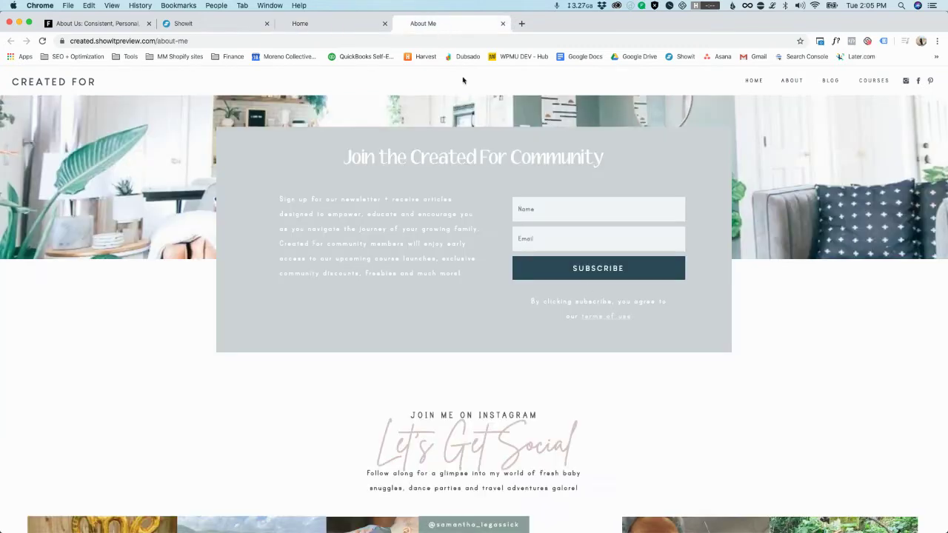
right_click(541, 276)
left_click(564, 386)
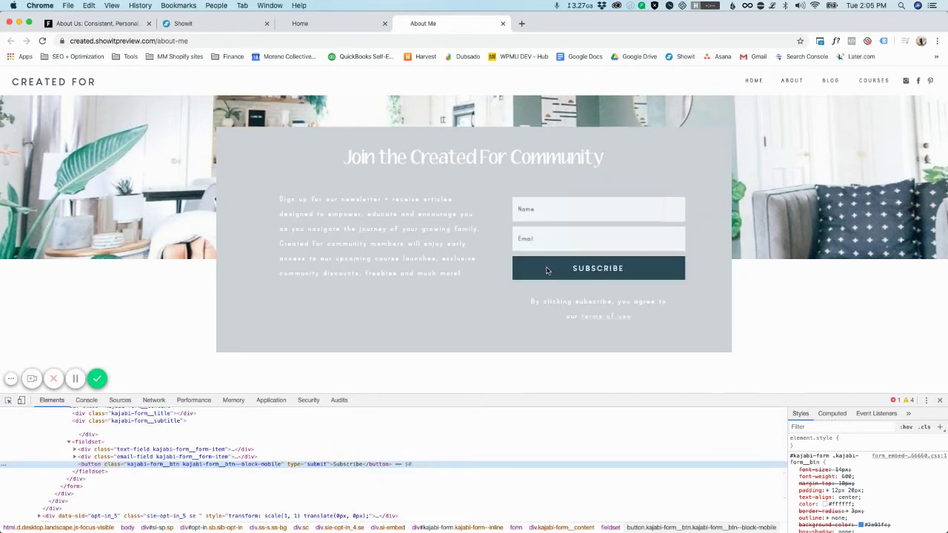
scroll(839, 456, "down", 5)
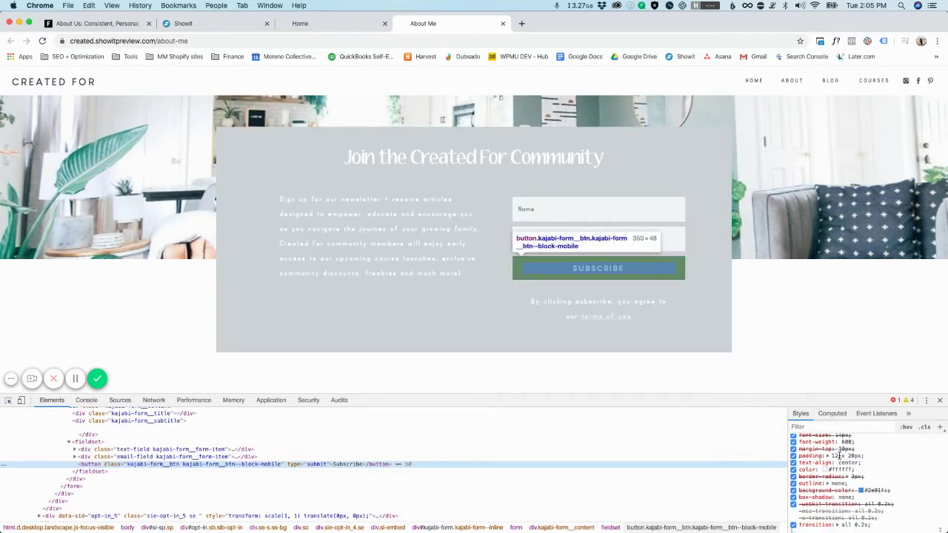
scroll(839, 457, "down", 2)
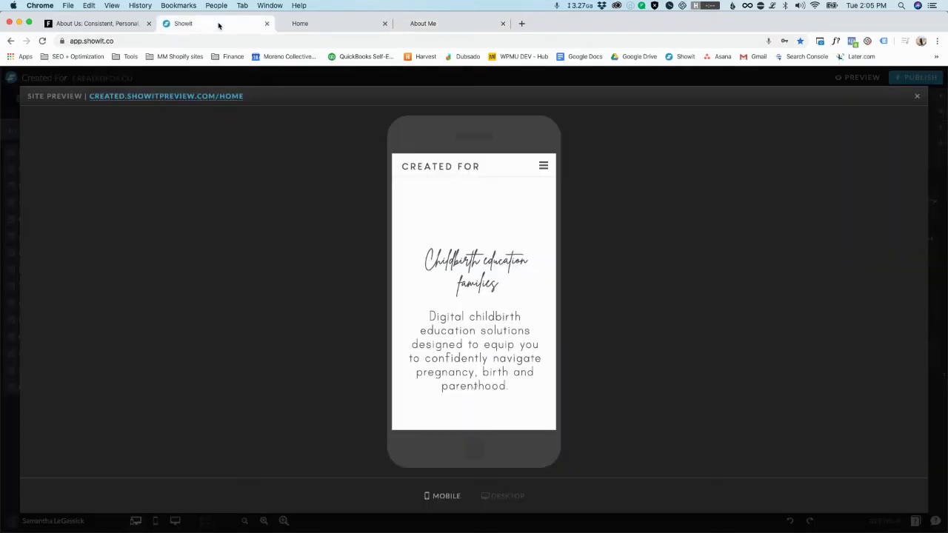
Return to the Showit editor, check the Home page's opt-in form and its Custom CSS, and save the code without changing it
left_click(261, 23)
left_click(917, 99)
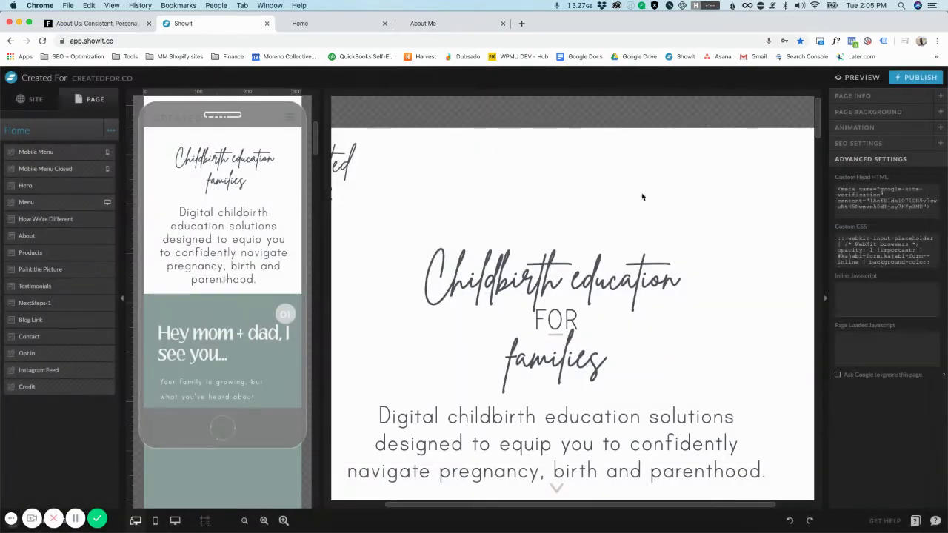
scroll(464, 288, "down", 5)
scroll(464, 288, "down", 15)
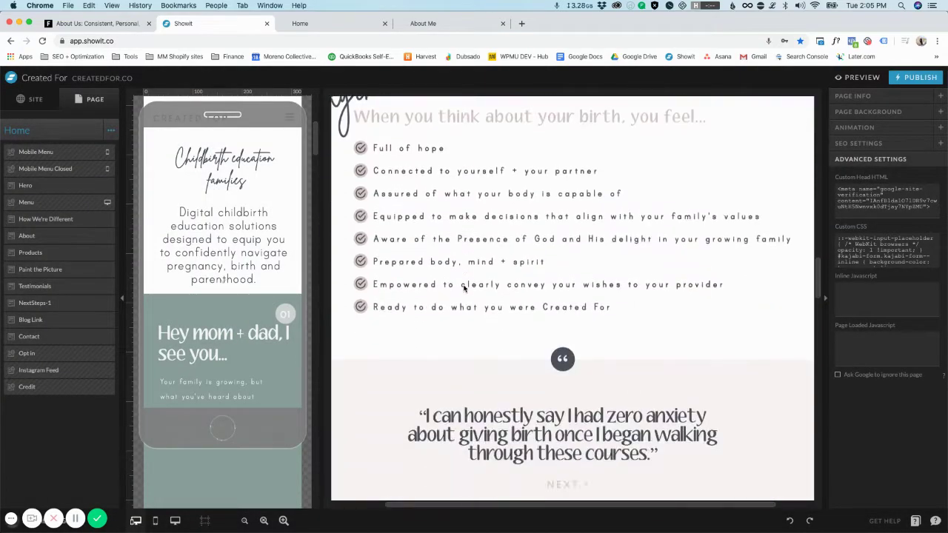
scroll(464, 288, "down", 10)
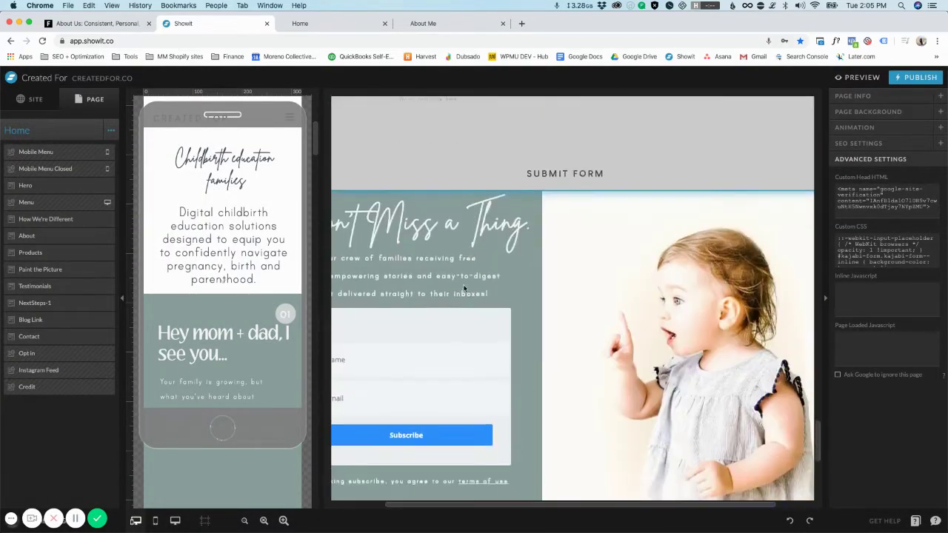
scroll(444, 222, "up", 2)
scroll(435, 204, "left", 3)
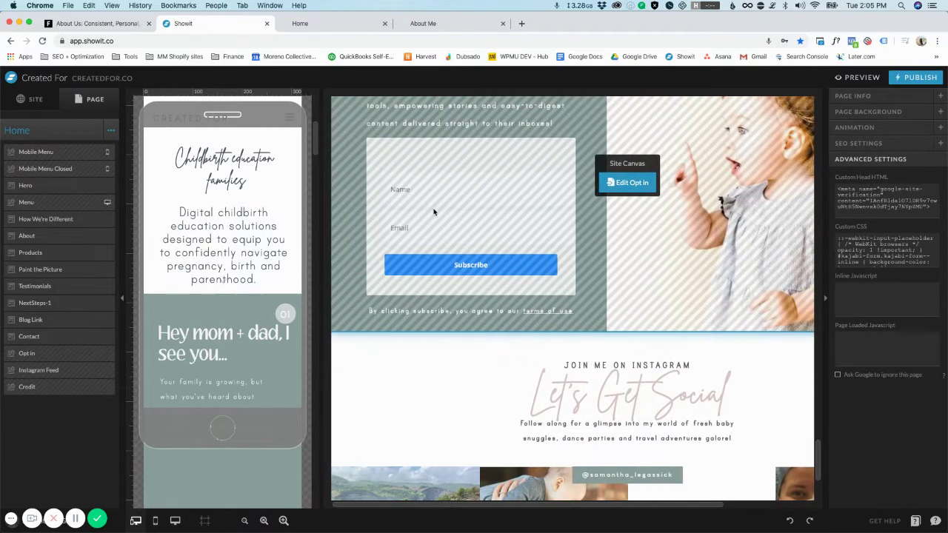
left_click(859, 250)
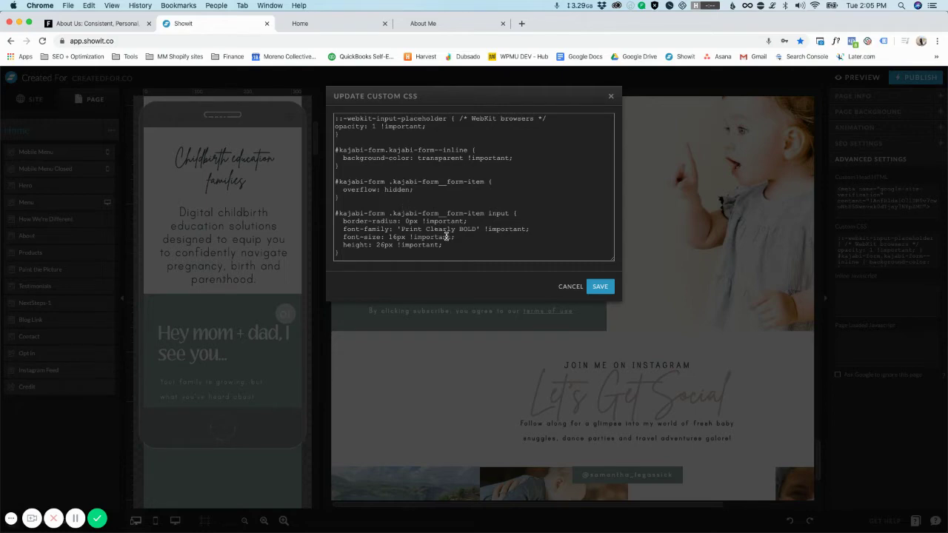
left_click(599, 287)
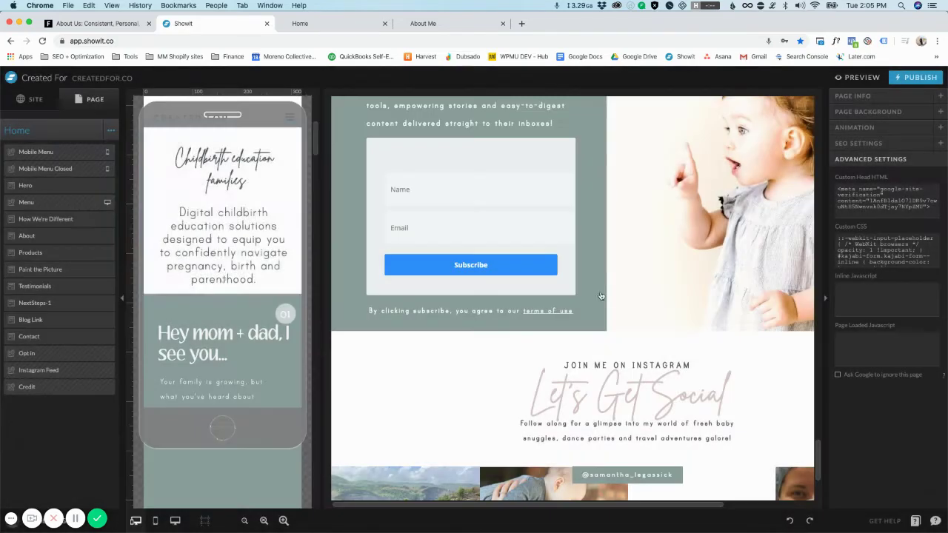
Open the About Me page and view the embed code of its opt-in form without changing it
left_click(33, 101)
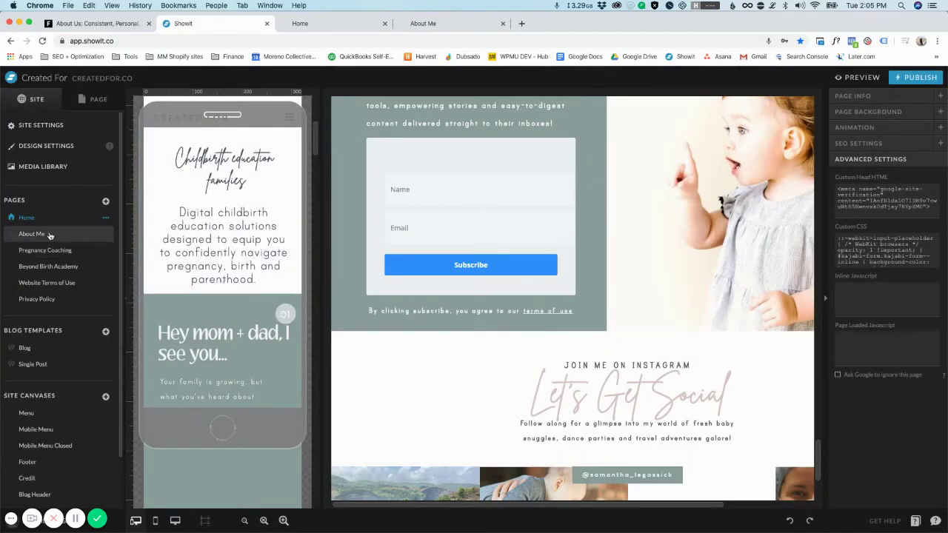
left_click(50, 234)
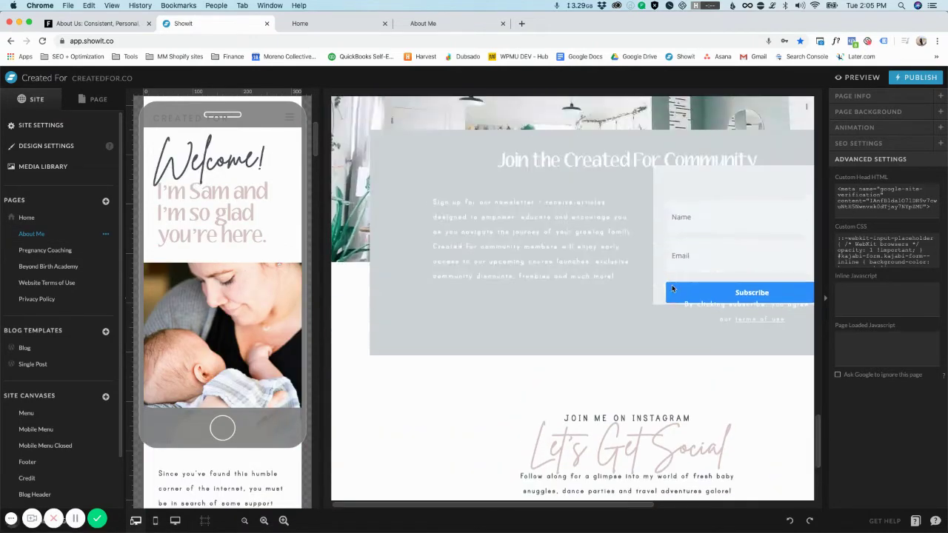
left_click(674, 290)
left_click(628, 297)
left_click(693, 286)
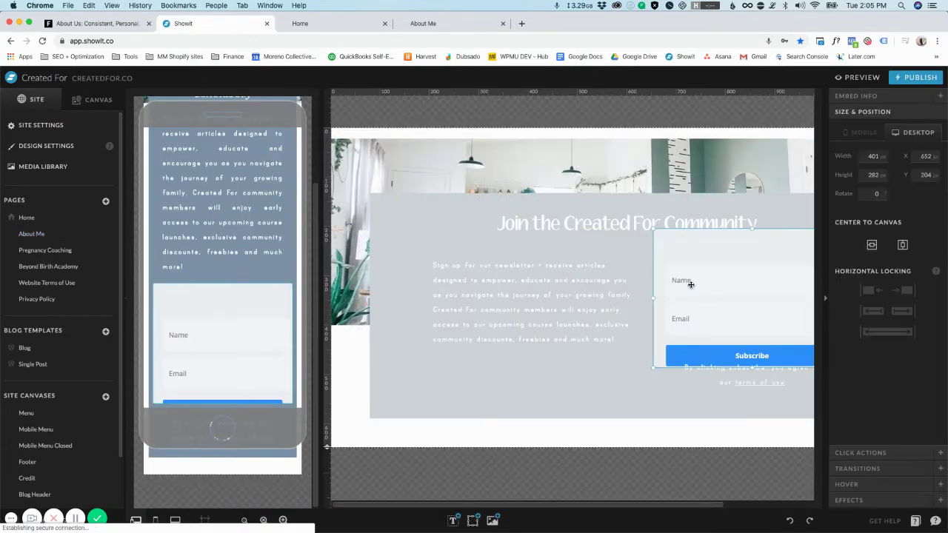
double_click(693, 287)
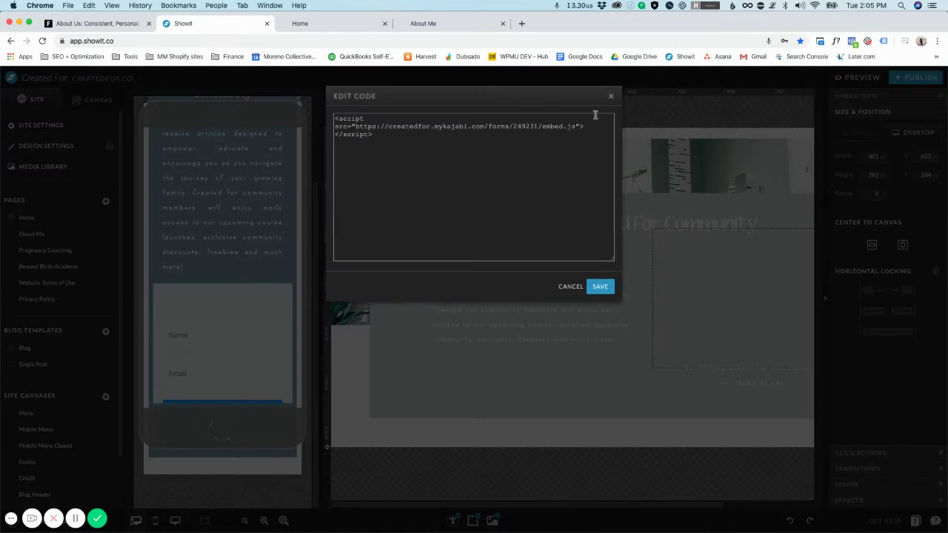
left_click(611, 96)
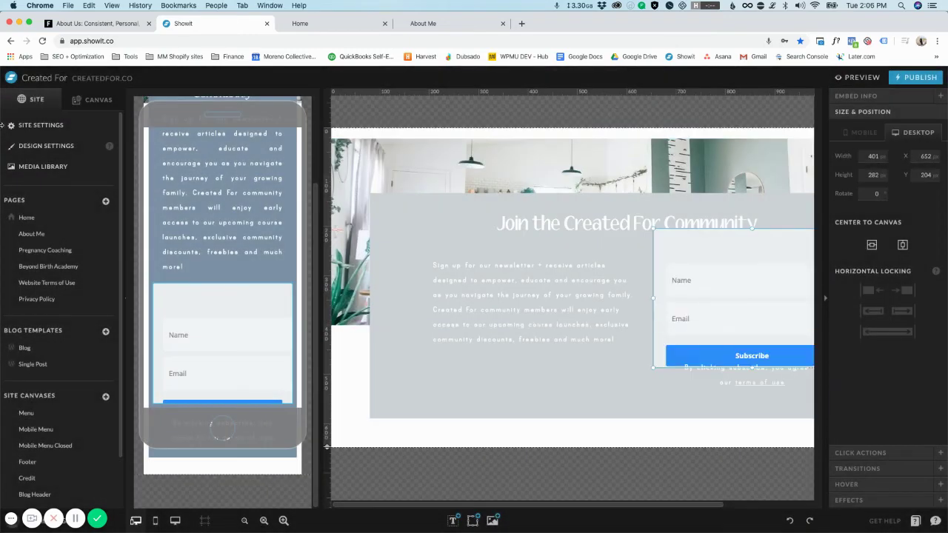
Copy the #kajabi-form .kajabi-form__btn rule from the About Me page's Custom CSS and leave that CSS unchanged
left_click(82, 108)
left_click(80, 123)
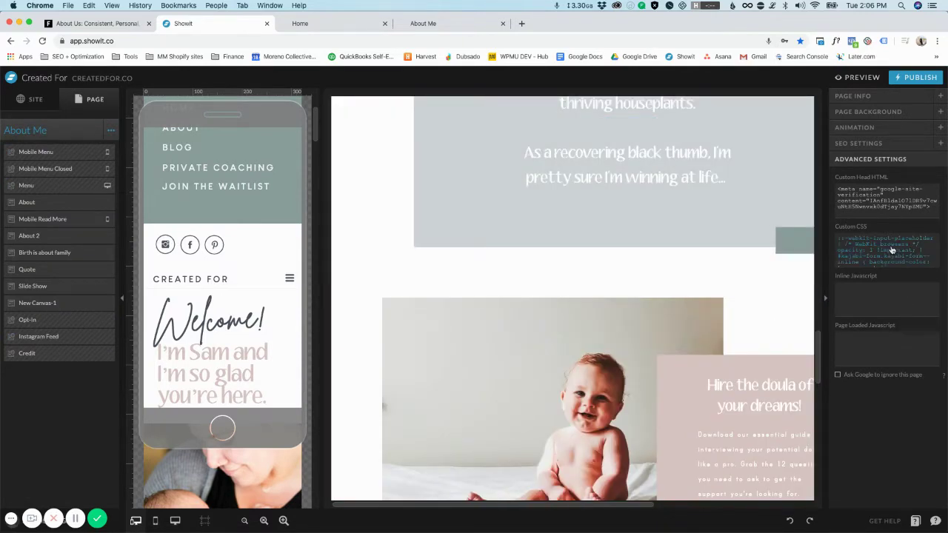
left_click(892, 251)
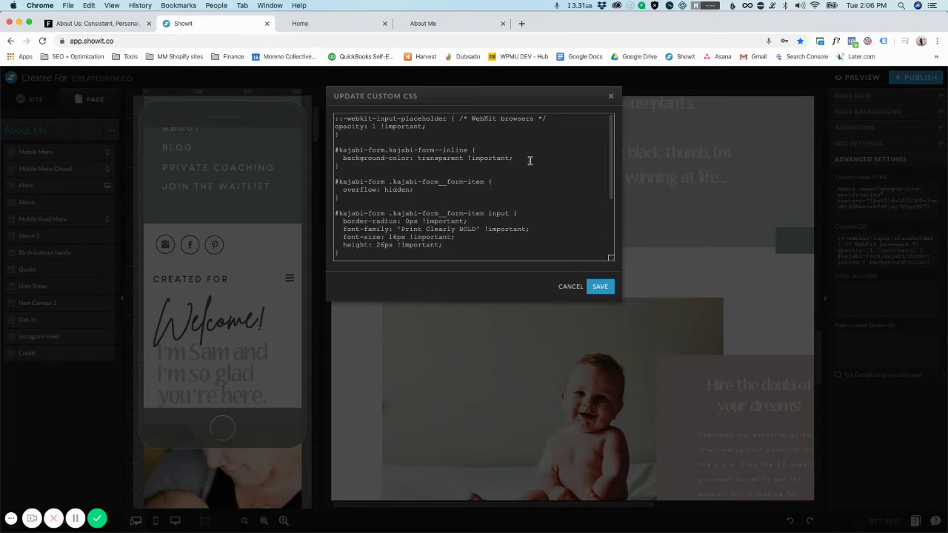
scroll(518, 181, "down", 5)
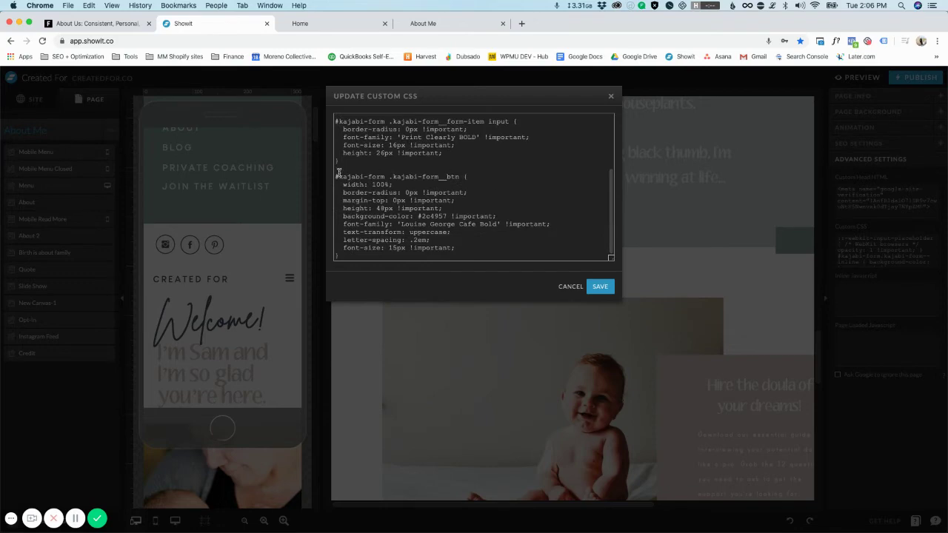
left_click(335, 176)
left_click(345, 255, "shift")
key("super+c")
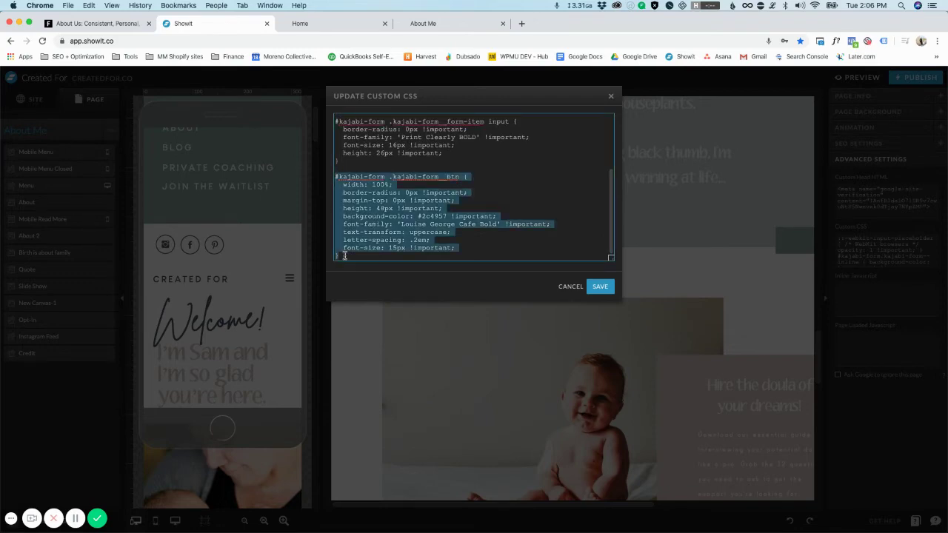
left_click(610, 96)
mouse_move(216, 153)
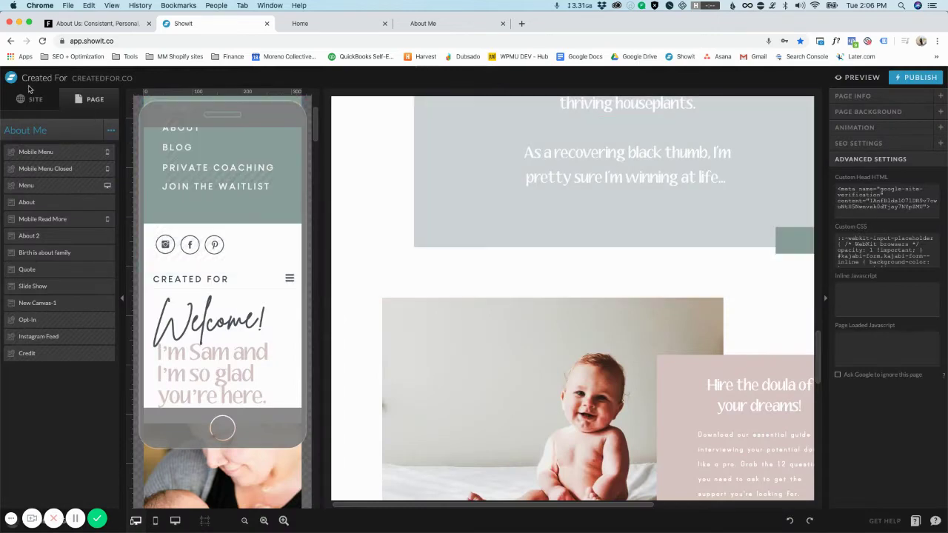
Add the copied .kajabi-form__btn rule to the end of the Home page's Custom CSS and save it
left_click(31, 99)
left_click(66, 217)
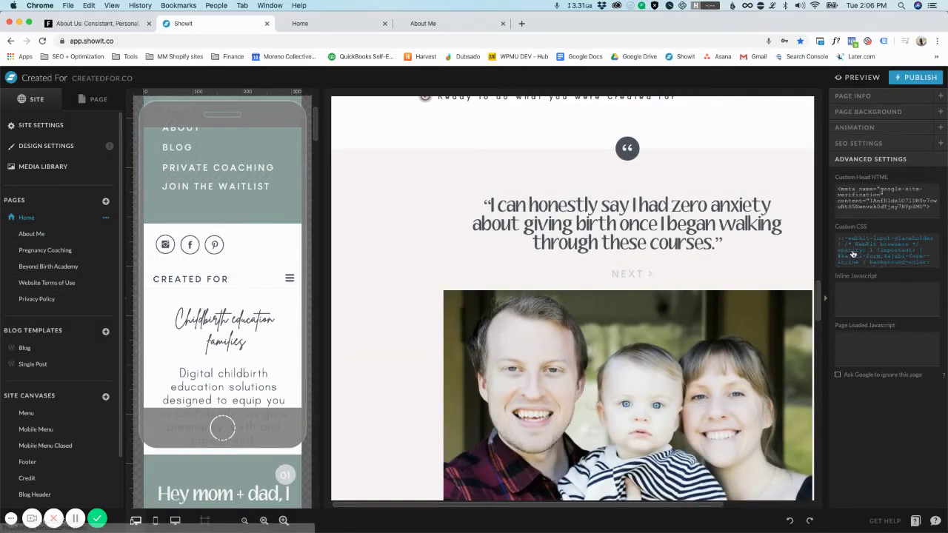
left_click(853, 254)
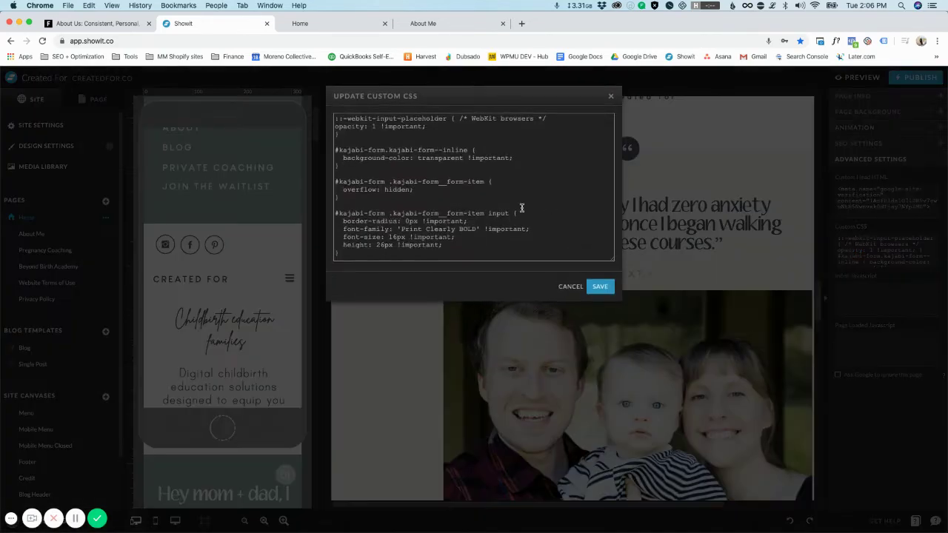
left_click(354, 254)
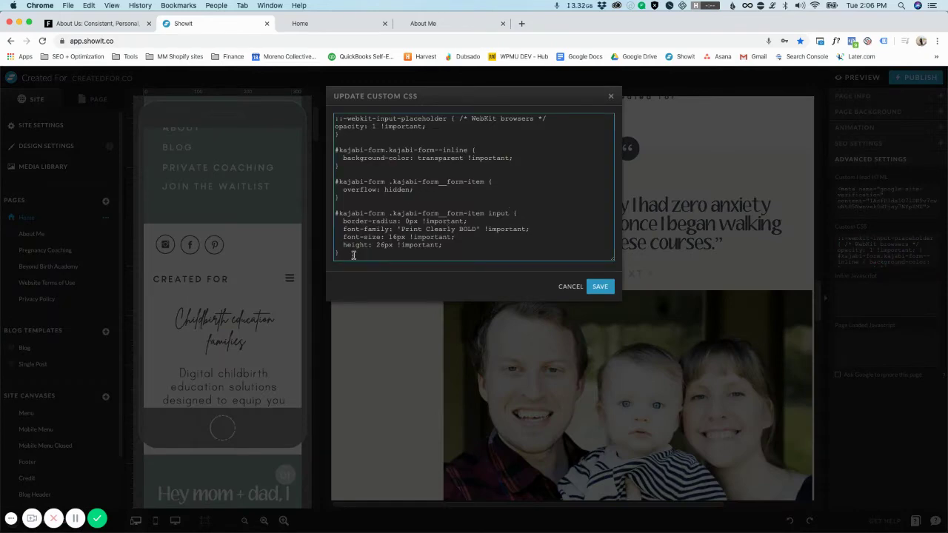
key("super+v")
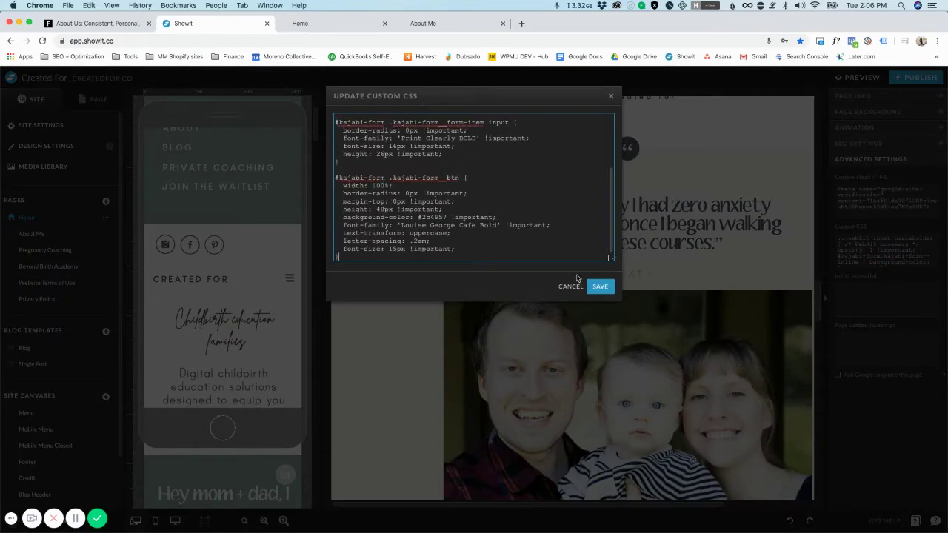
left_click(598, 287)
Copy the Home page's entire Custom CSS, then close the code without changing it
scroll(515, 253, "down", 20)
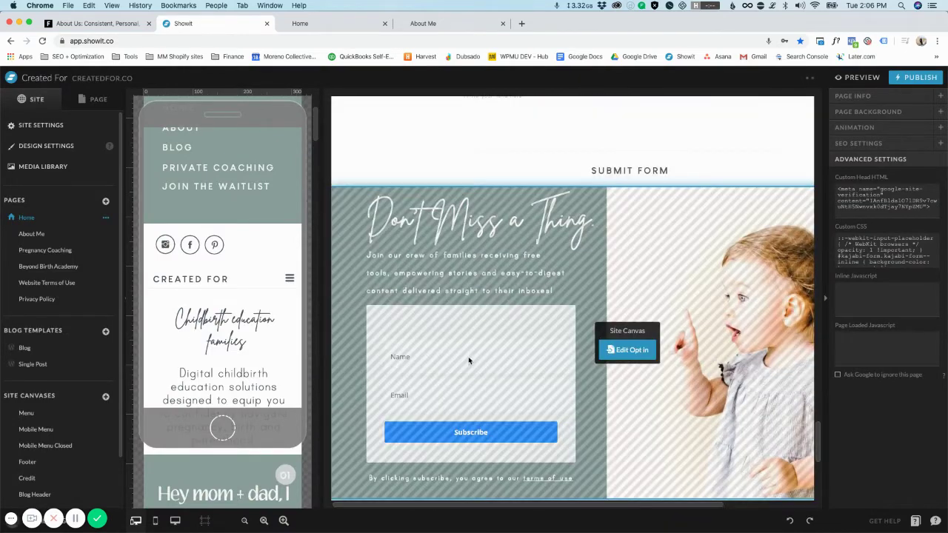
left_click(468, 363)
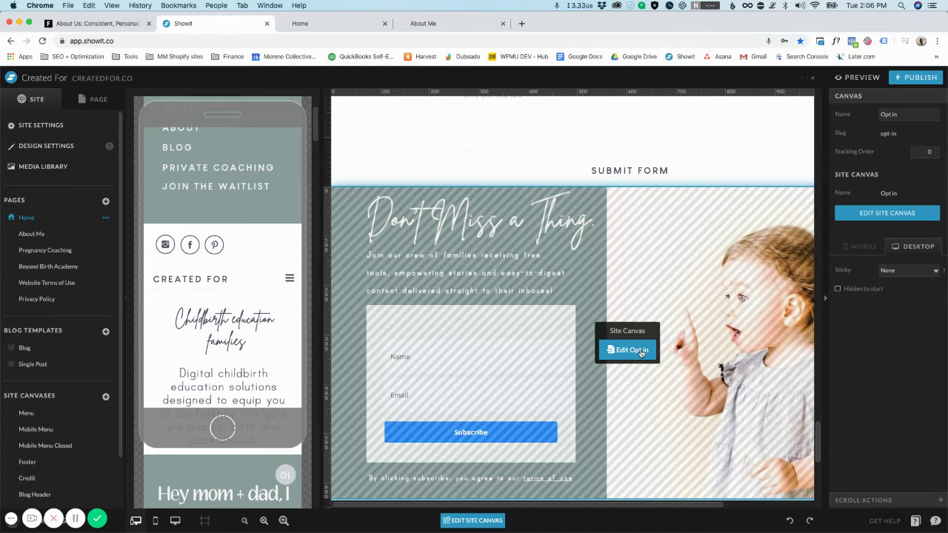
left_click(93, 100)
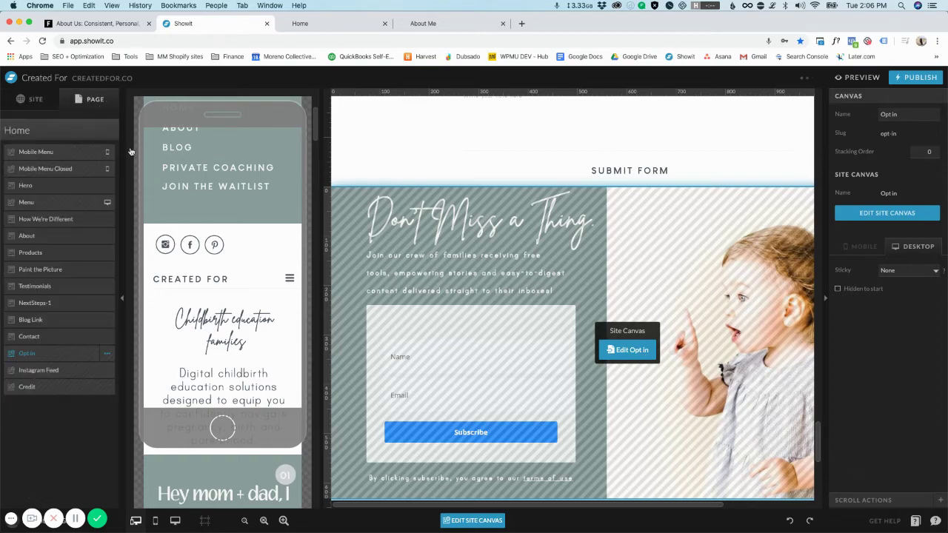
left_click(81, 138)
left_click(859, 245)
scroll(393, 178, "down", 5)
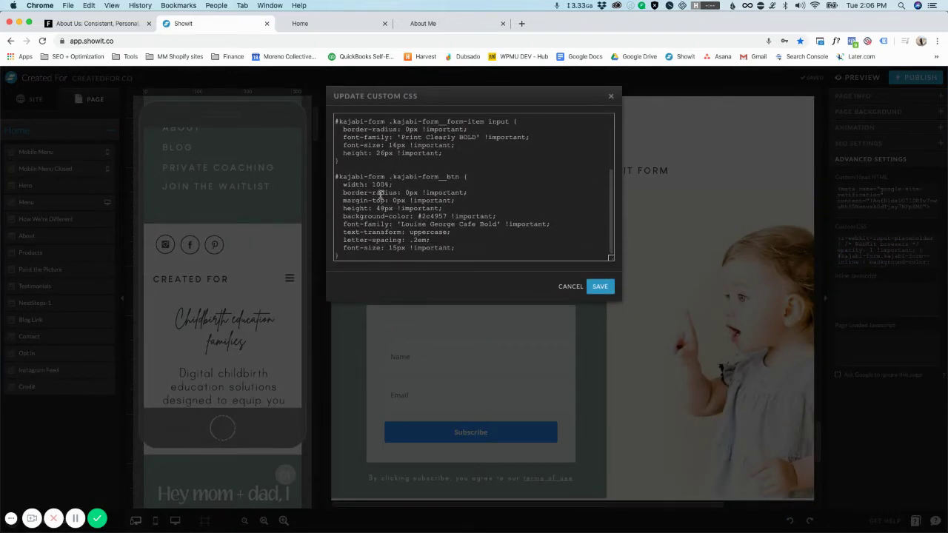
left_click_drag(342, 254, 334, 120)
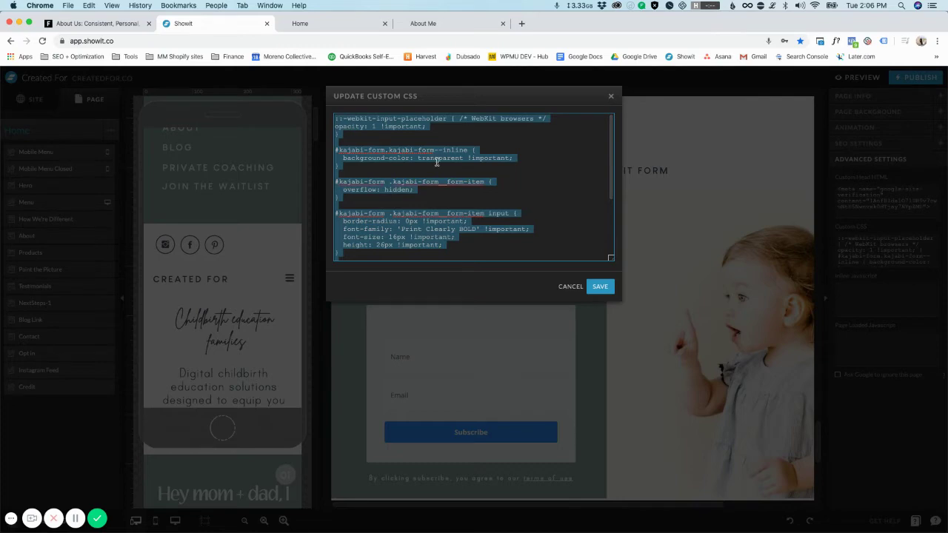
left_click(610, 95)
Edit the embed code in the Opt in site canvas, adding a <style> block with the copied CSS above the Kajabi script
left_click(481, 365)
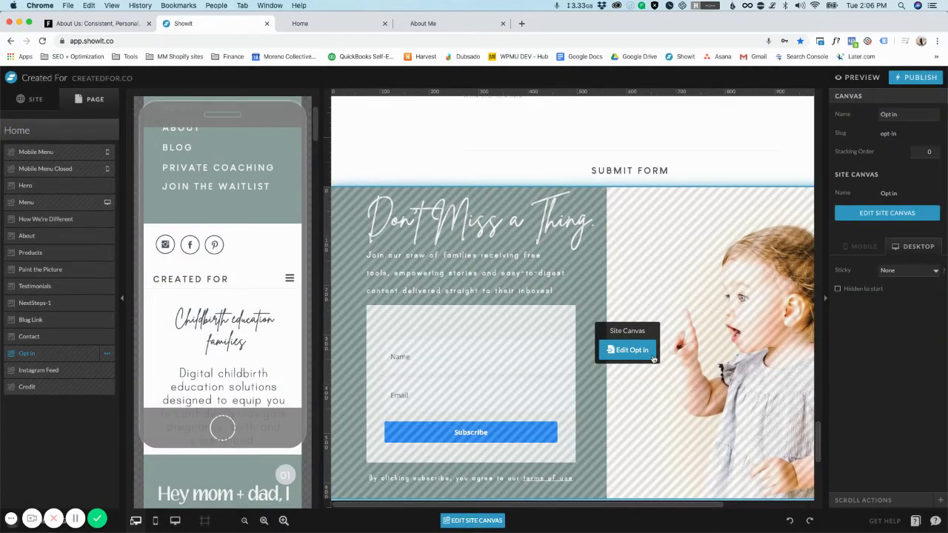
left_click(629, 350)
left_click(482, 313)
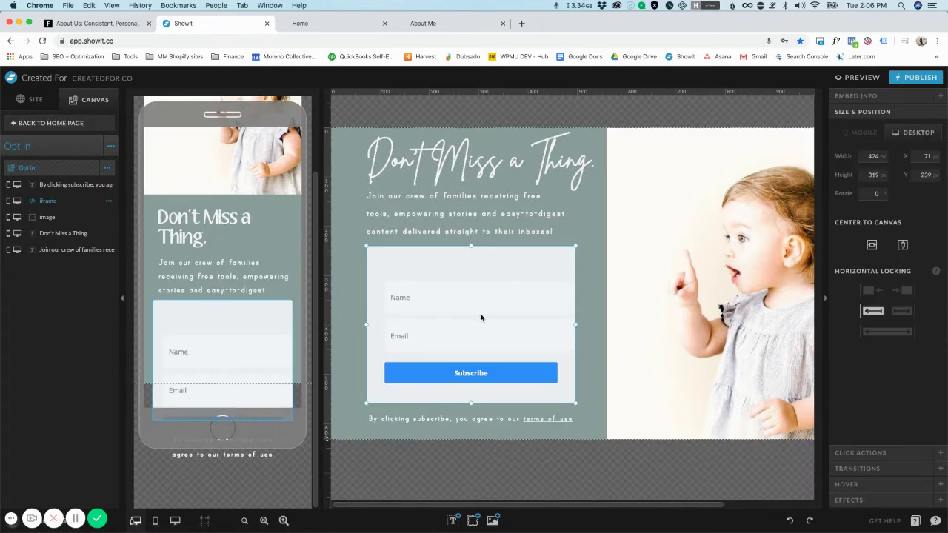
double_click(481, 317)
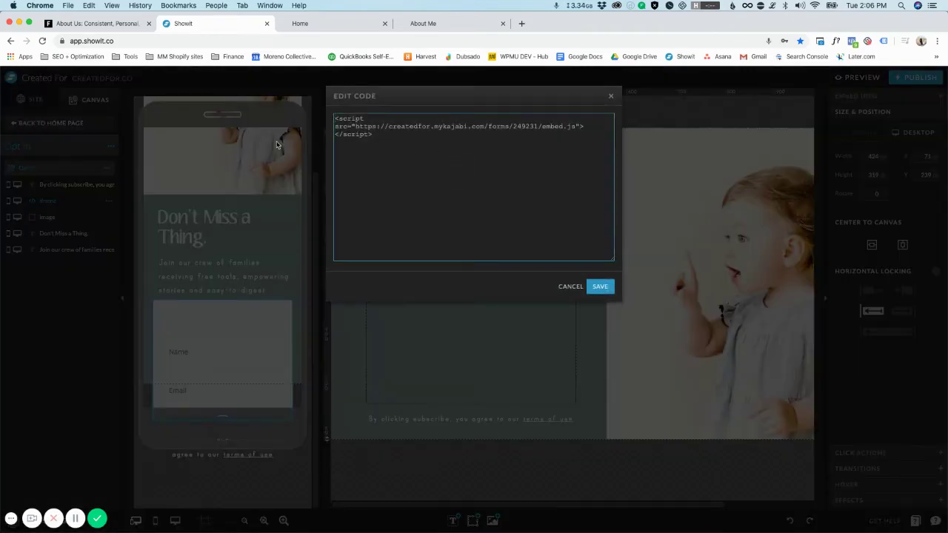
key("Return")
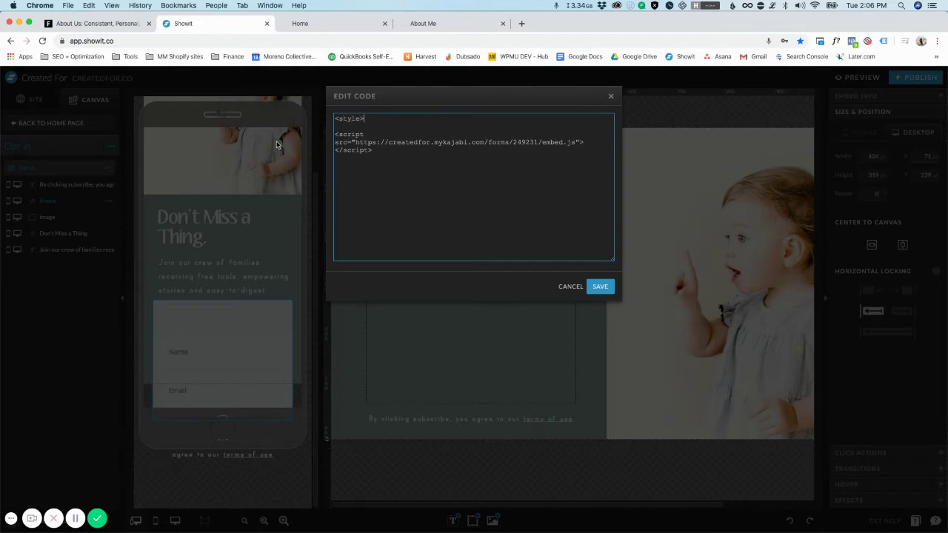
type("<style>")
key("Return")
key("Return")
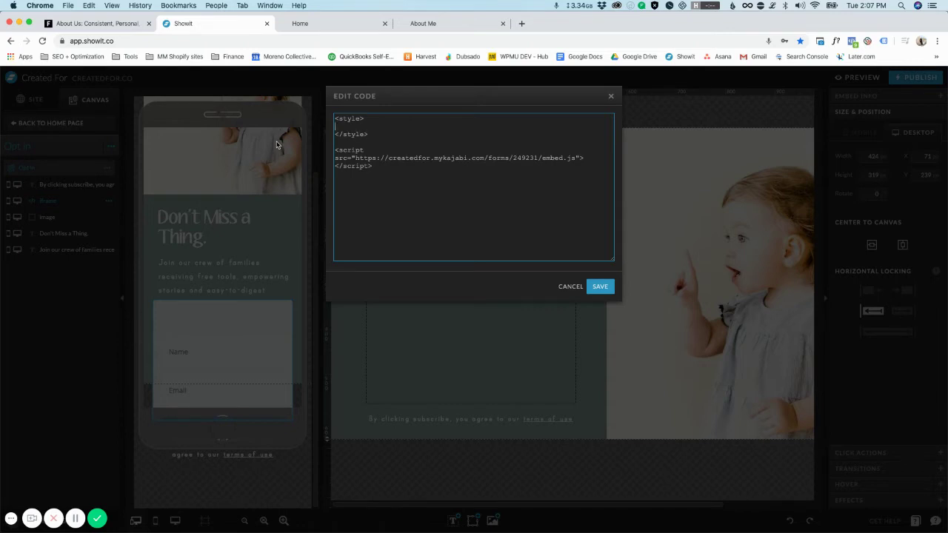
key("super+v")
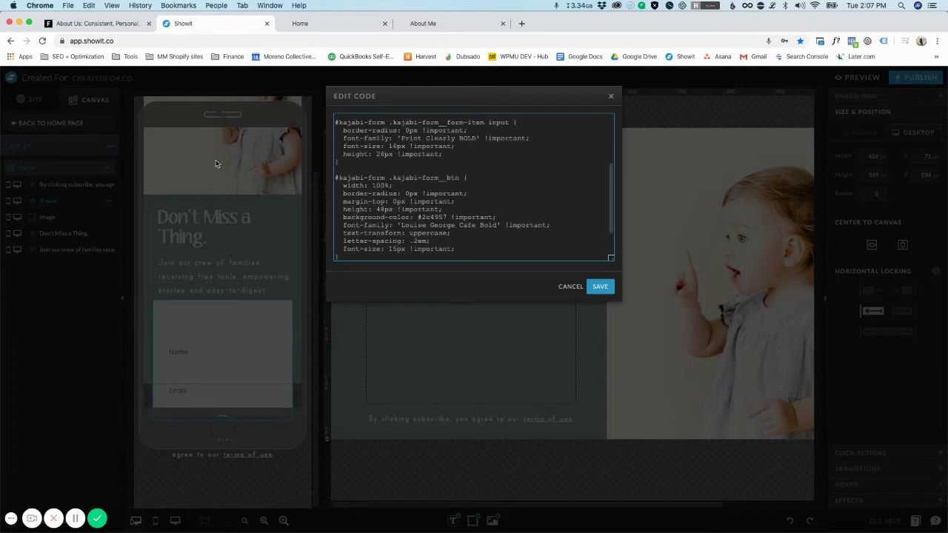
Delete the ::-webkit-input-placeholder rule and its blank lines from the embed's style block, and save the code
scroll(385, 170, "down", 3)
scroll(385, 170, "up", 5)
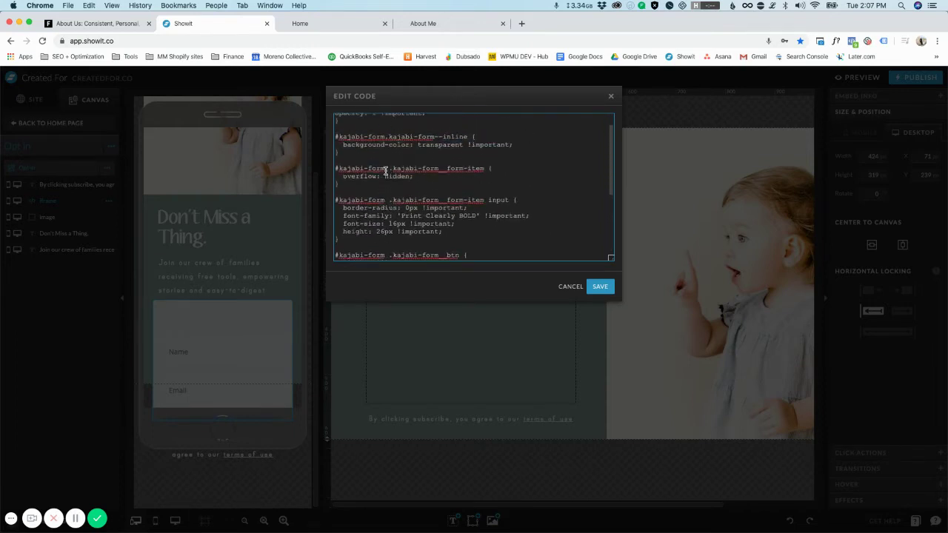
scroll(385, 170, "up", 1)
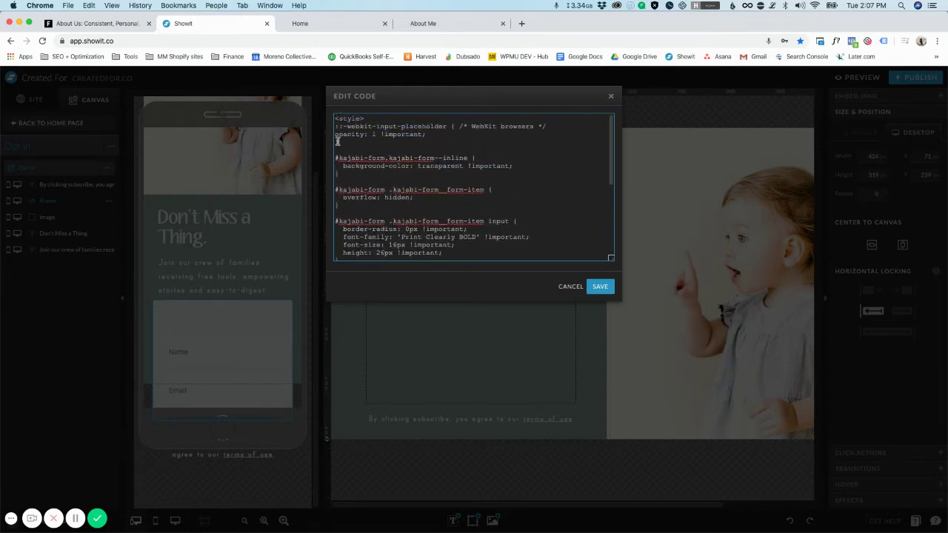
left_click_drag(336, 141, 332, 130)
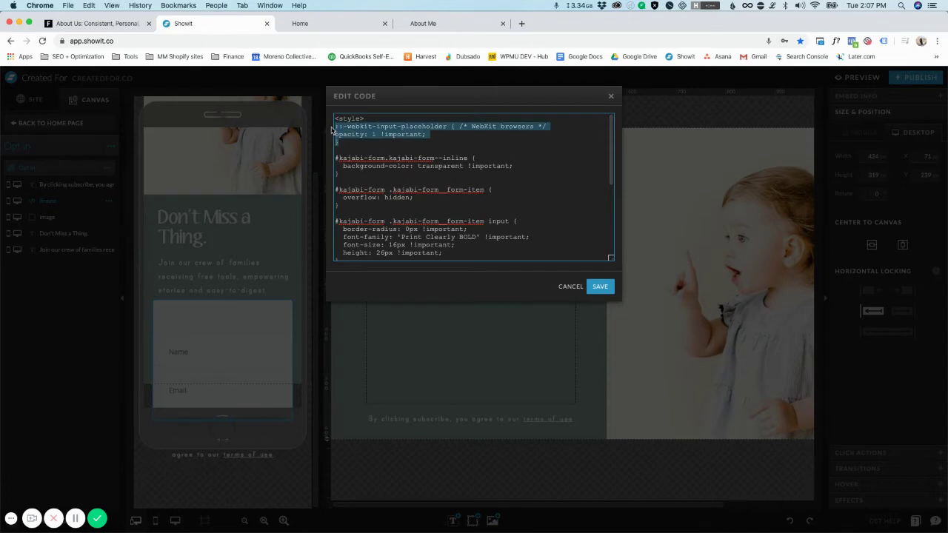
key("BackSpace")
key("BackSpace")
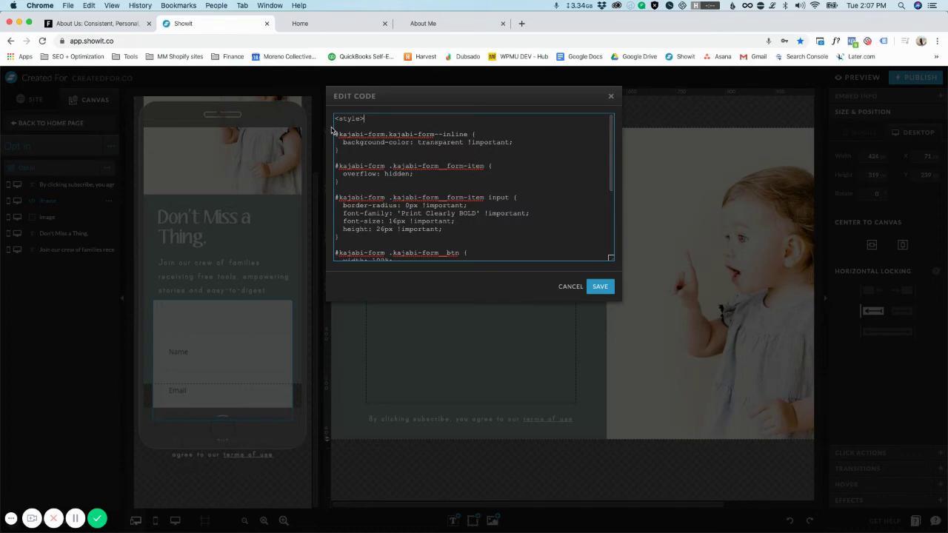
key("BackSpace")
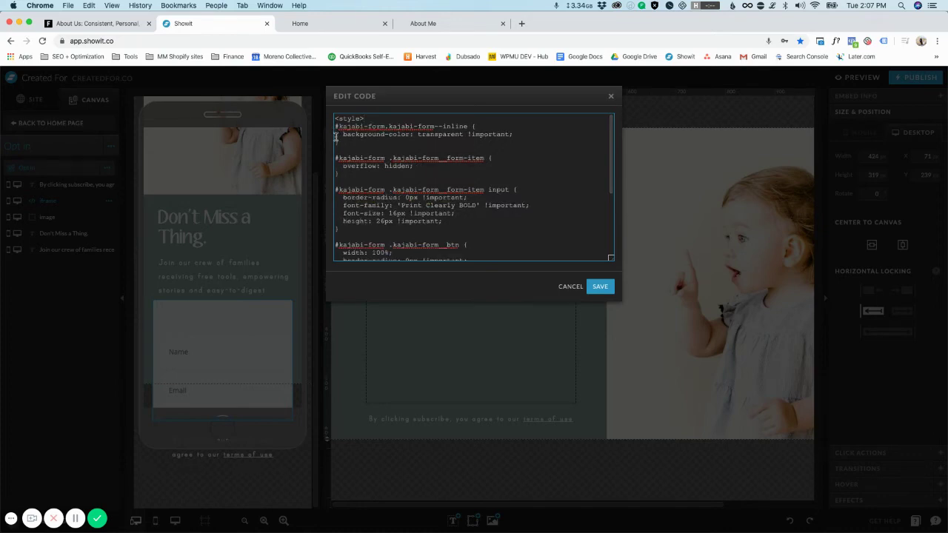
left_click(599, 284)
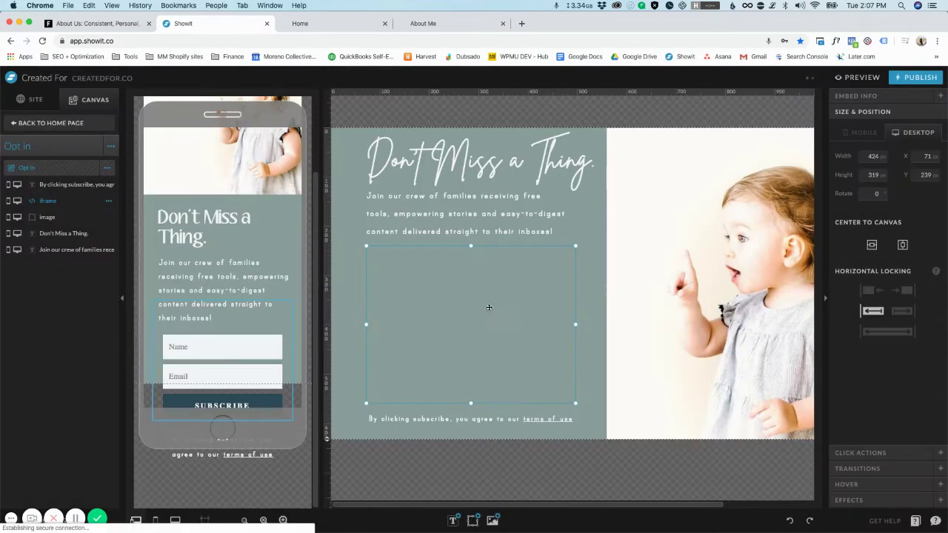
left_click(591, 285)
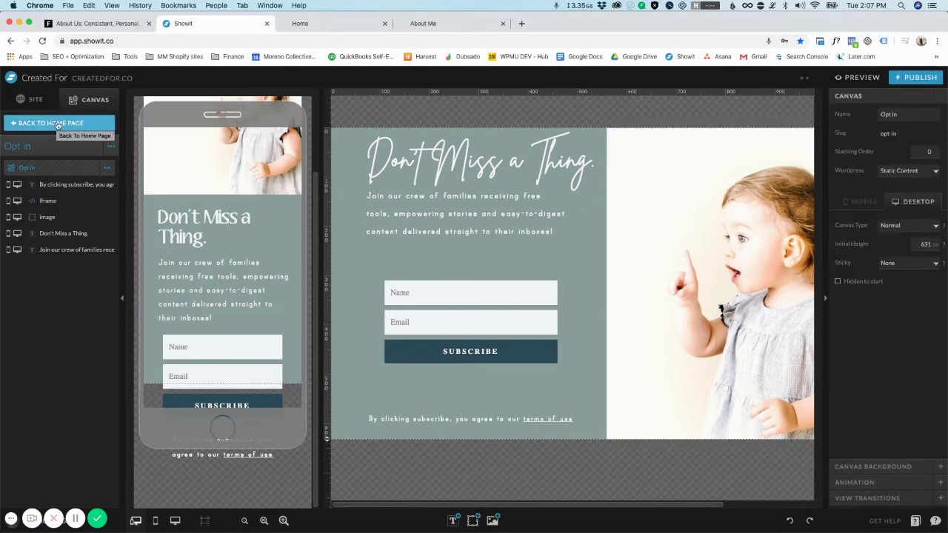
Extend the Opt in canvas's mobile height to about 876 px and turn off the mobile overlay
left_click(204, 272)
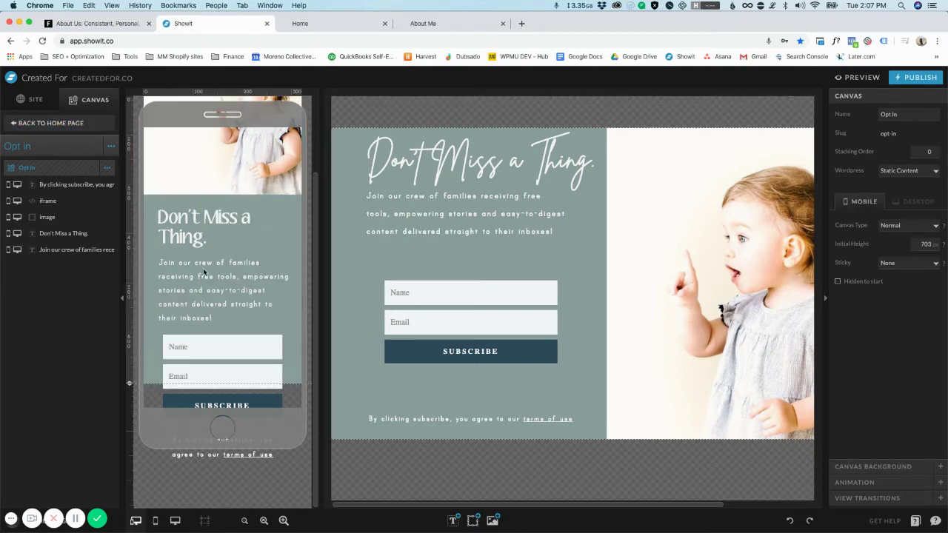
left_click_drag(129, 383, 129, 473)
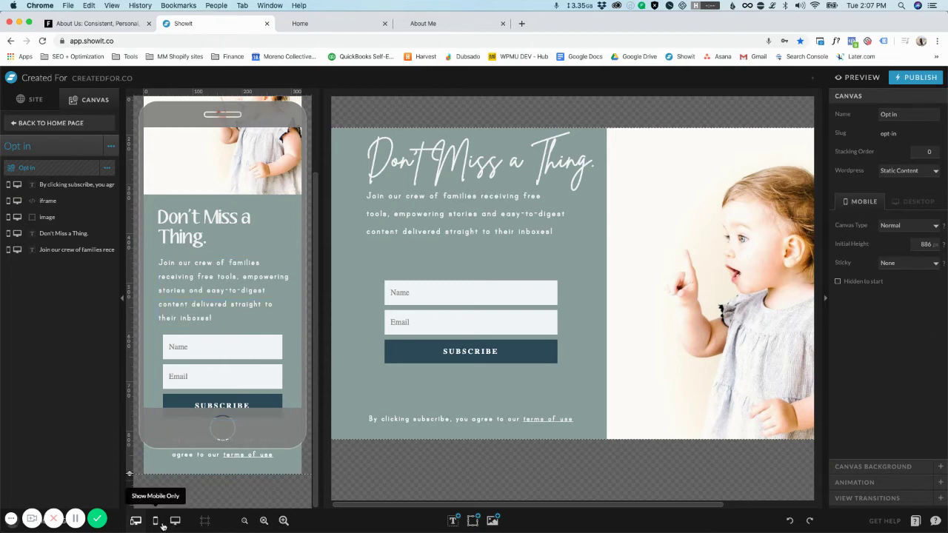
left_click(204, 520)
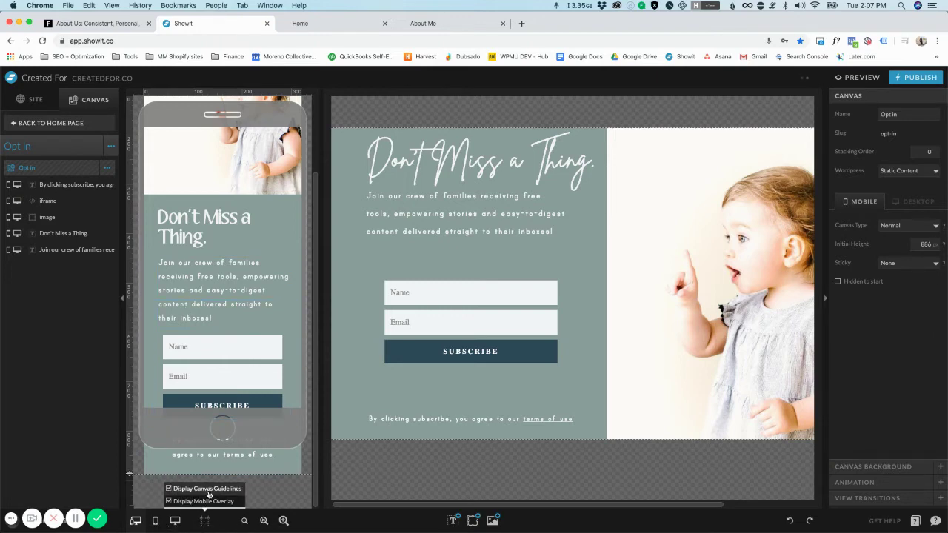
left_click(206, 500)
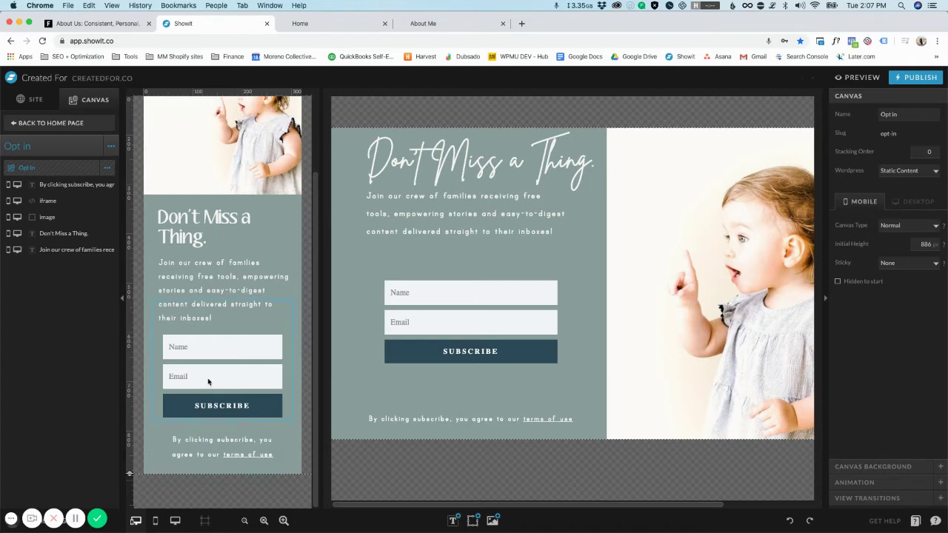
left_click_drag(128, 475, 130, 470)
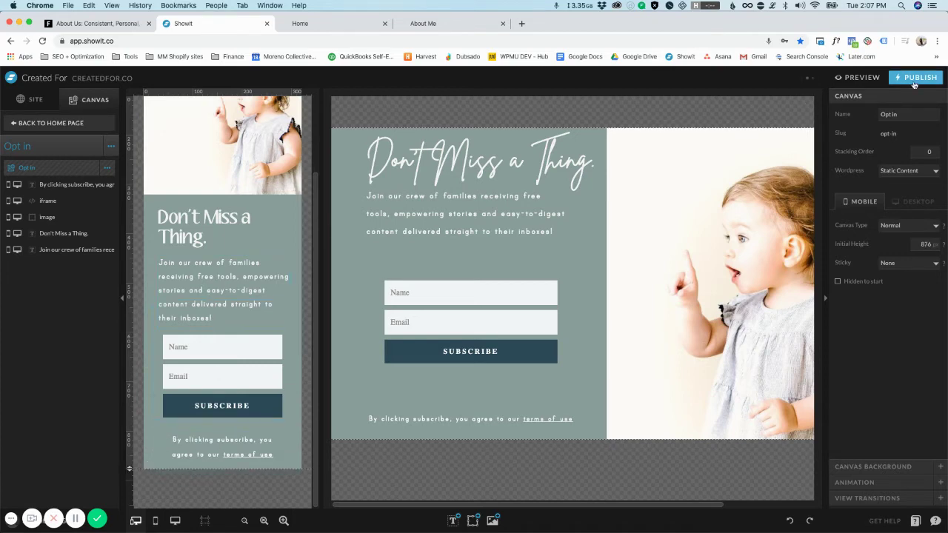
Preview the site in mobile view and examine the styled opt-in form under Don't Miss a Thing
left_click(859, 77)
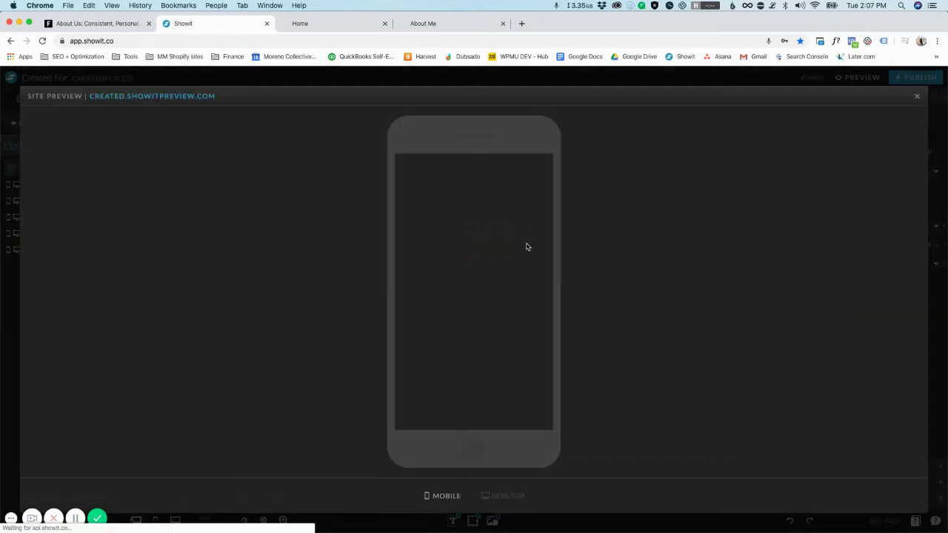
scroll(499, 254, "down", 15)
scroll(499, 254, "down", 10)
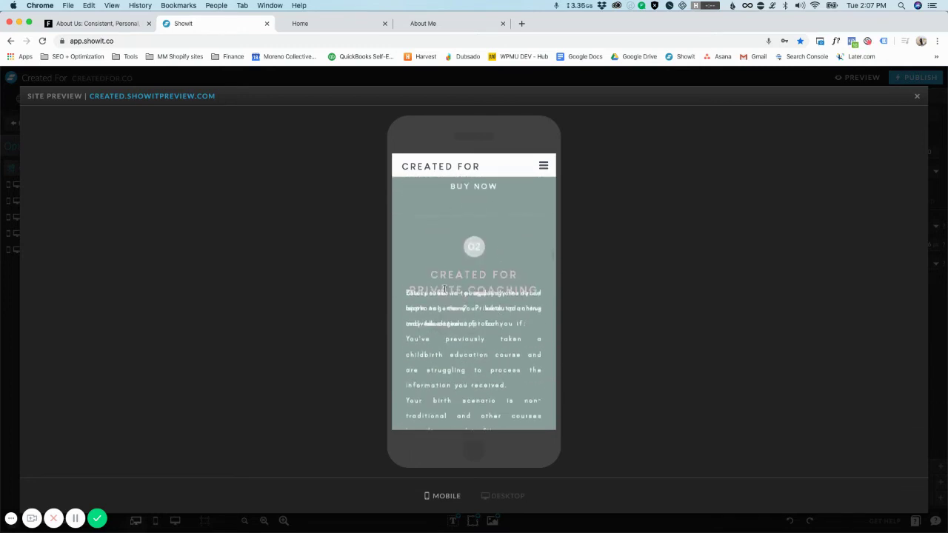
scroll(474, 245, "up", 5)
scroll(465, 330, "up", 5)
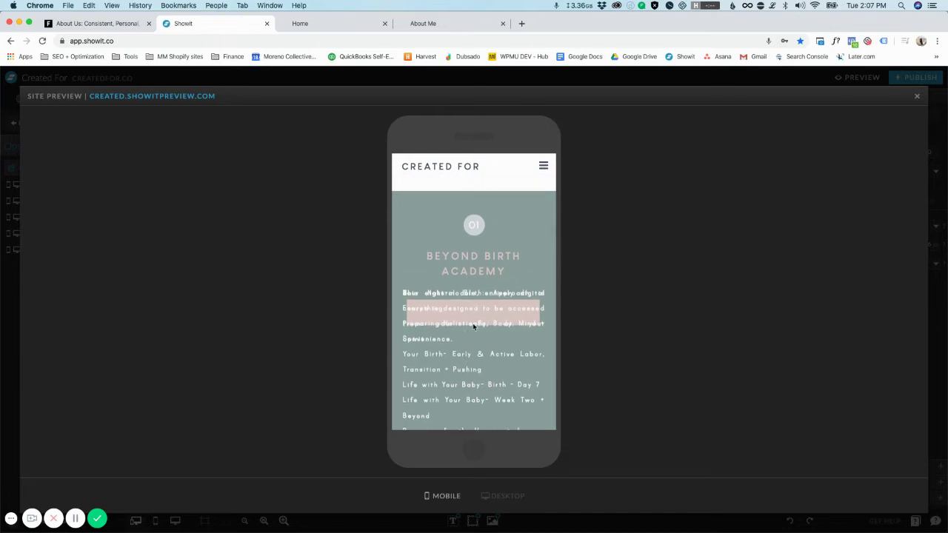
scroll(472, 323, "down", 10)
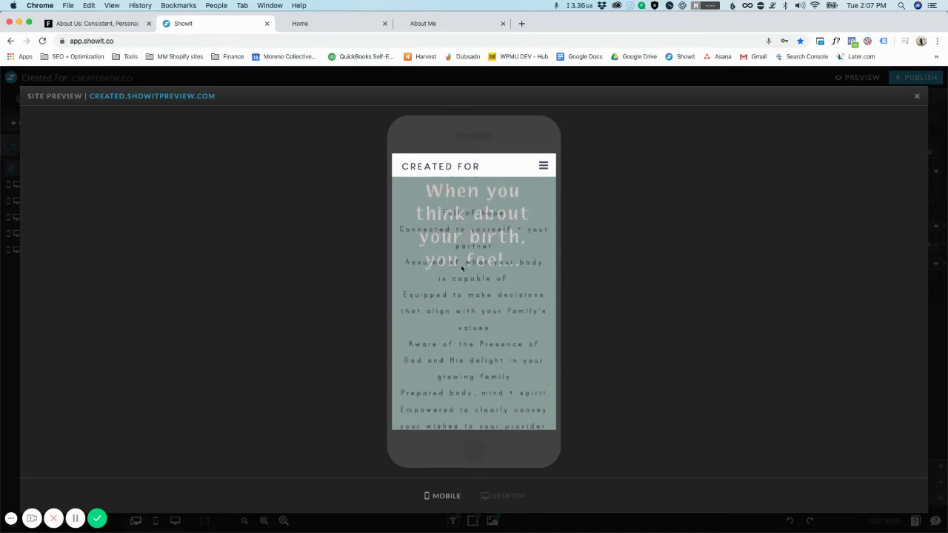
scroll(477, 241, "down", 10)
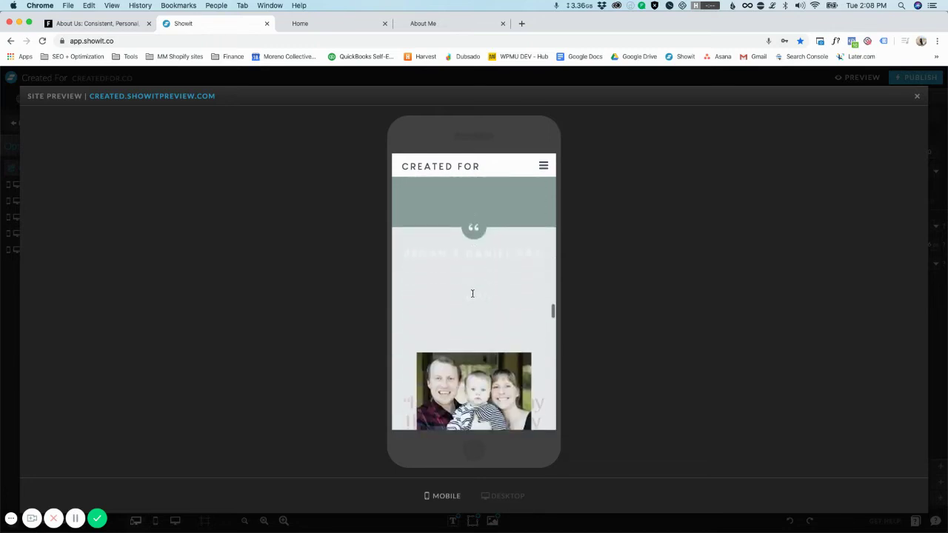
scroll(472, 293, "down", 10)
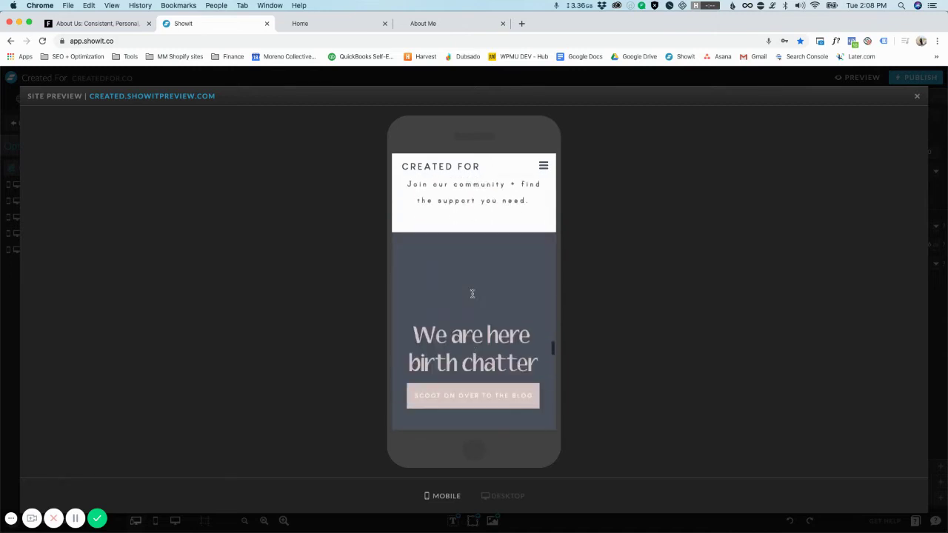
scroll(472, 293, "down", 10)
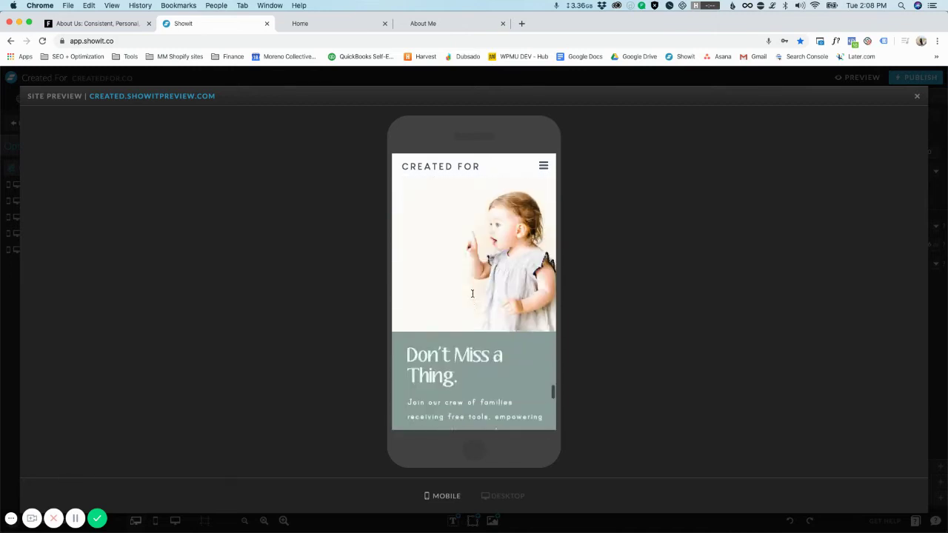
scroll(471, 293, "down", 3)
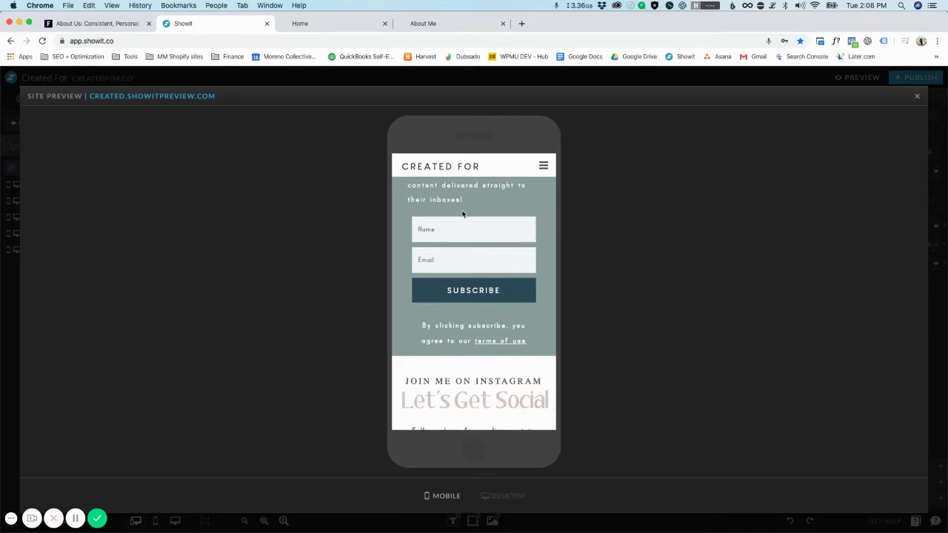
scroll(462, 235, "up", 1)
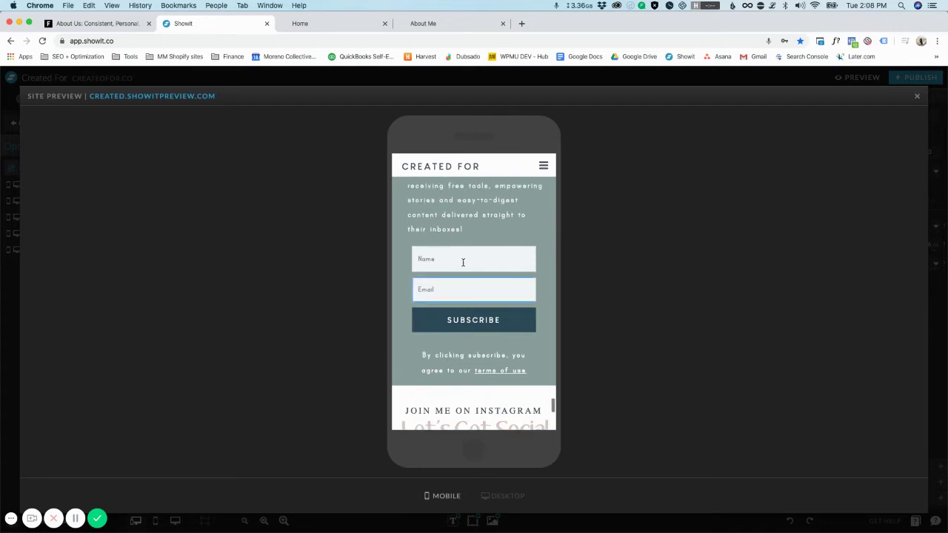
Switch the preview to desktop, examine the opt-in form on the full preview page, and close the site preview
left_click(508, 496)
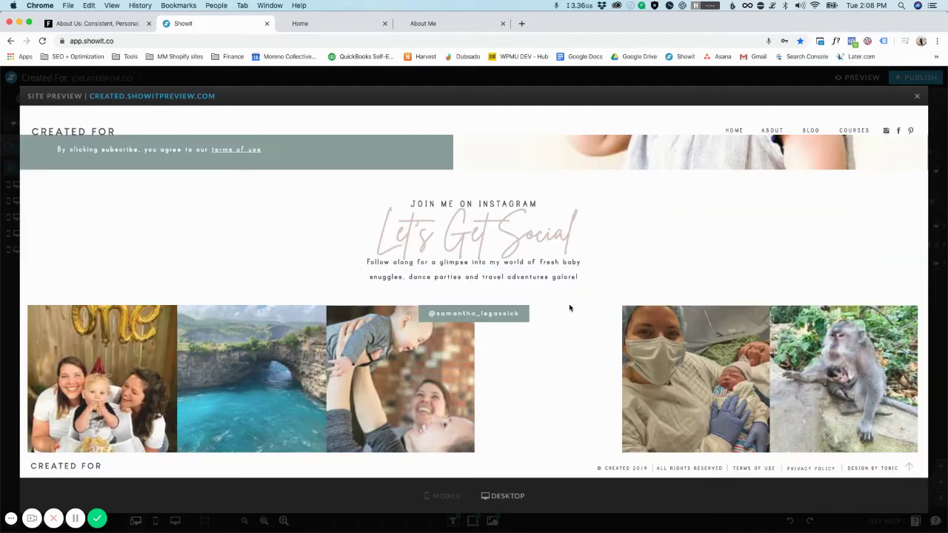
left_click(170, 95)
scroll(479, 386, "down", 10)
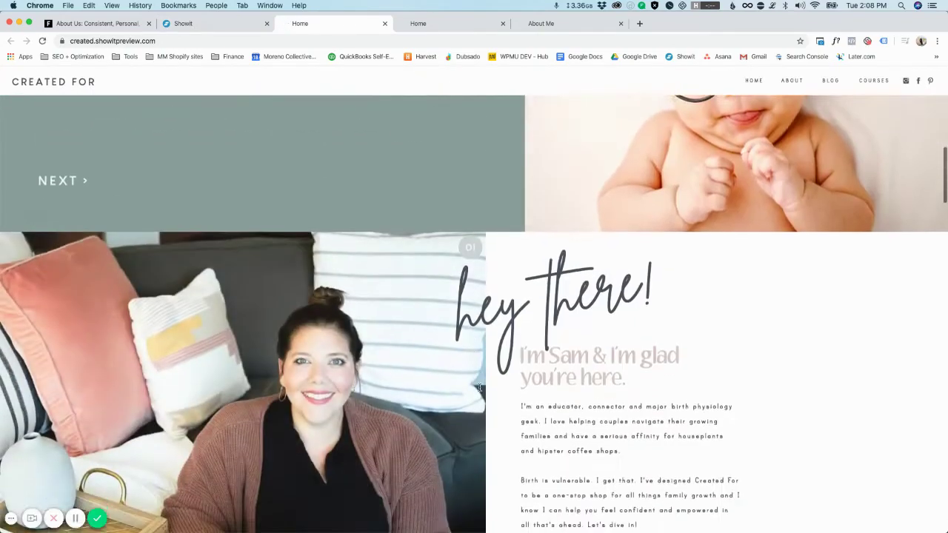
scroll(479, 386, "down", 20)
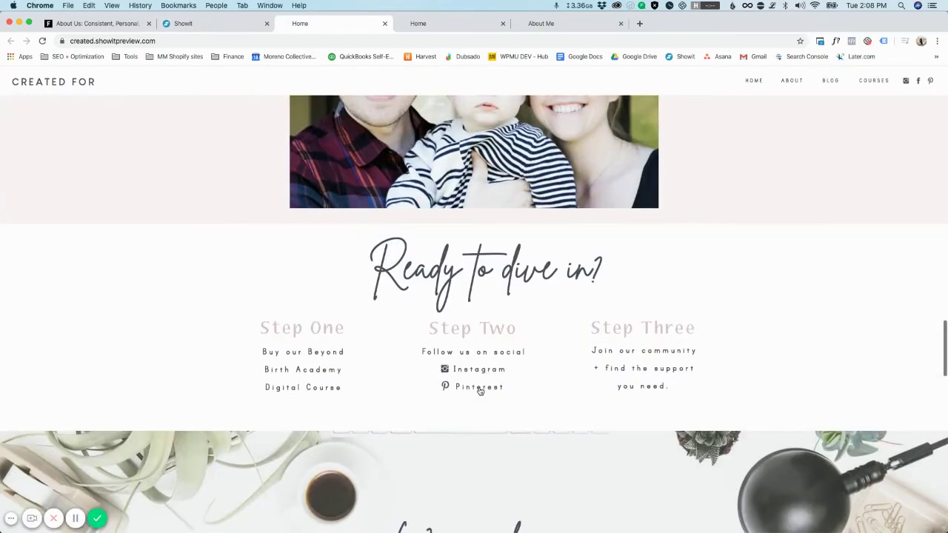
scroll(479, 391, "down", 15)
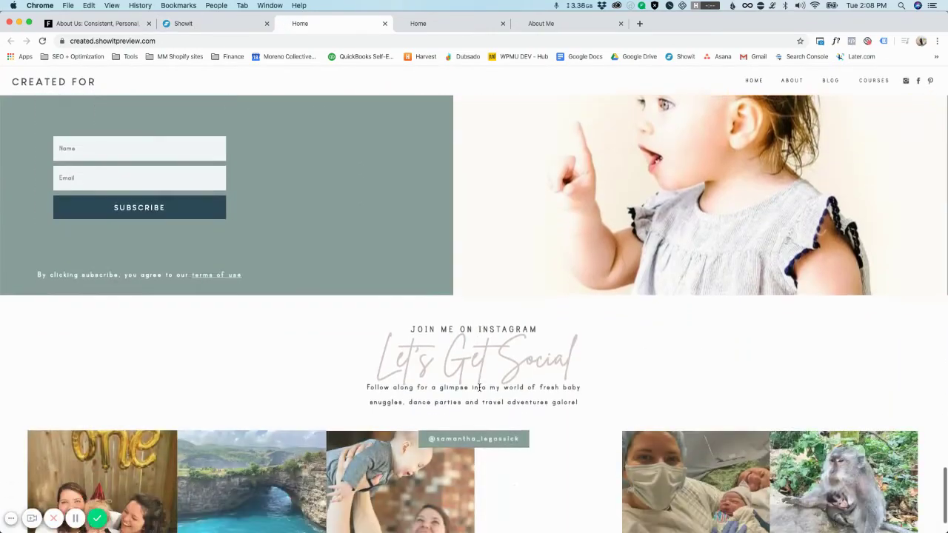
scroll(296, 296, "up", 2)
scroll(171, 214, "up", 2)
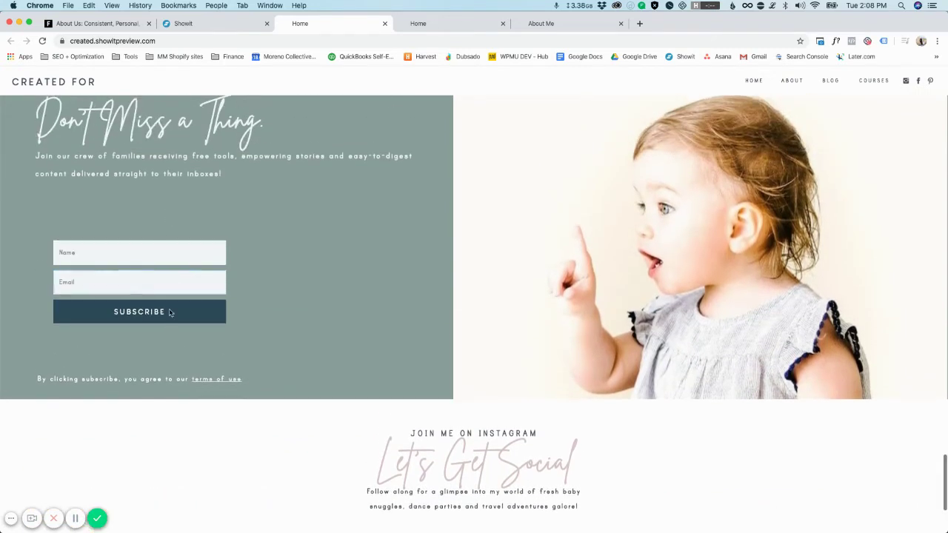
scroll(184, 305, "up", 2)
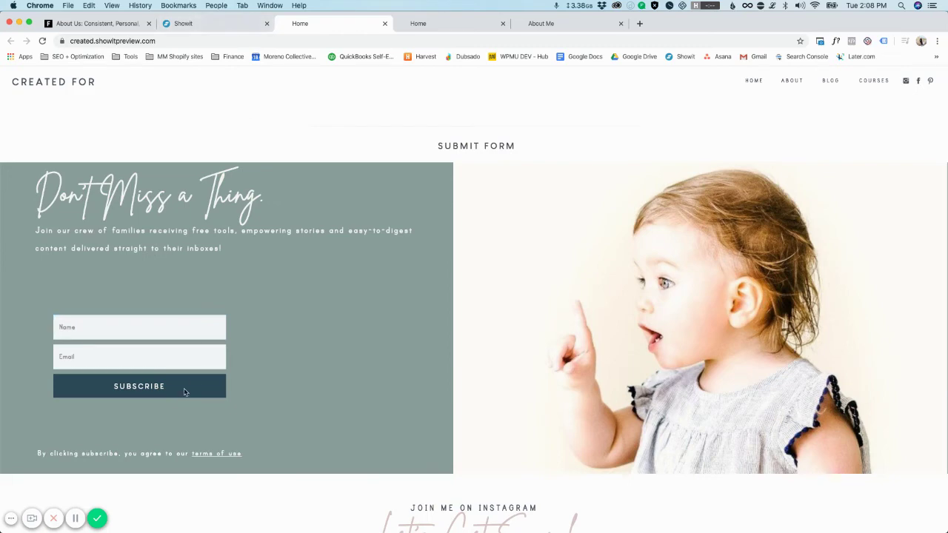
left_click(209, 24)
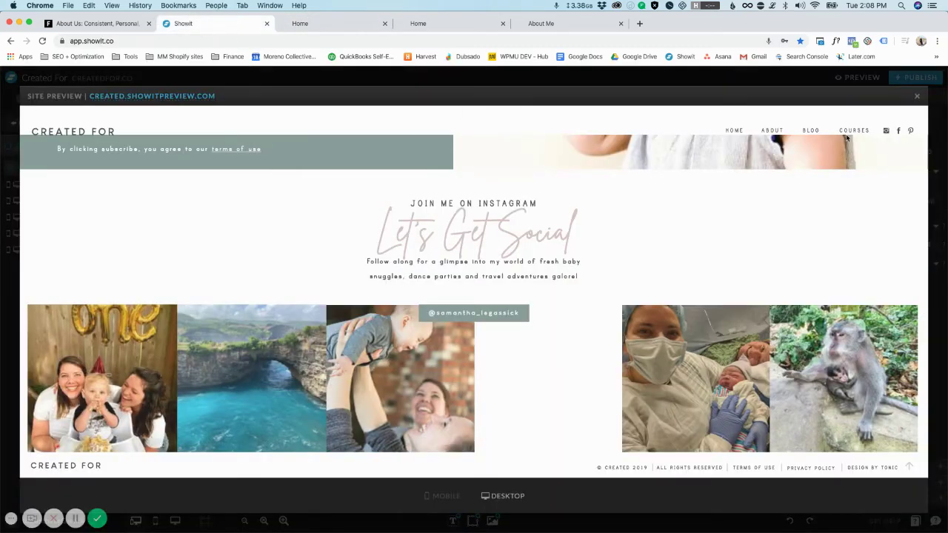
left_click(918, 102)
Open the opt-in iframe's embed code and review the .kajabi-form--inline rule and its transparent background declaration
left_click(502, 315)
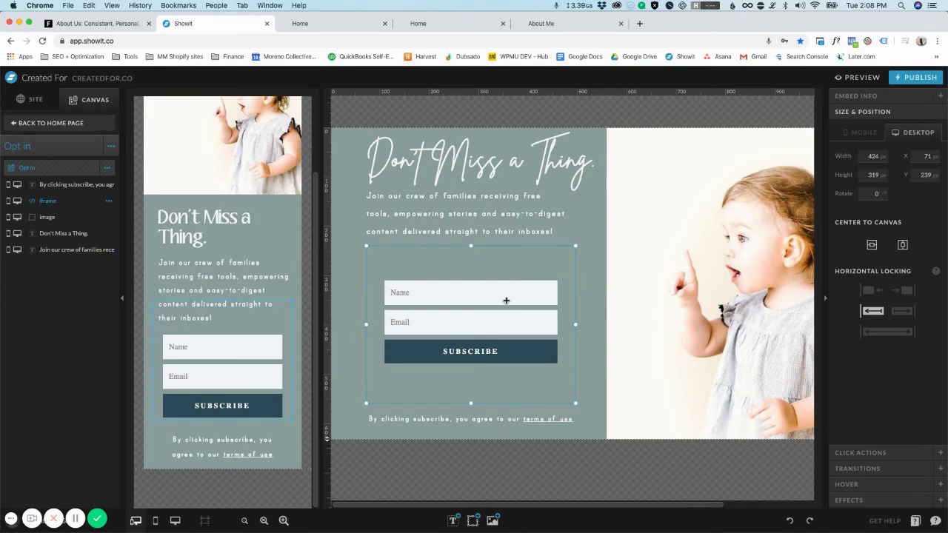
double_click(476, 322)
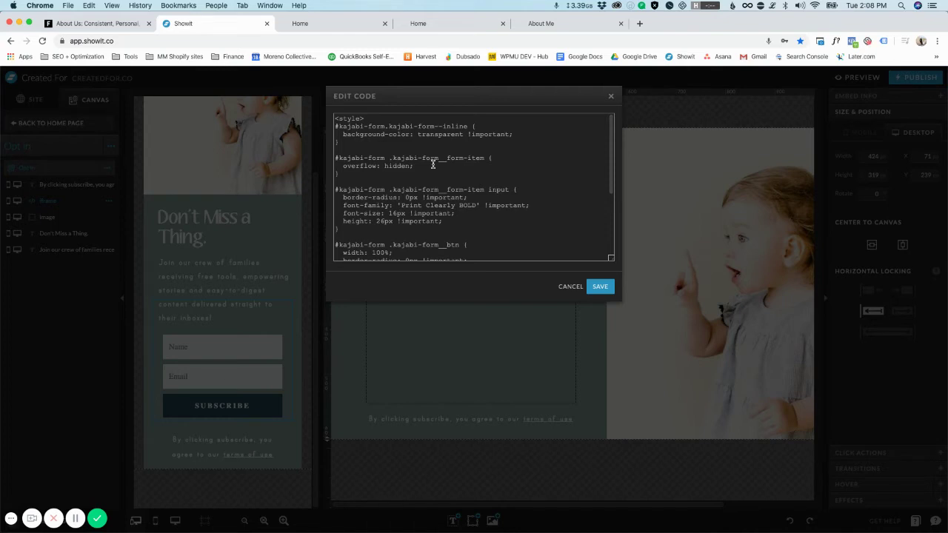
left_click_drag(339, 126, 467, 126)
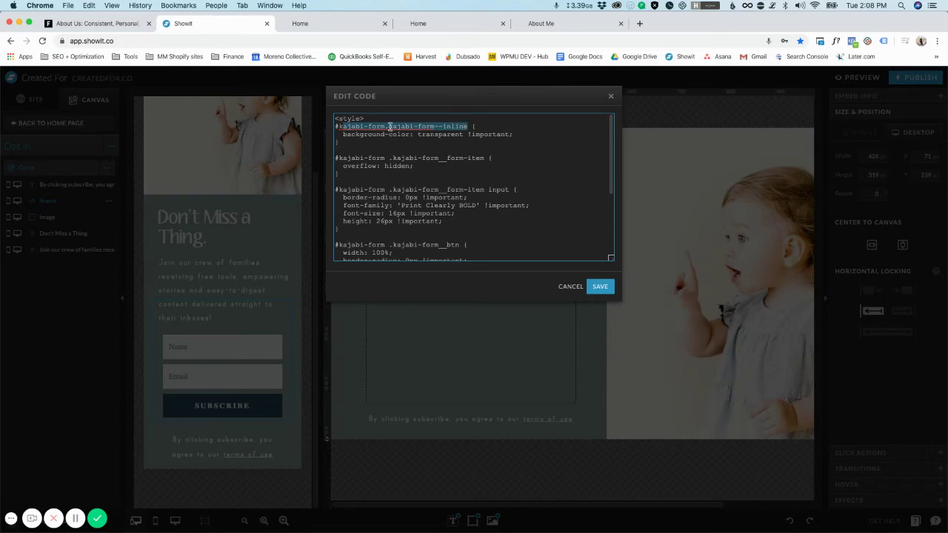
left_click(441, 126)
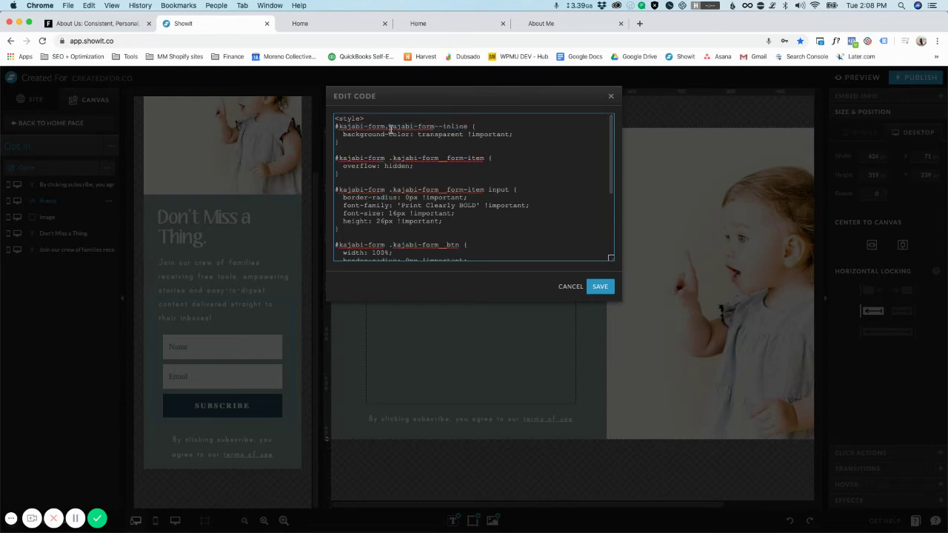
left_click_drag(342, 133, 513, 134)
scroll(397, 145, "down", 2)
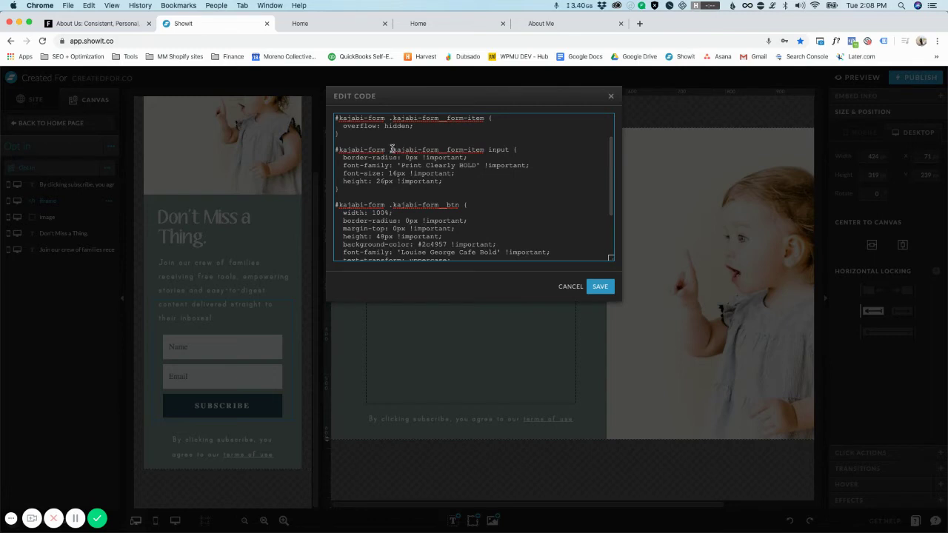
Review the .kajabi-form__btn rule and its background color in the embed code, and save the code unchanged
scroll(392, 150, "down", 3)
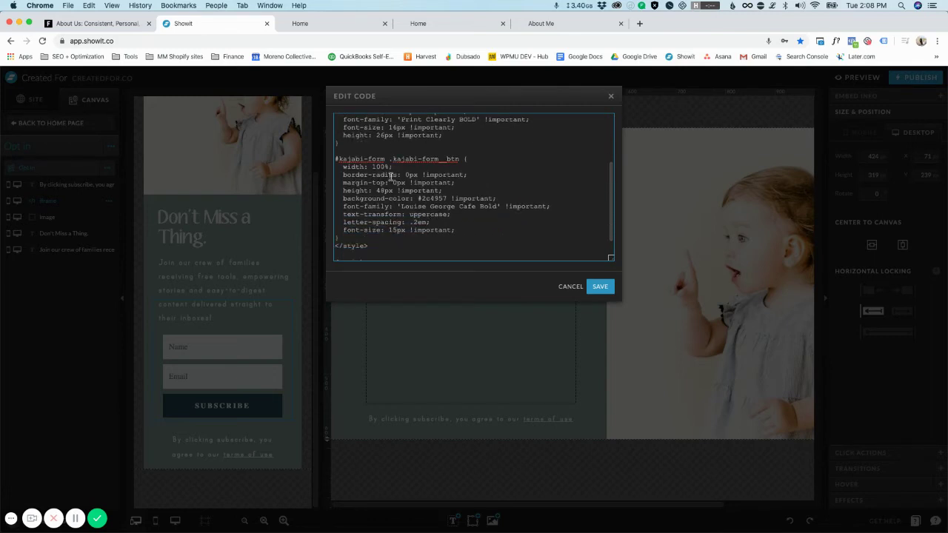
left_click_drag(391, 159, 457, 159)
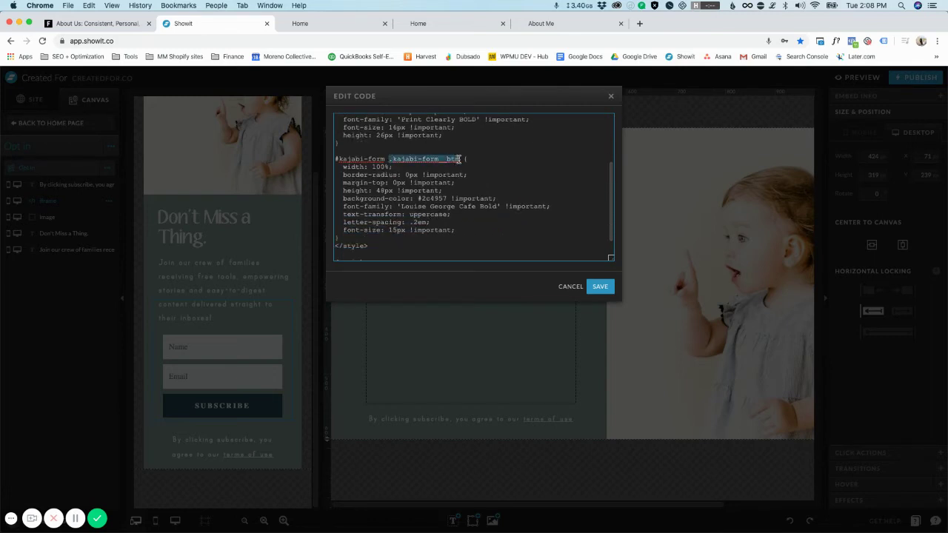
scroll(416, 168, "down", 1)
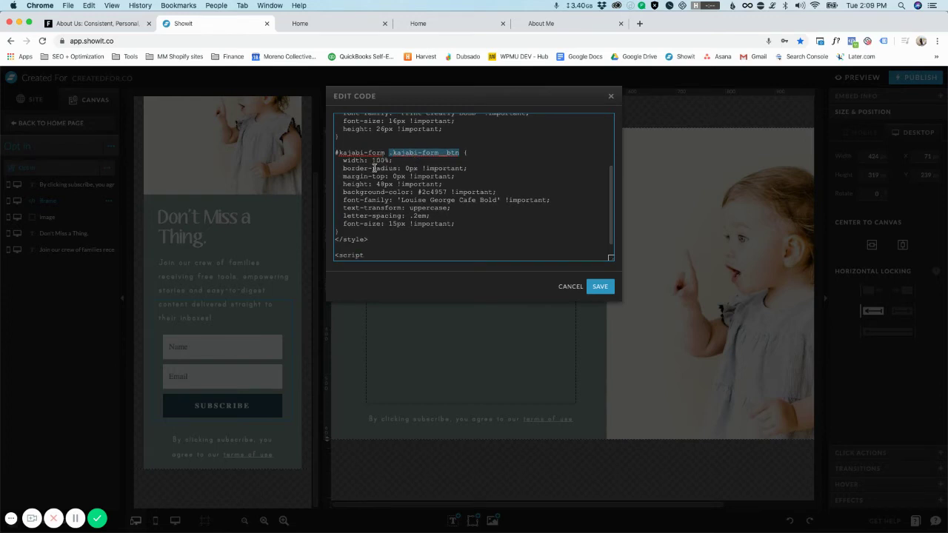
left_click_drag(419, 192, 447, 192)
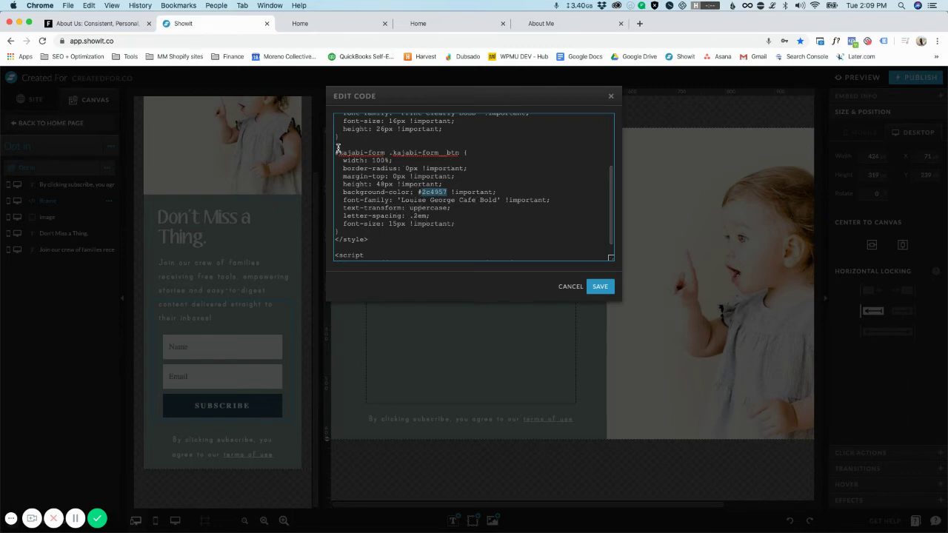
left_click_drag(460, 152, 341, 146)
double_click(429, 194)
left_click(599, 287)
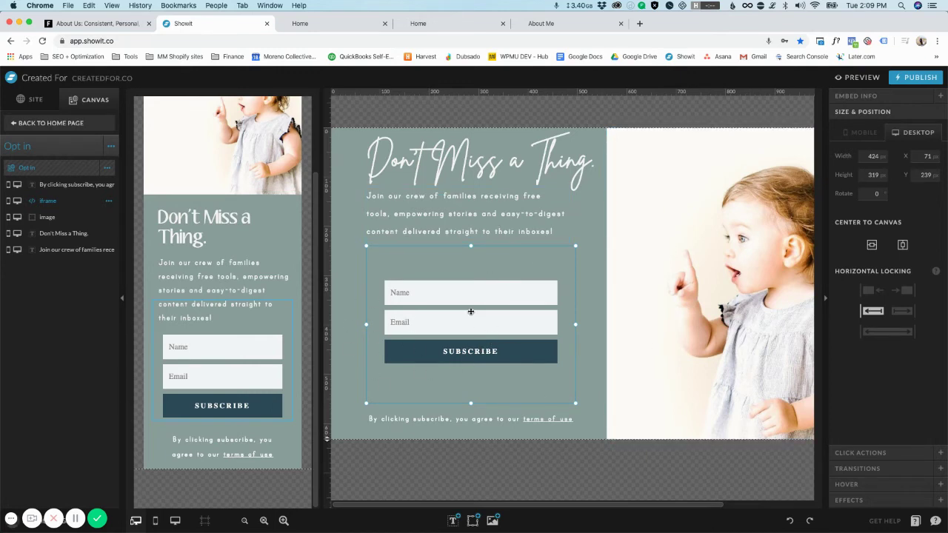
Preview the site again on the full desktop page, check the opt-in form's Subscribe button, and close the preview
left_click(859, 78)
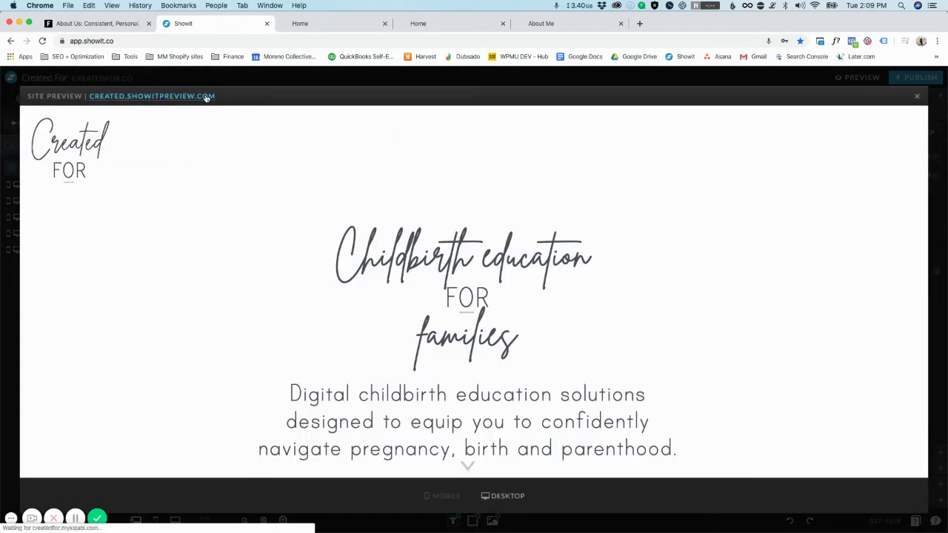
left_click(210, 97)
scroll(321, 234, "down", 10)
scroll(320, 237, "down", 20)
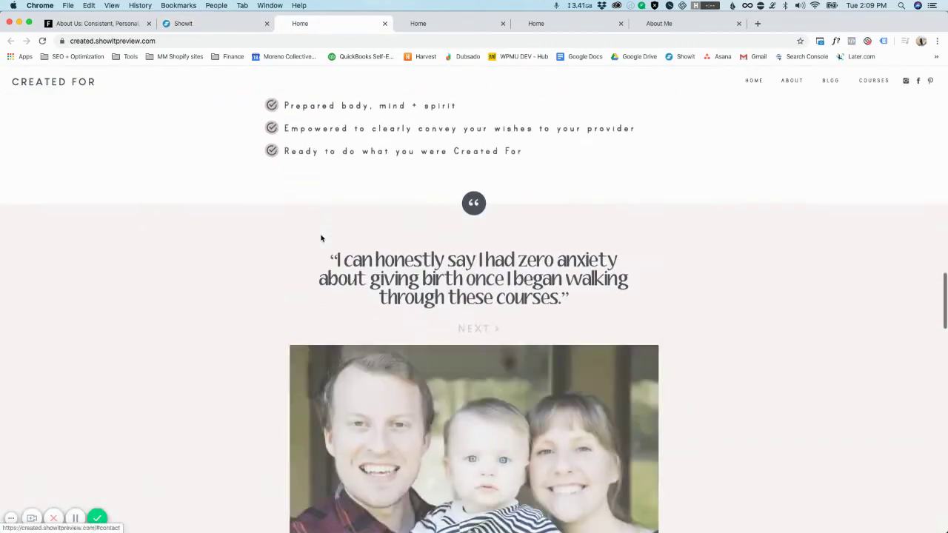
scroll(321, 234, "down", 5)
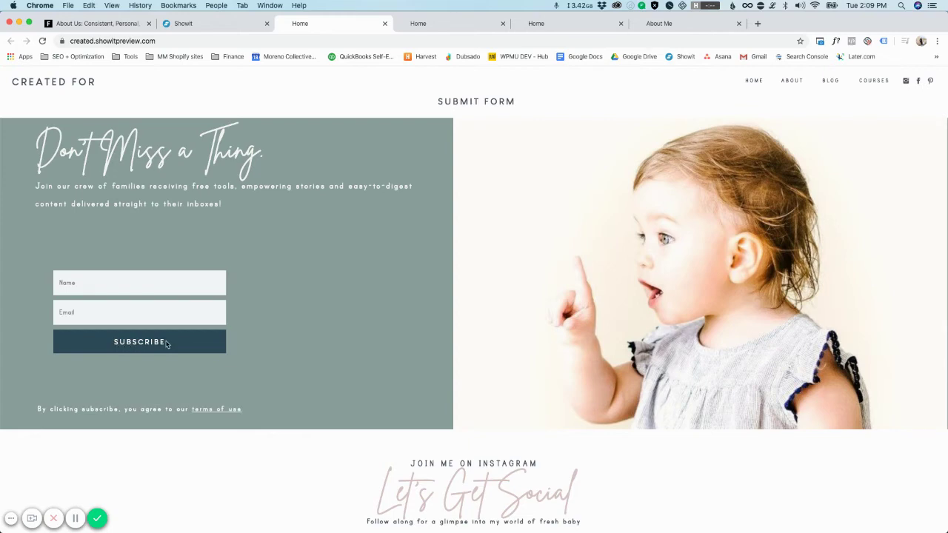
left_click(215, 23)
scroll(616, 294, "down", 1)
left_click(917, 96)
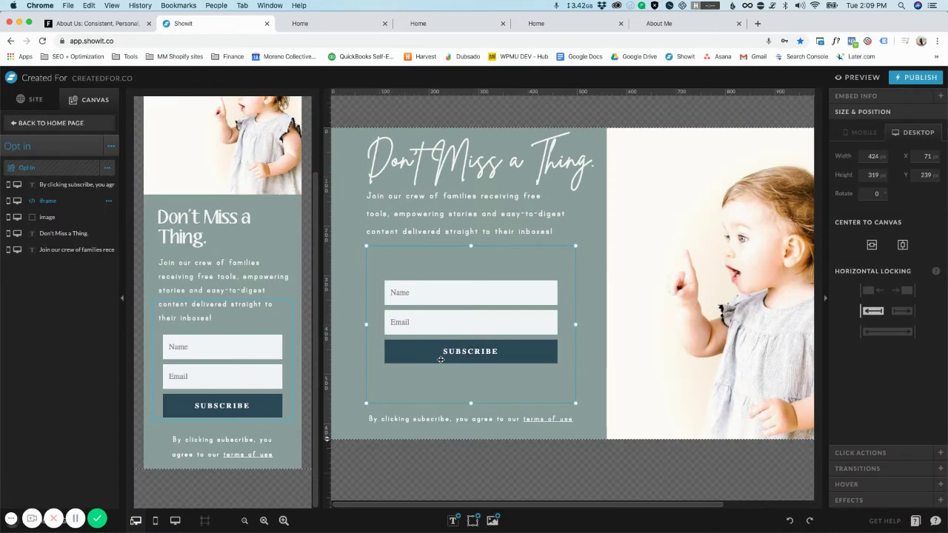
Leave the Opt in canvas and open the About Me page from the site's page list
left_click(342, 333)
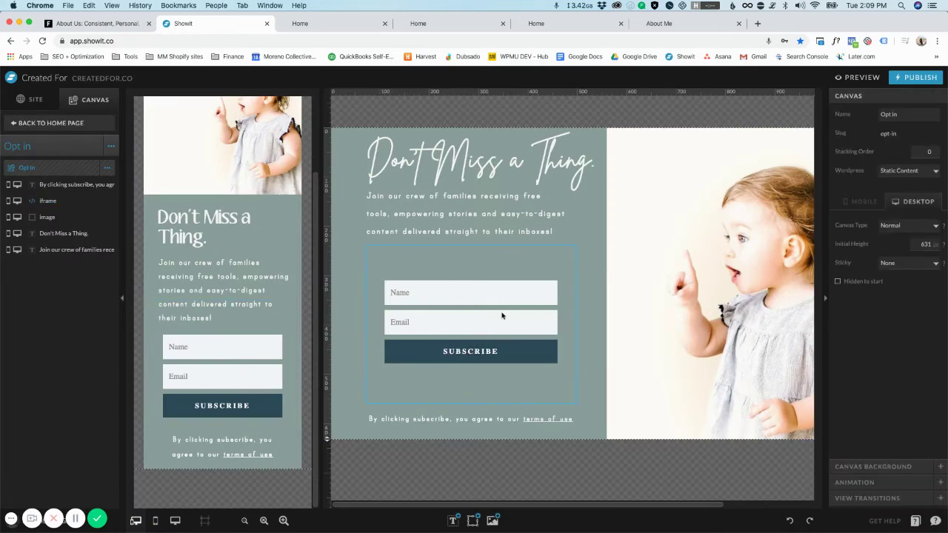
left_click(82, 126)
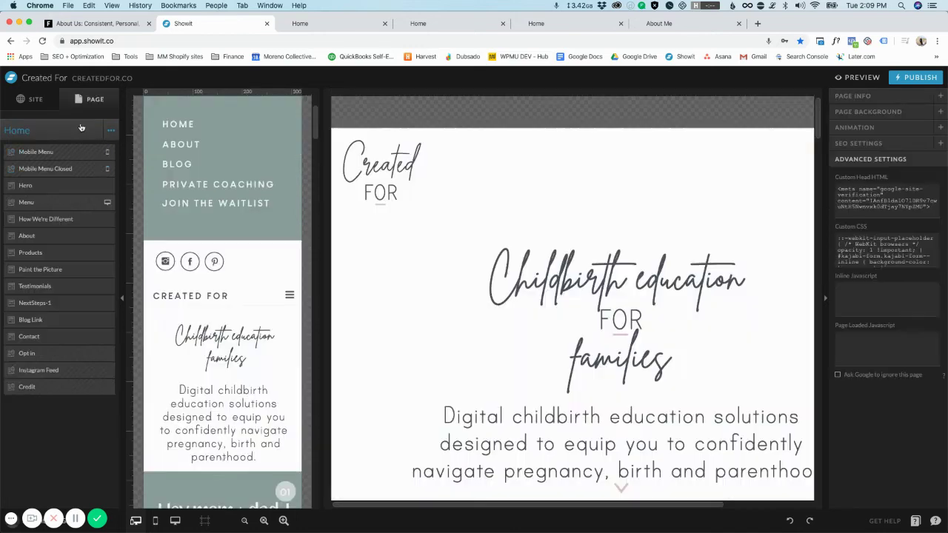
left_click(37, 100)
left_click(49, 235)
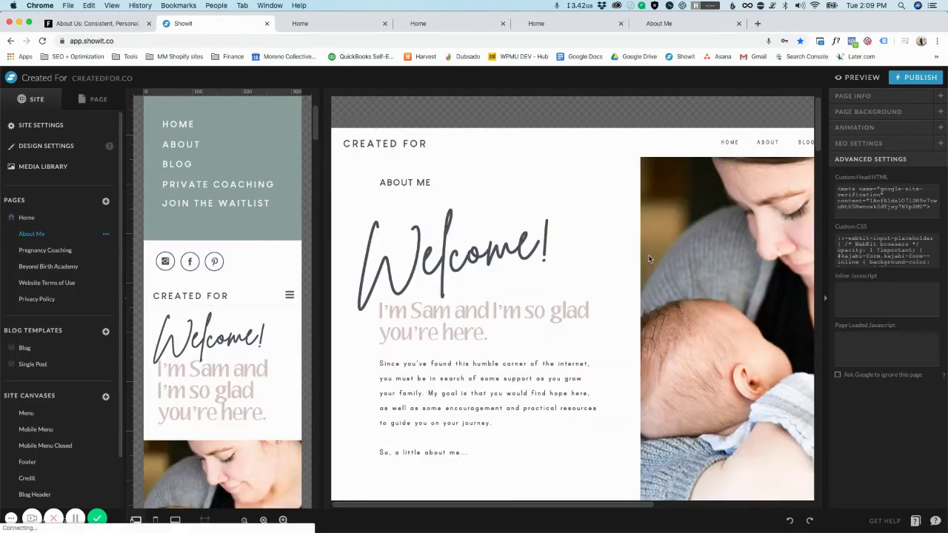
Cut the Kajabi form rules from the About Me page's Custom CSS, keep only the ::-webkit-input-placeholder rule, and save
left_click(887, 246)
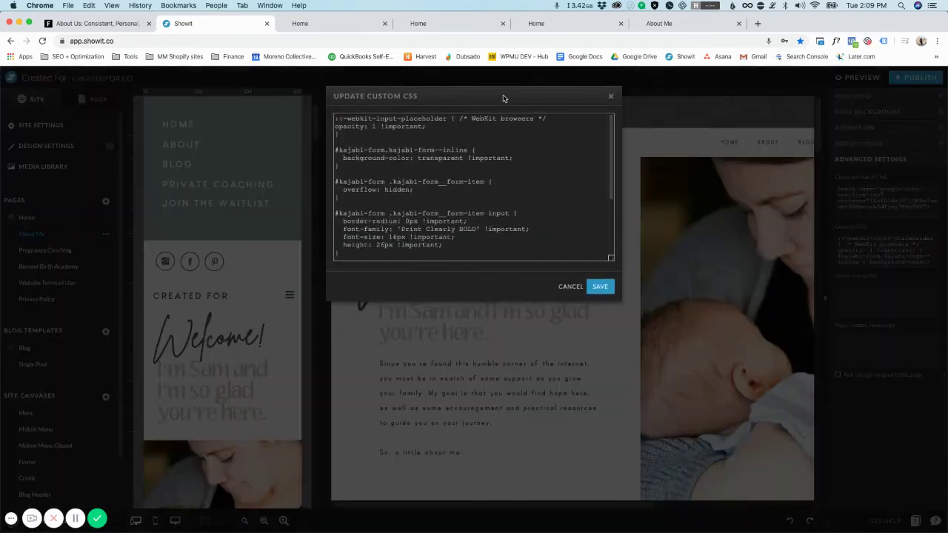
left_click(338, 148)
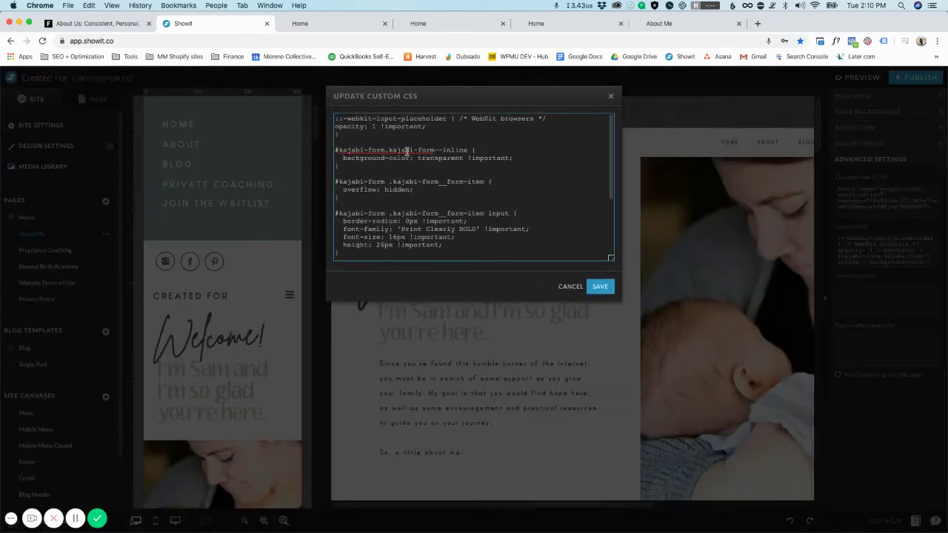
scroll(455, 149, "down", 5)
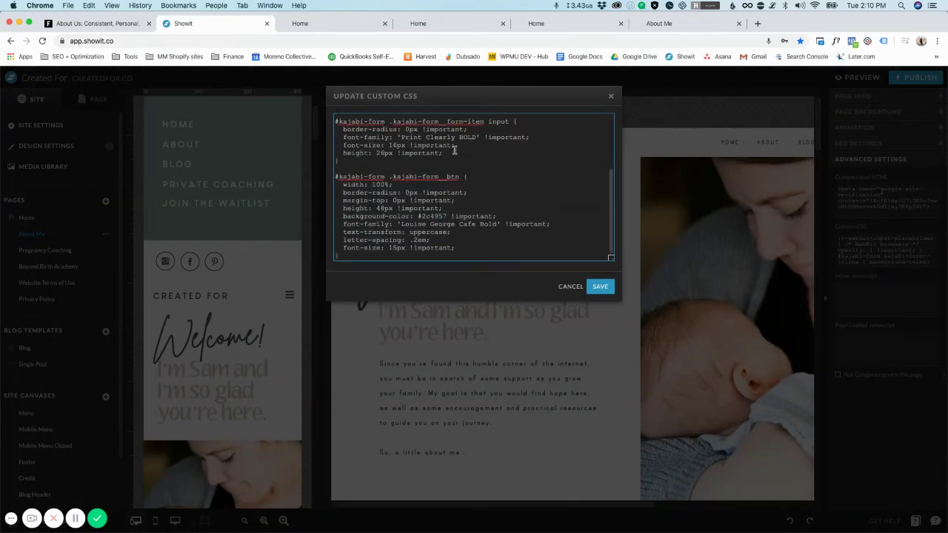
key("super+a")
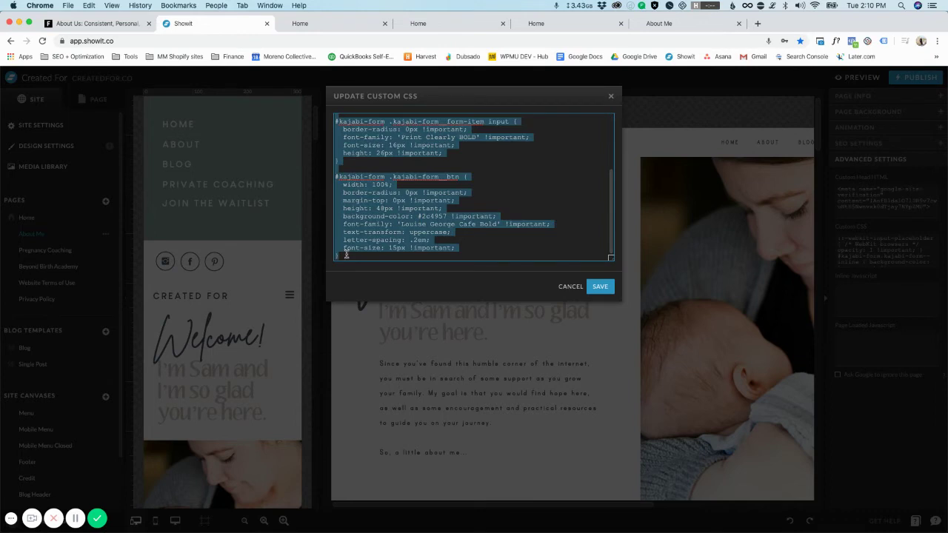
type("::-webkit-input-placeholder { /* WebKit browsers */ opacity: 1 !important; }")
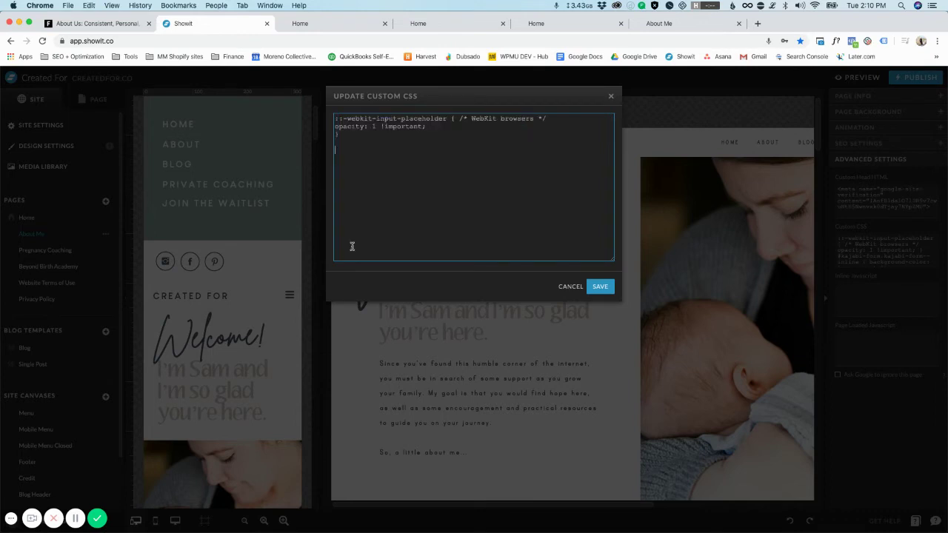
left_click(600, 286)
Open the Opt-In-1 site canvas from the About Me page and select its embedded form iframe
scroll(567, 283, "down", 10)
scroll(567, 286, "down", 15)
mouse_move(566, 286)
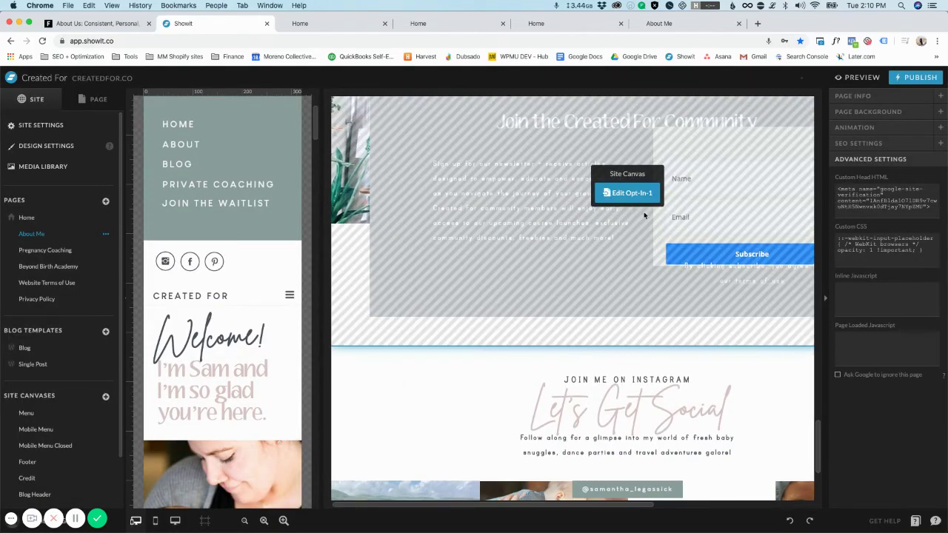
left_click(629, 194)
left_click(637, 285)
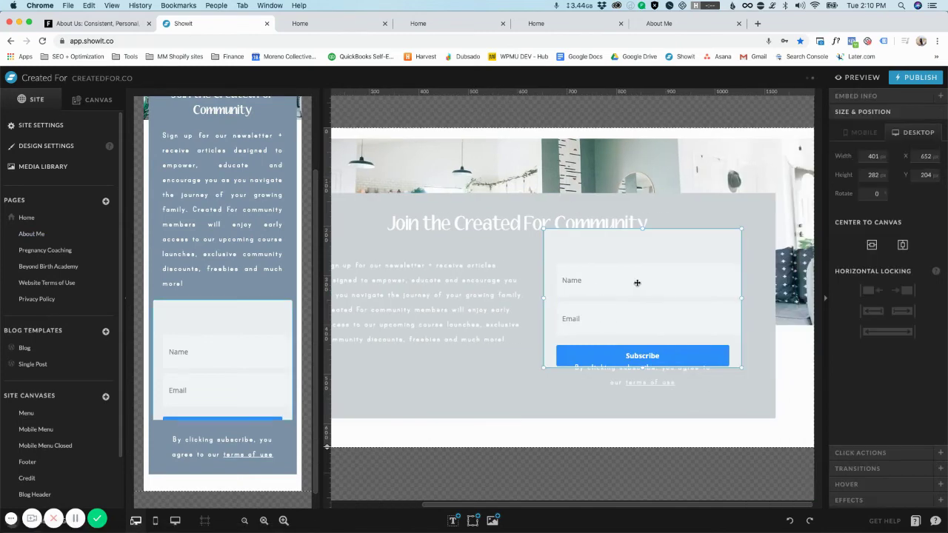
Add a <style> block above the script in the iframe's embed code, paste the cut Kajabi form rules inside it, and save
double_click(635, 286)
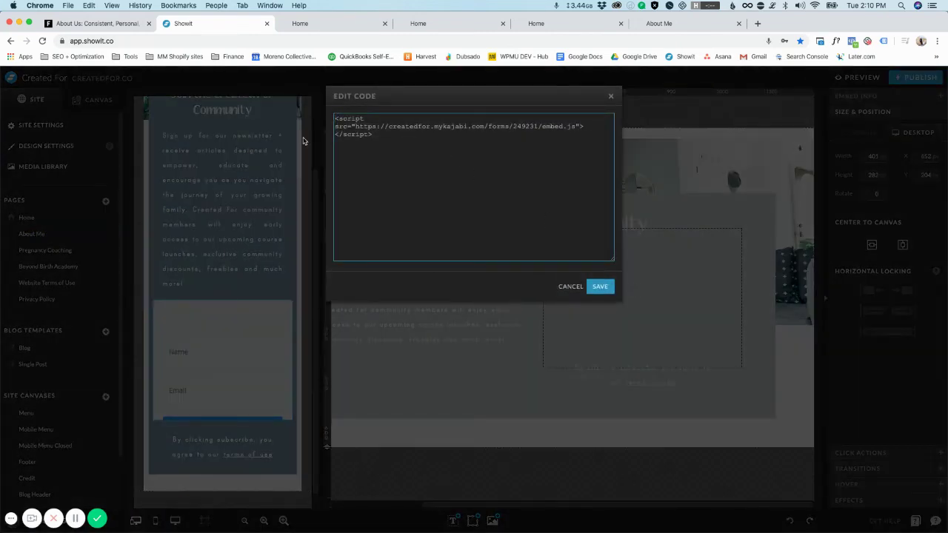
key("Return")
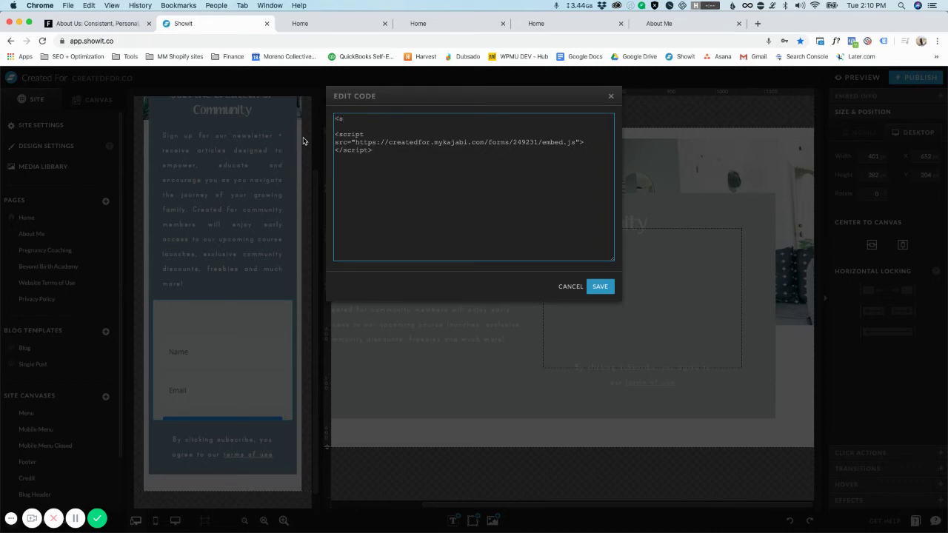
key("Return")
key("Return")
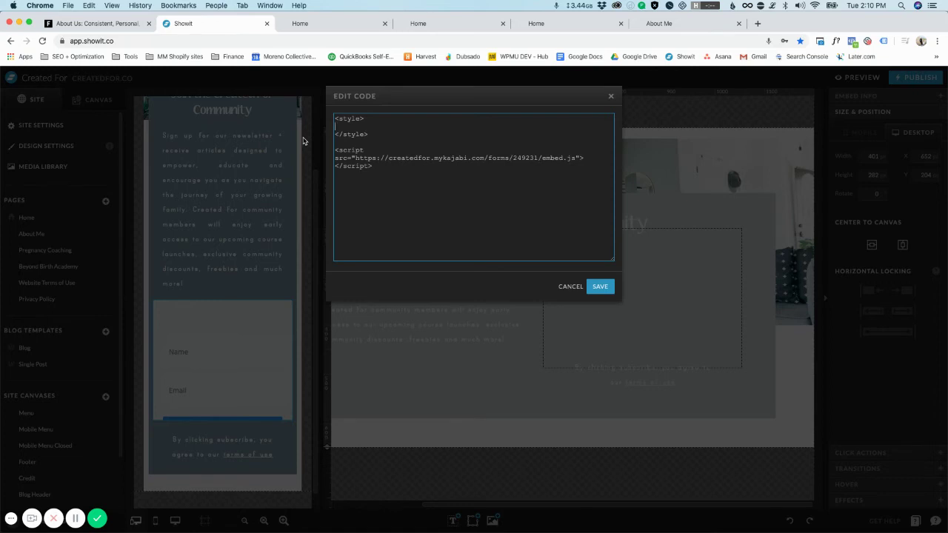
key("super+v")
scroll(354, 161, "down", 2)
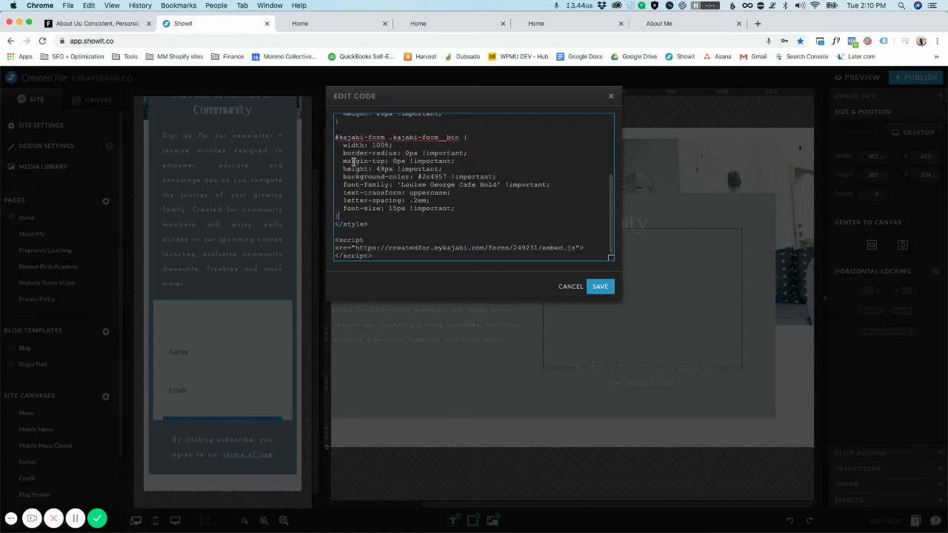
scroll(354, 161, "up", 5)
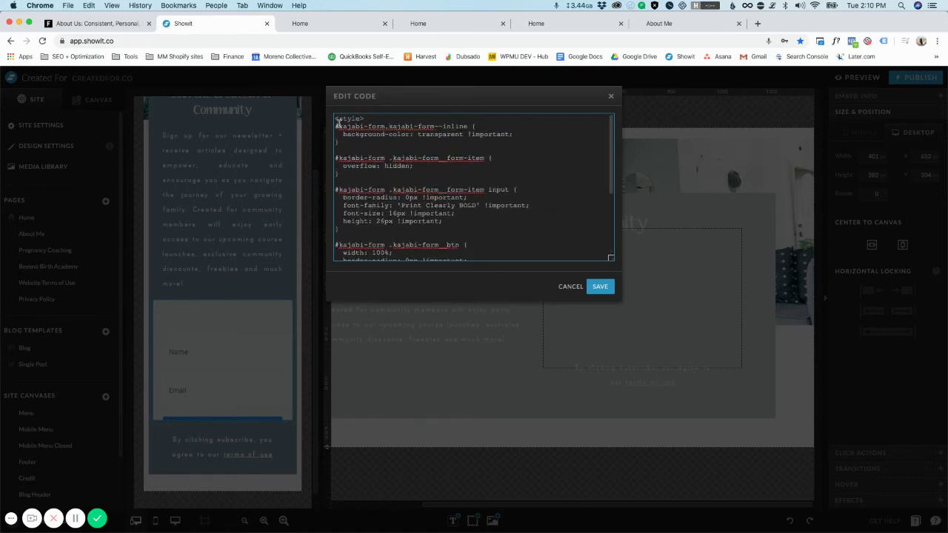
scroll(386, 118, "down", 5)
left_click(598, 286)
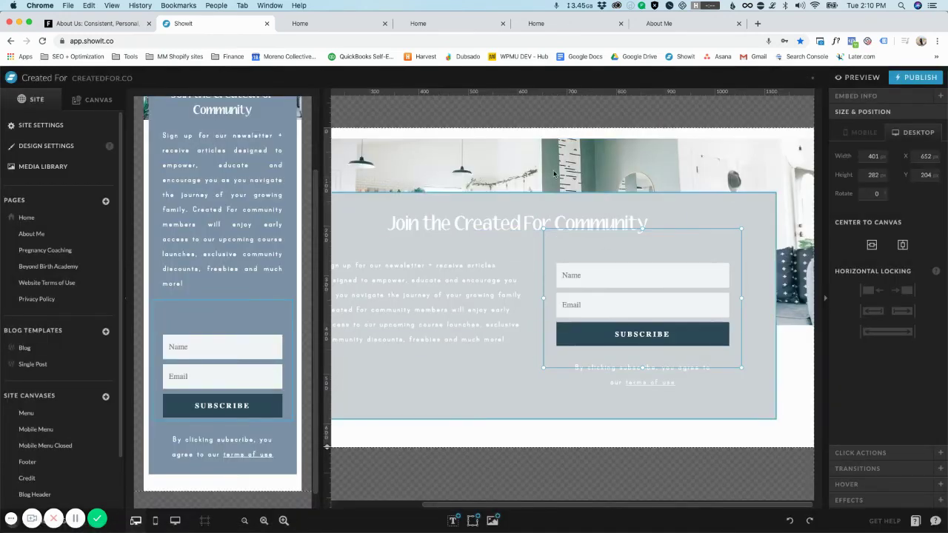
Review the background color in the .kajabi-form__btn rule of the Opt-In-1 embed code, and save the code unchanged
double_click(616, 280)
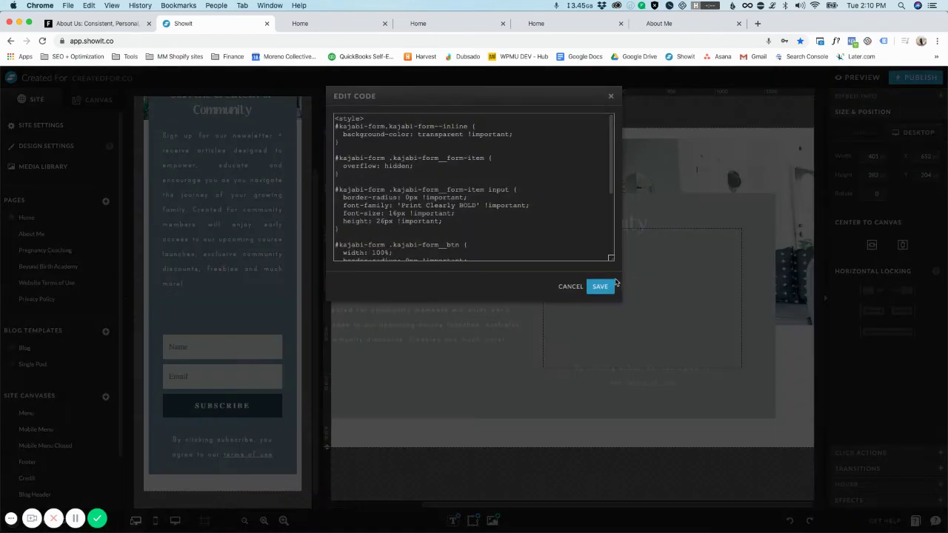
scroll(469, 185, "down", 2)
scroll(468, 186, "down", 3)
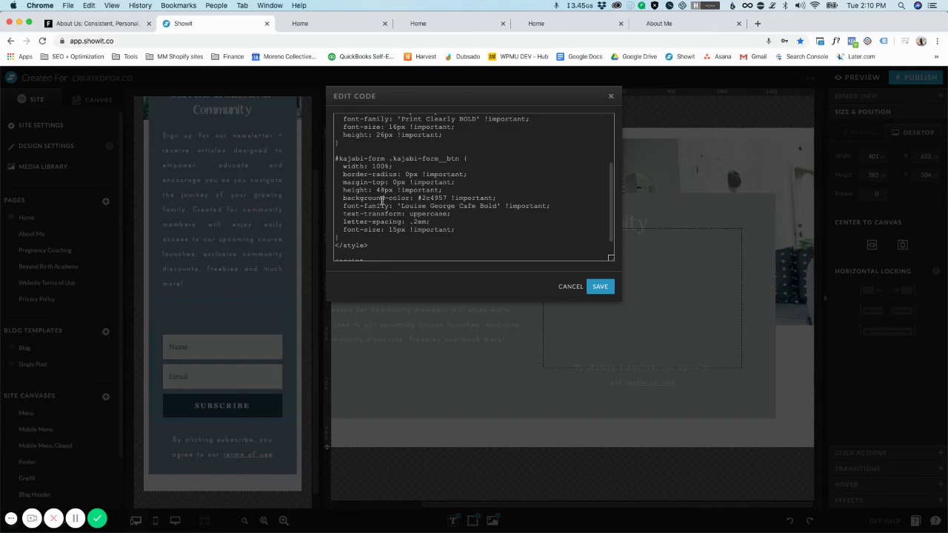
double_click(429, 198)
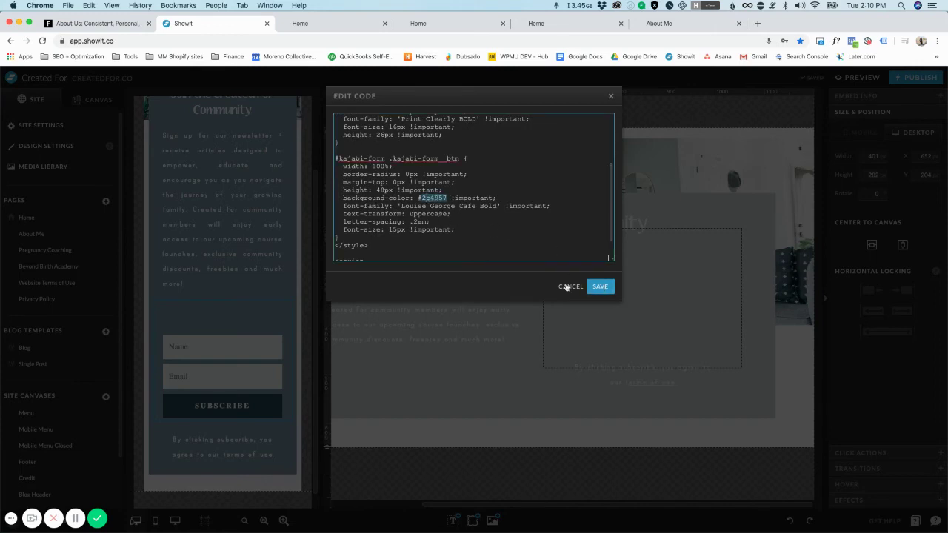
left_click(605, 287)
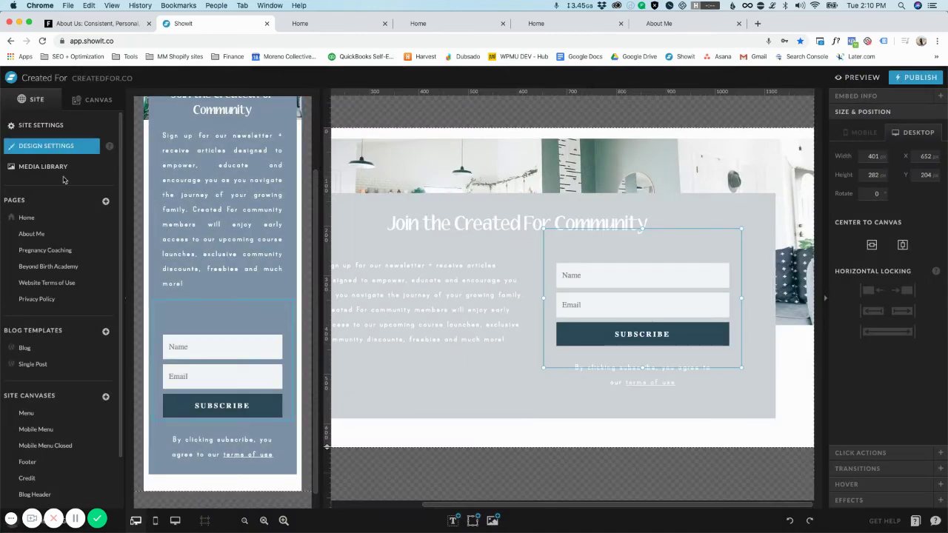
Preview the About Me page in a full browser page, check its newsletter opt-in form, and close the preview
left_click(90, 99)
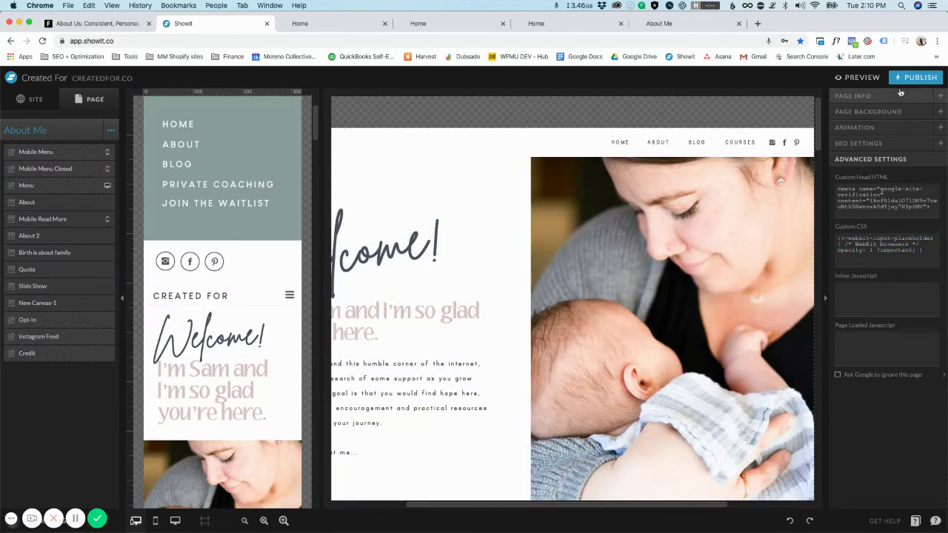
left_click(864, 77)
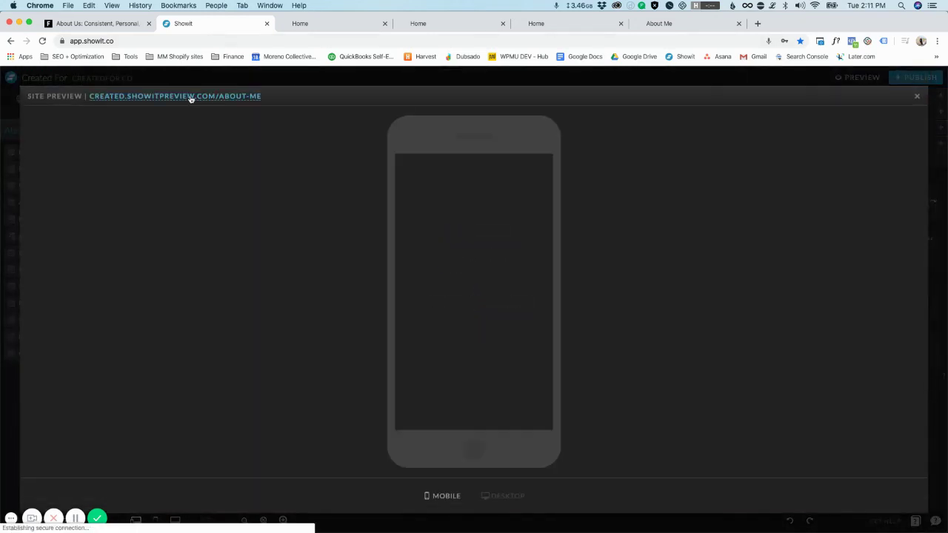
left_click(192, 97)
scroll(434, 195, "down", 15)
scroll(433, 195, "down", 20)
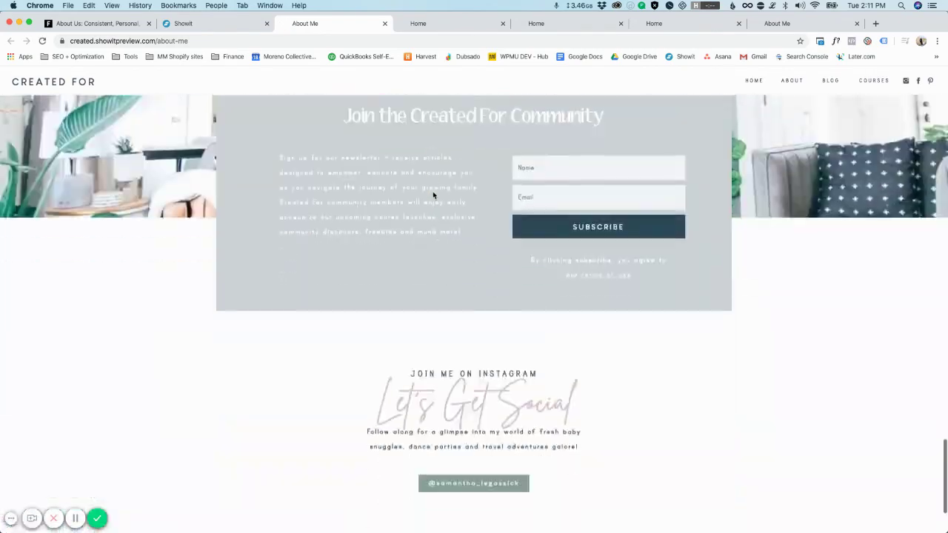
scroll(433, 192, "up", 1)
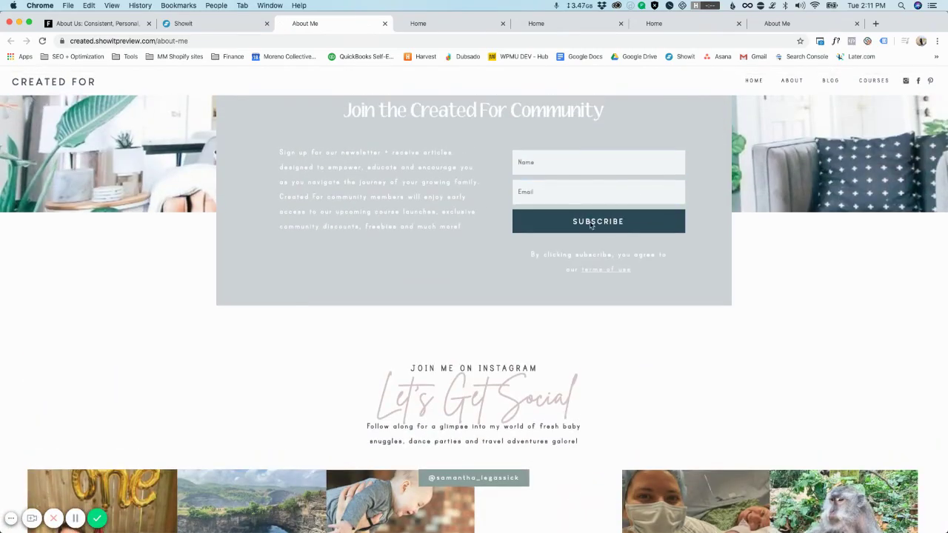
left_click(385, 25)
left_click(917, 98)
Remove the Kajabi form rules from the Home page's Custom CSS, keep only the ::-webkit-input-placeholder rule, and save
left_click(33, 99)
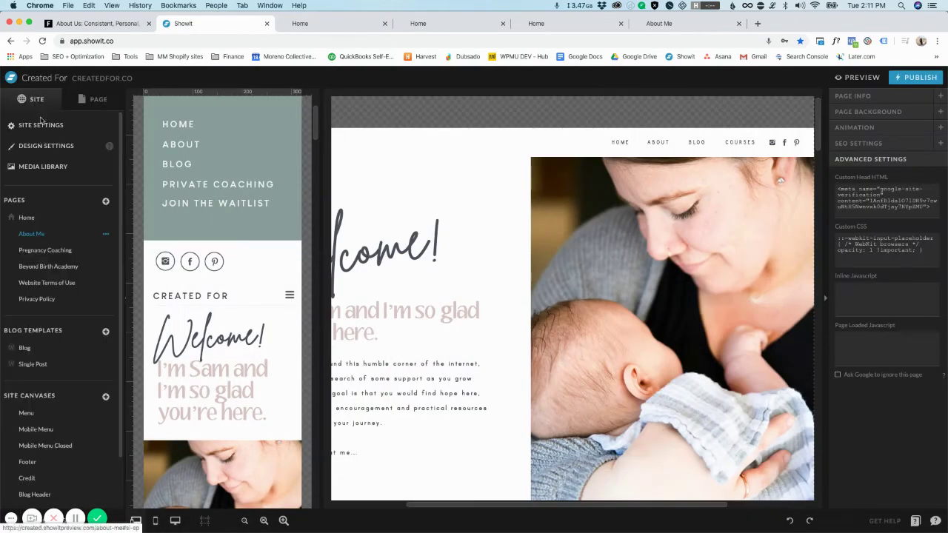
left_click(52, 216)
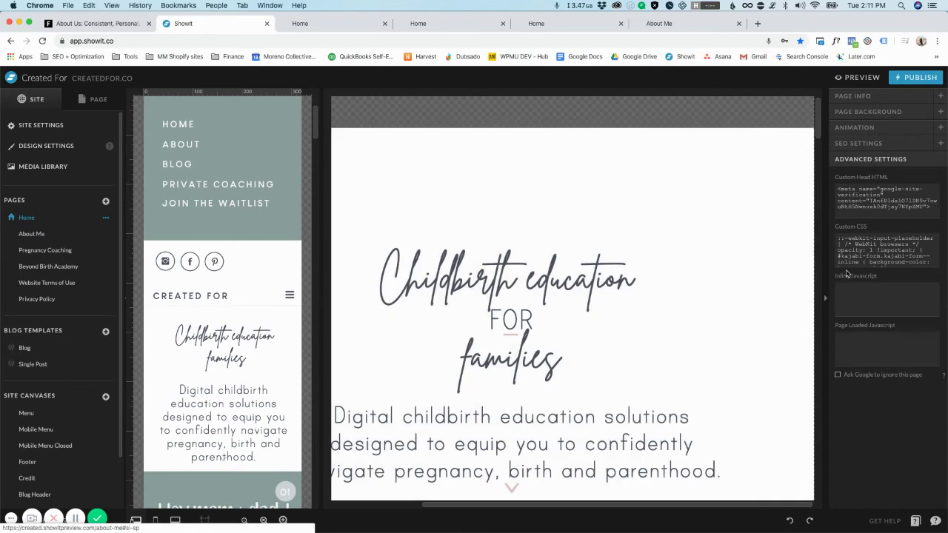
left_click(858, 251)
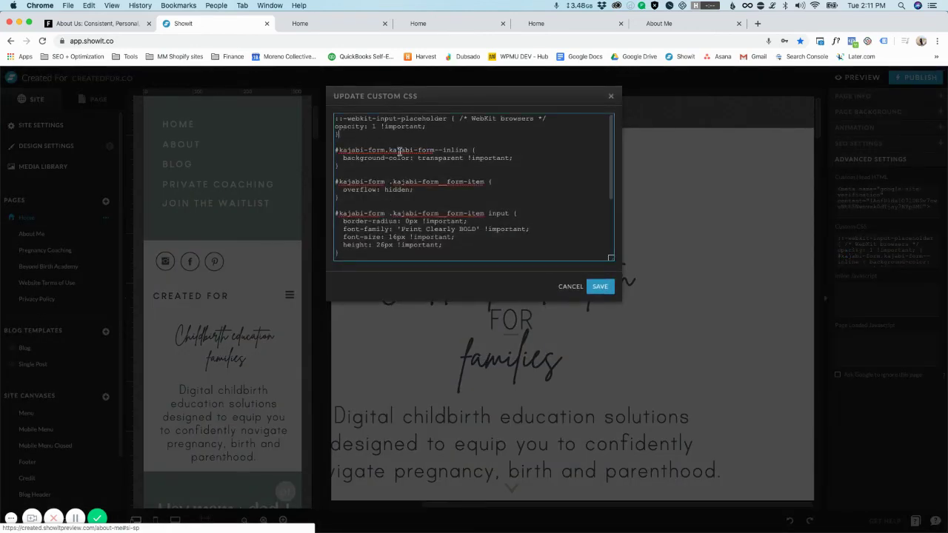
key("super+a")
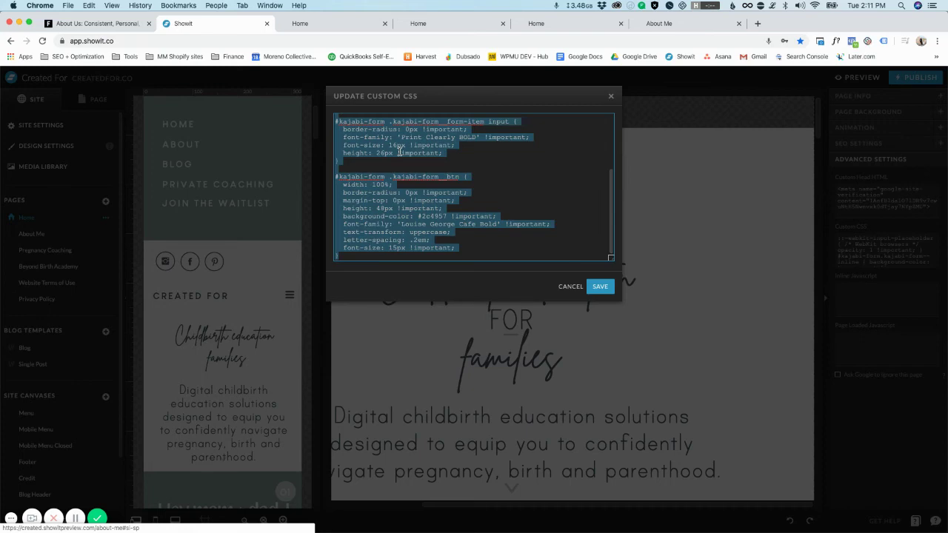
type("::-webkit-input-placeholder { /* WebKit browsers */ opacity: 1 !important; }")
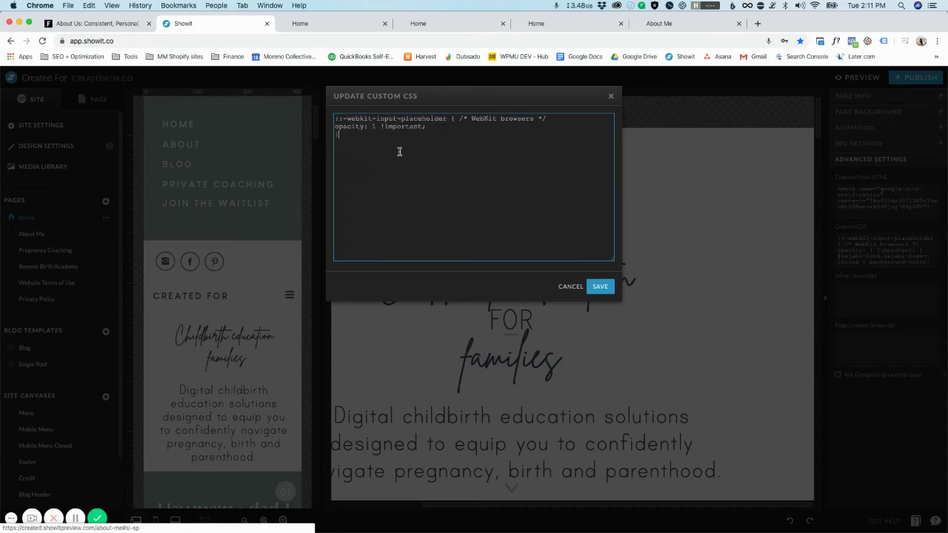
left_click(599, 285)
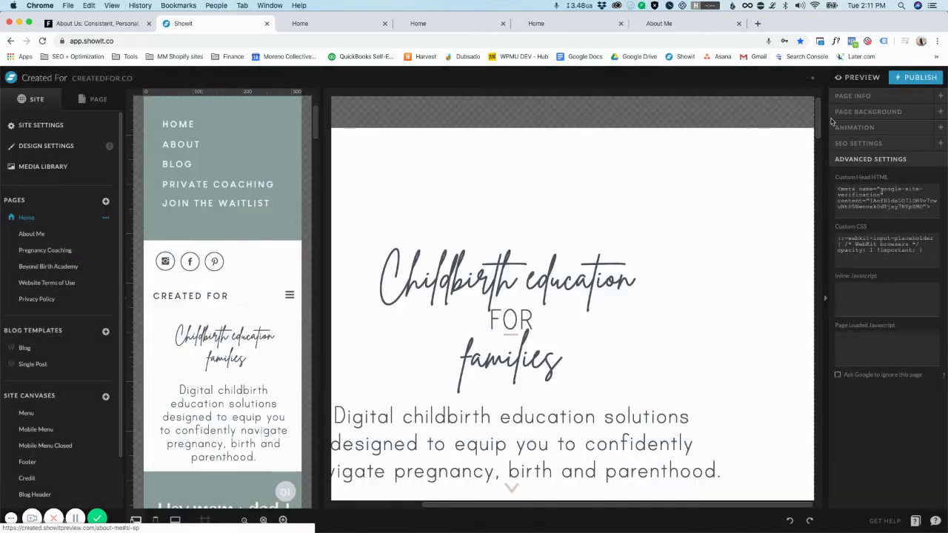
Preview the Home page in a full browser page and check the styling of the Don't Miss a Thing opt-in form
left_click(859, 77)
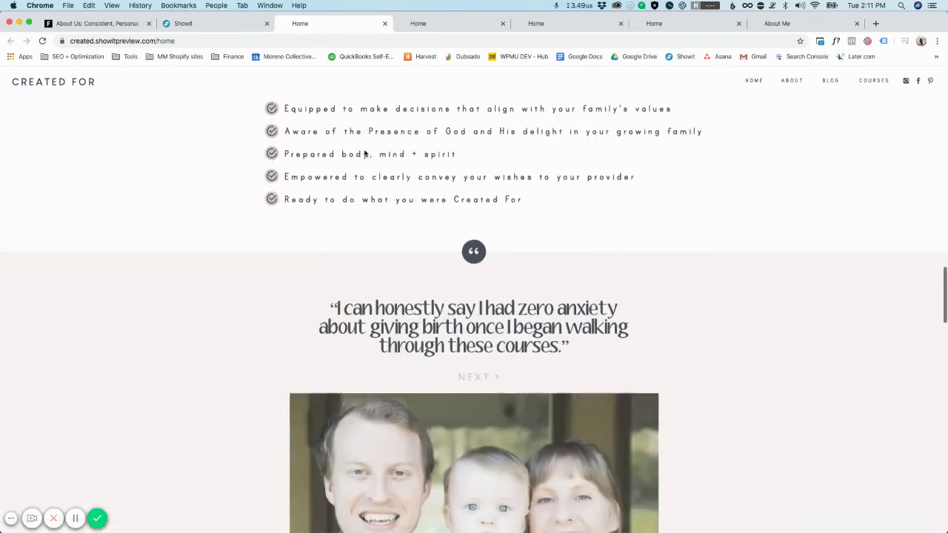
scroll(363, 153, "down", 20)
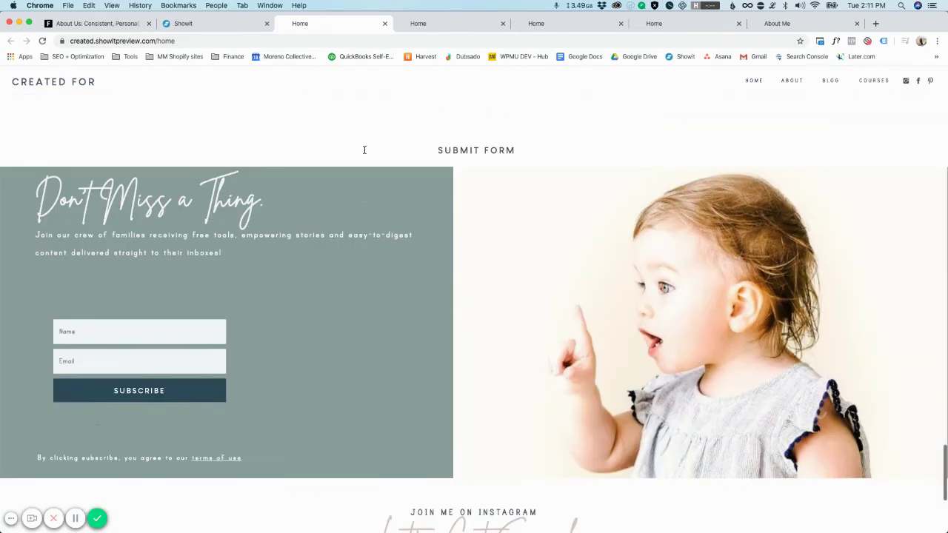
scroll(363, 151, "down", 1)
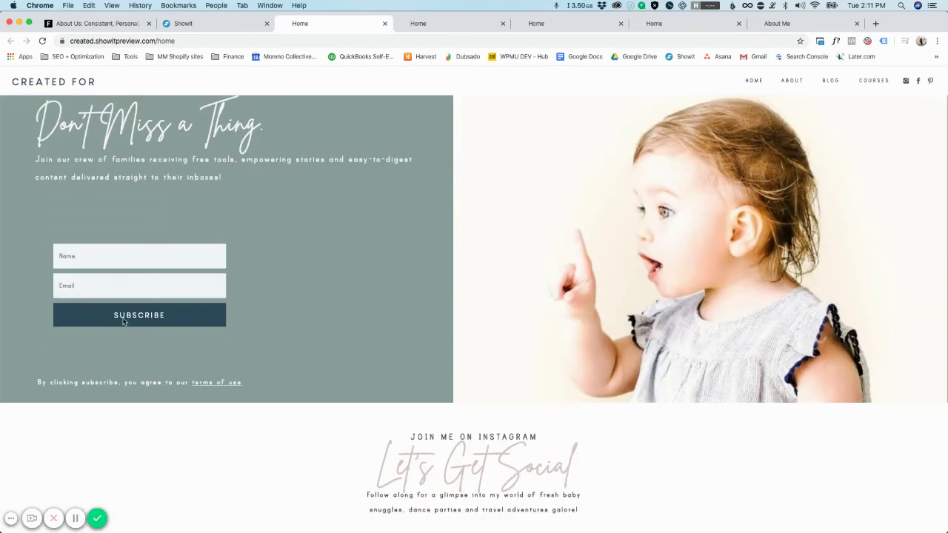
Close all the Home and About Me preview tabs in the browser and return to the Showit tab
left_click(385, 23)
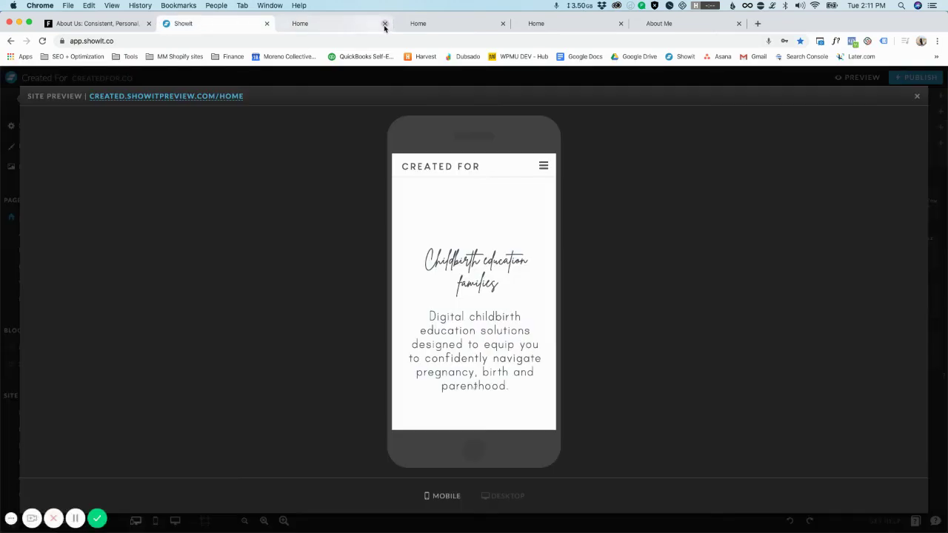
left_click(384, 24)
left_click(384, 24)
left_click(385, 24)
left_click(384, 24)
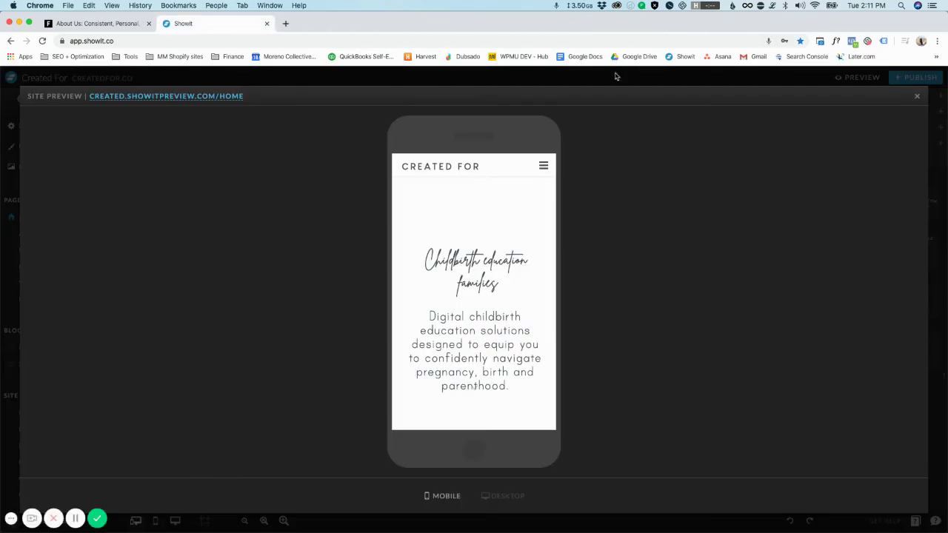
Close the Home page preview and review the button CSS in the embed code of the Don't Miss a Thing opt-in form
left_click(917, 95)
scroll(469, 302, "down", 20)
scroll(468, 302, "down", 10)
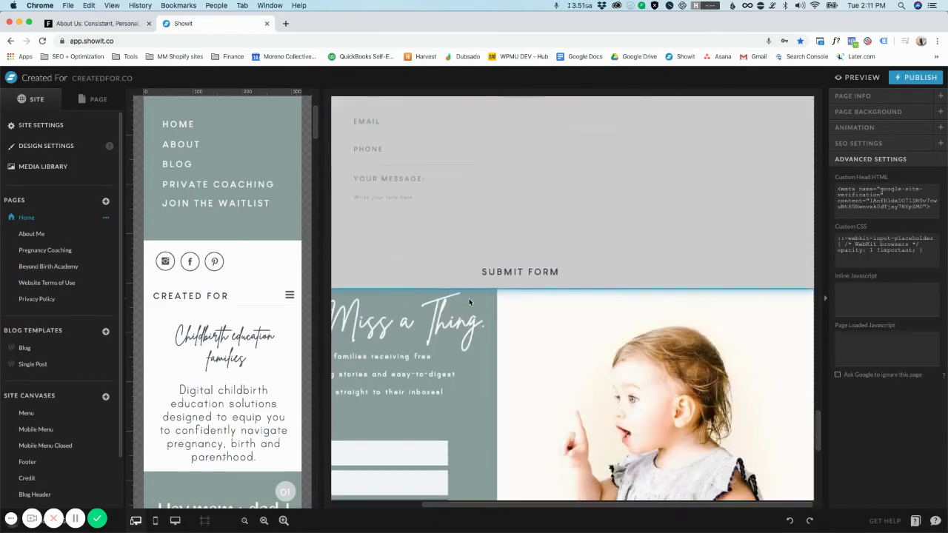
left_click(516, 268)
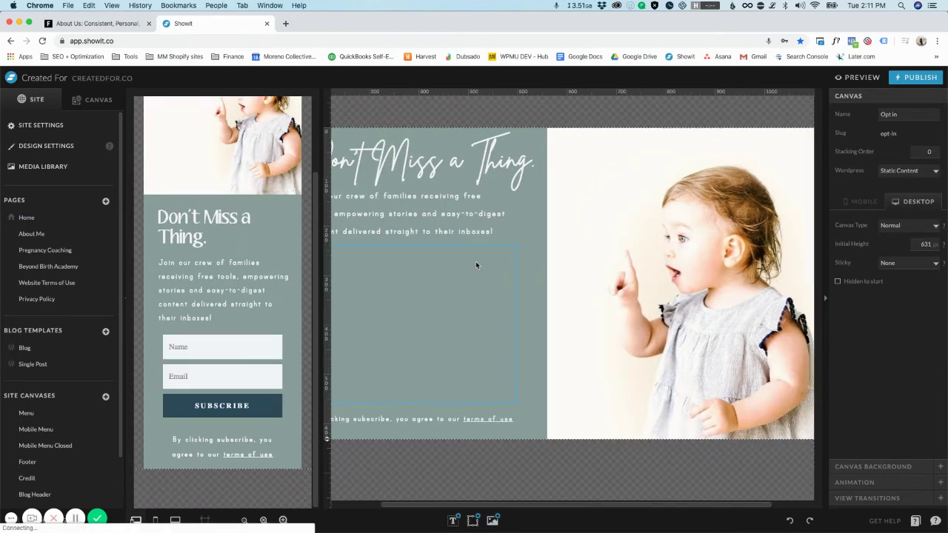
double_click(450, 330)
scroll(474, 212, "down", 10)
left_click(447, 145)
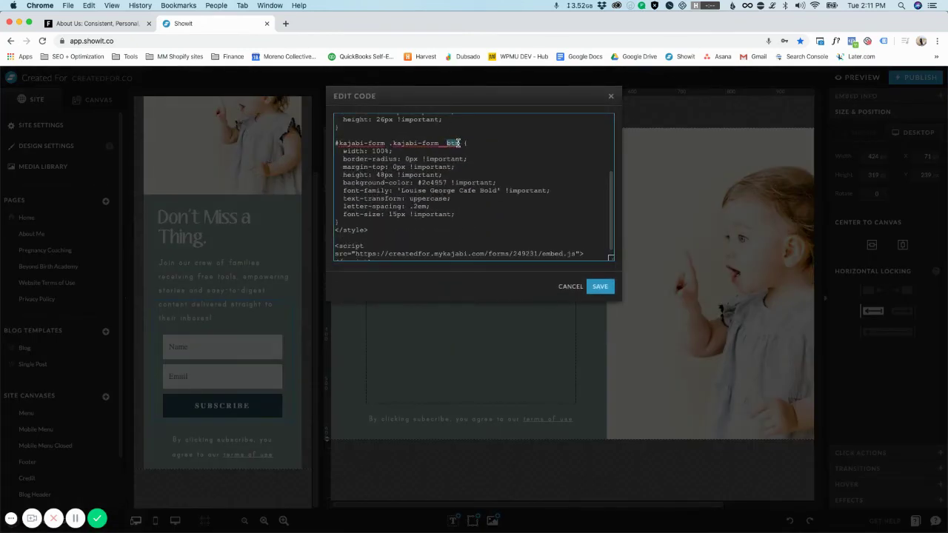
double_click(432, 183)
left_click(600, 286)
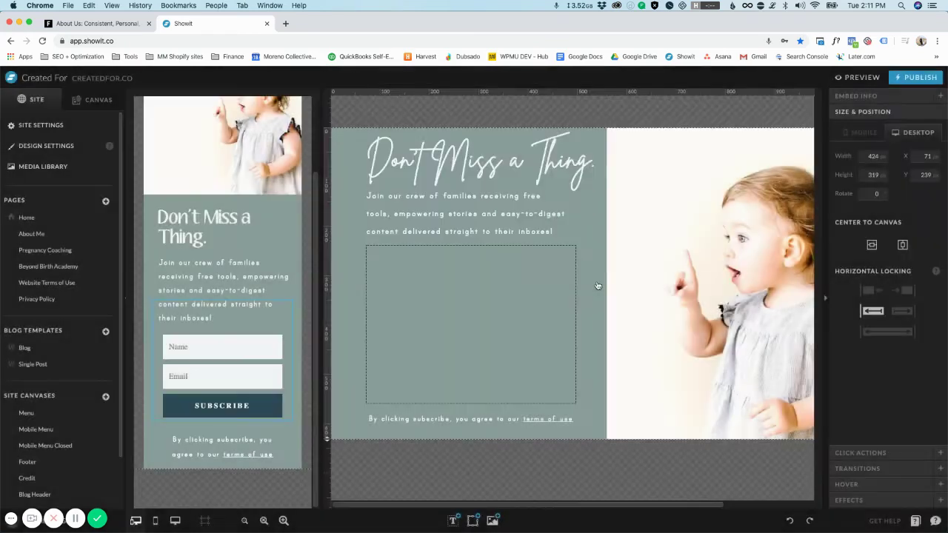
left_click(591, 268)
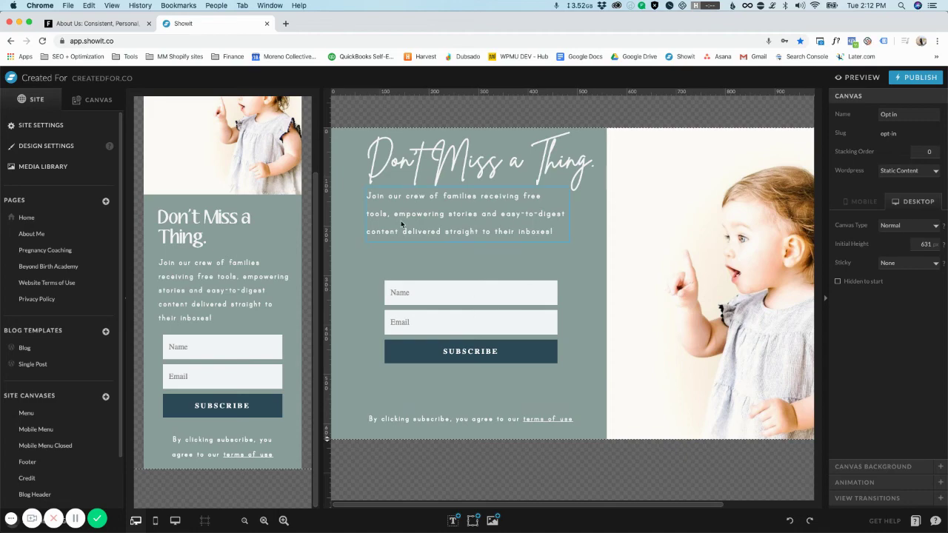
Examine the Kajabi script tag below the style block in the opt-in form's embed code and close the editor
double_click(419, 304)
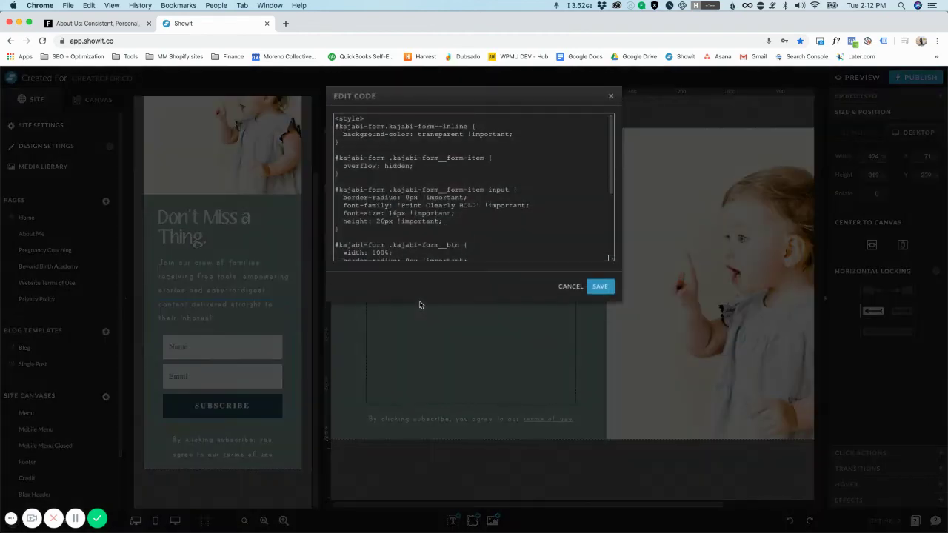
scroll(417, 183, "down", 5)
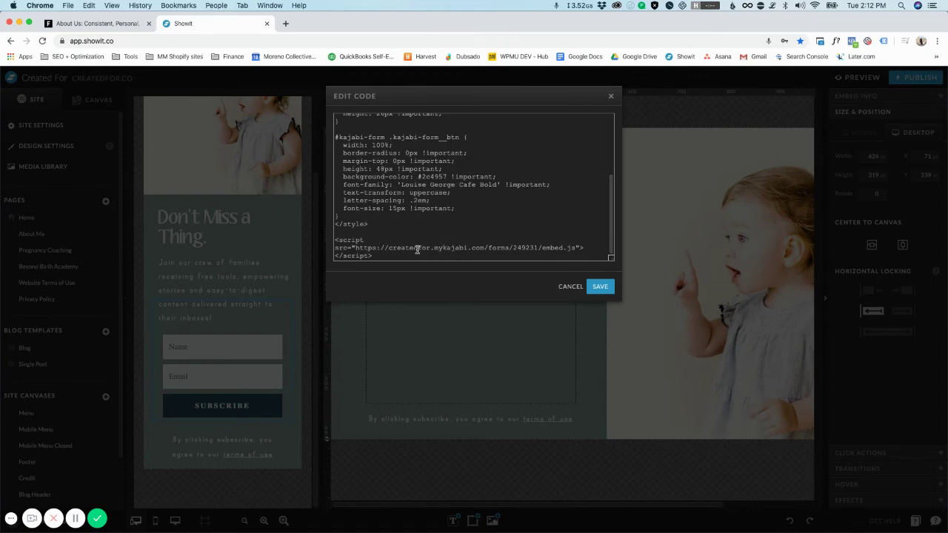
mouse_move(377, 254)
left_mouse_down()
mouse_move(338, 243)
mouse_move(363, 244)
left_mouse_up()
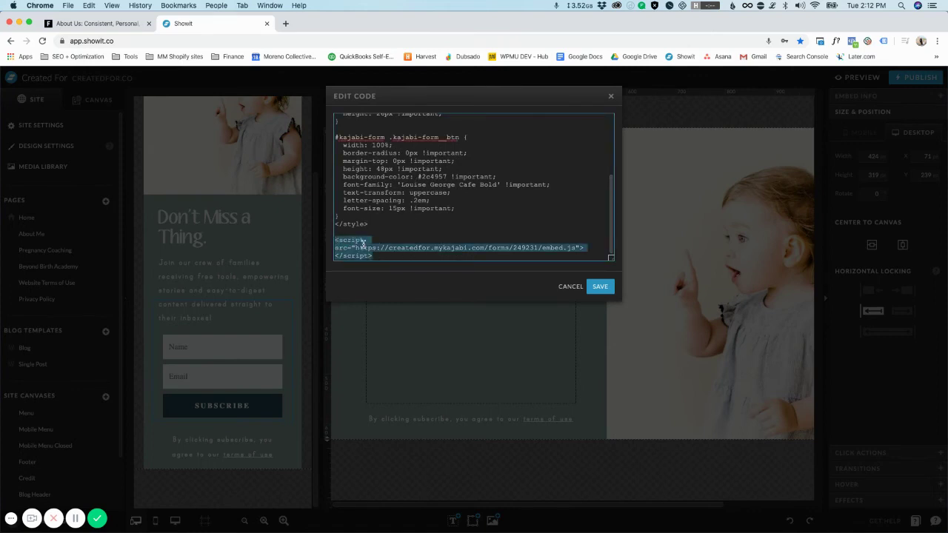
left_click(610, 96)
Add a second embed code element to the desktop Opt in canvas and leave its code empty
mouse_move(473, 520)
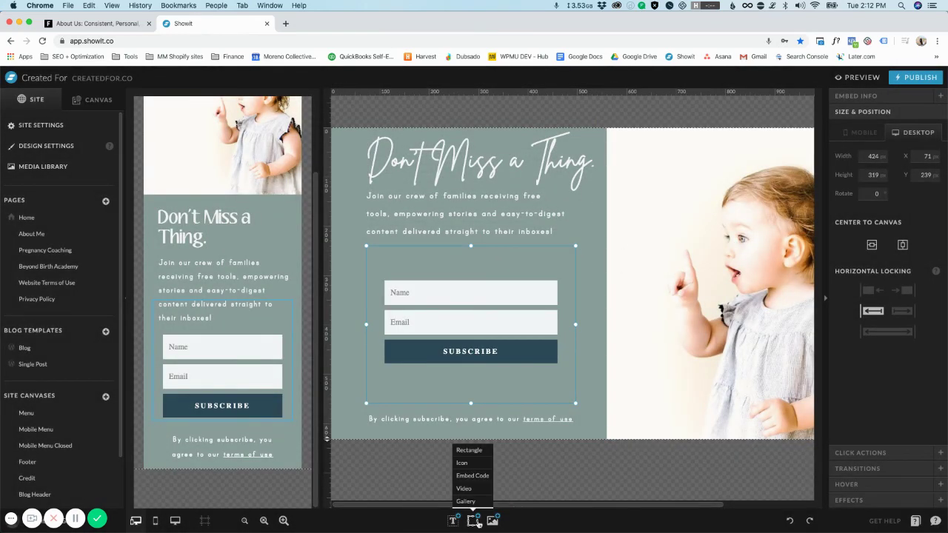
left_click(480, 476)
double_click(727, 311)
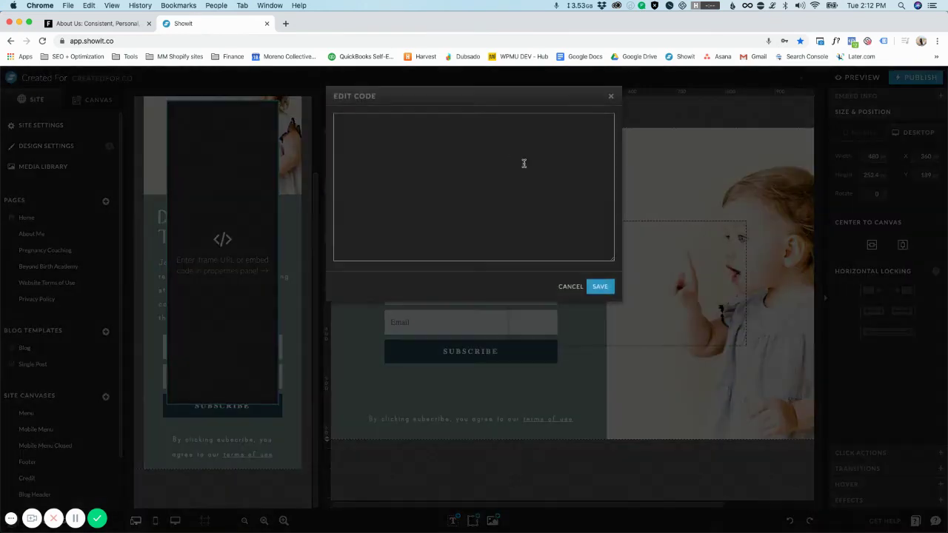
left_click(570, 288)
Copy only the Kajabi script tag from the existing form into the new embed, save, and move the embed to about X 484, Y 130
double_click(466, 306)
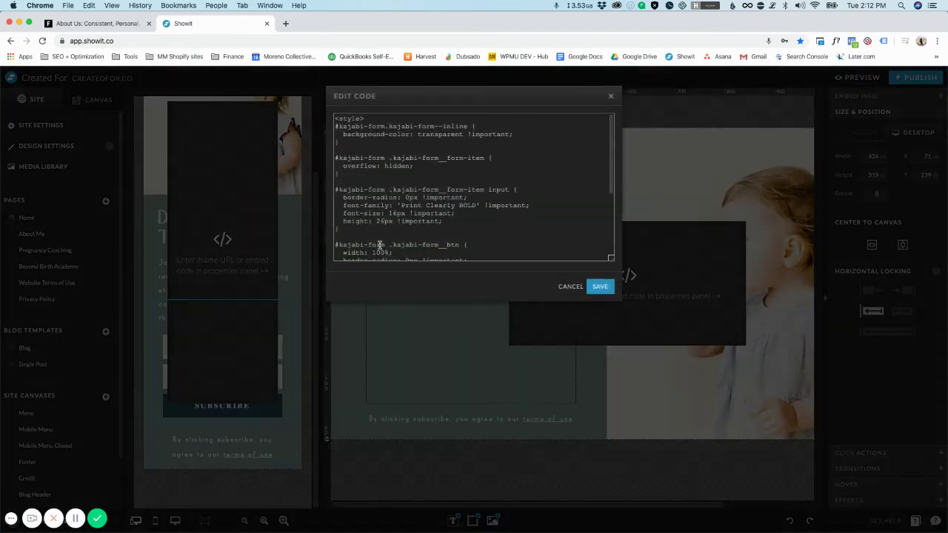
scroll(402, 249, "down", 5)
left_click_drag(373, 256, 330, 243)
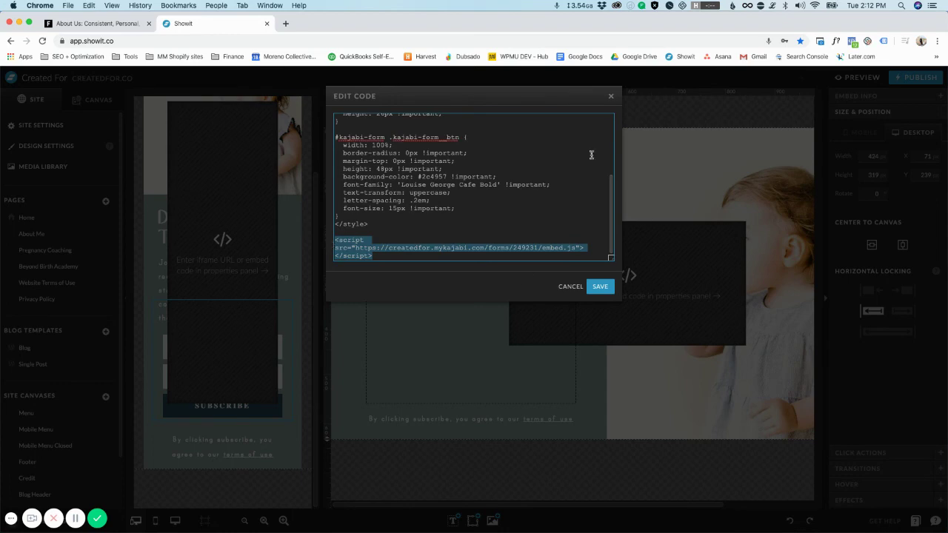
left_click(611, 97)
left_click(627, 265)
double_click(627, 265)
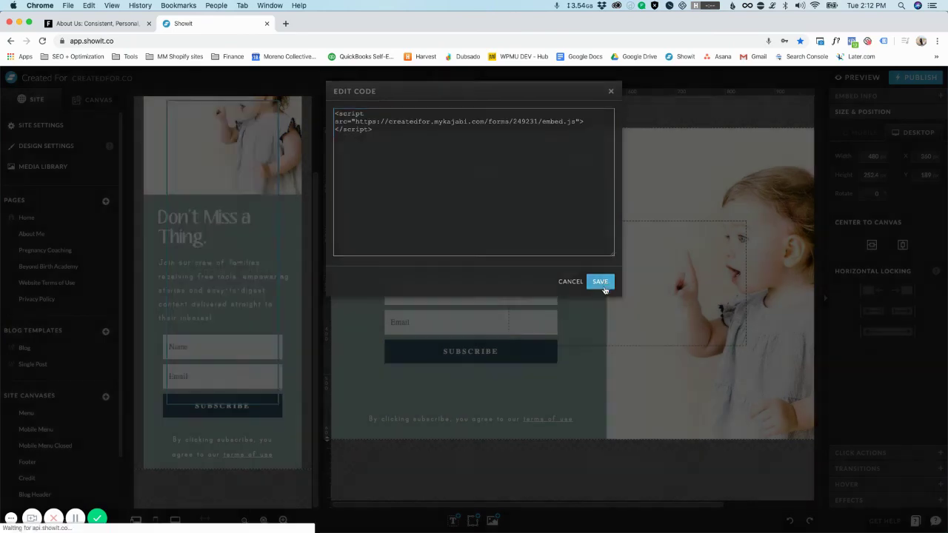
left_click(603, 286)
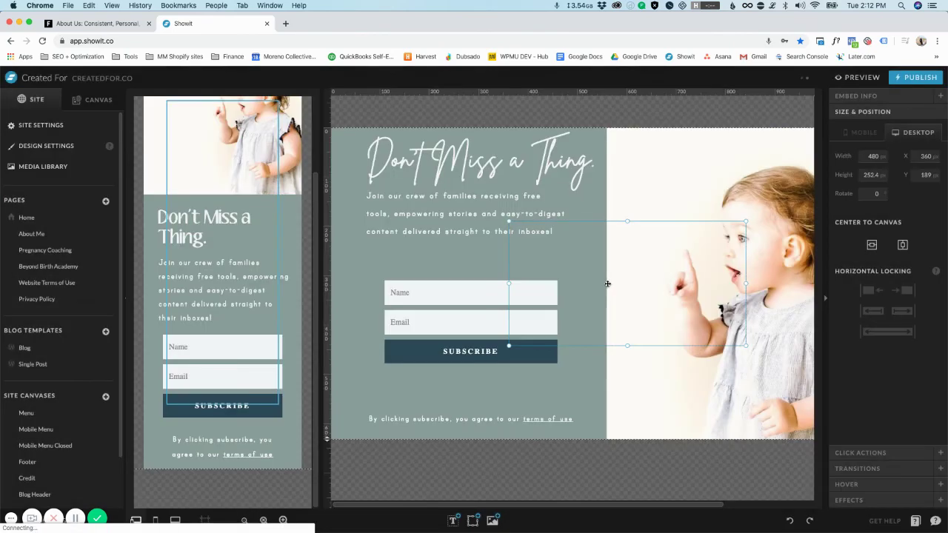
left_click_drag(683, 258, 694, 236)
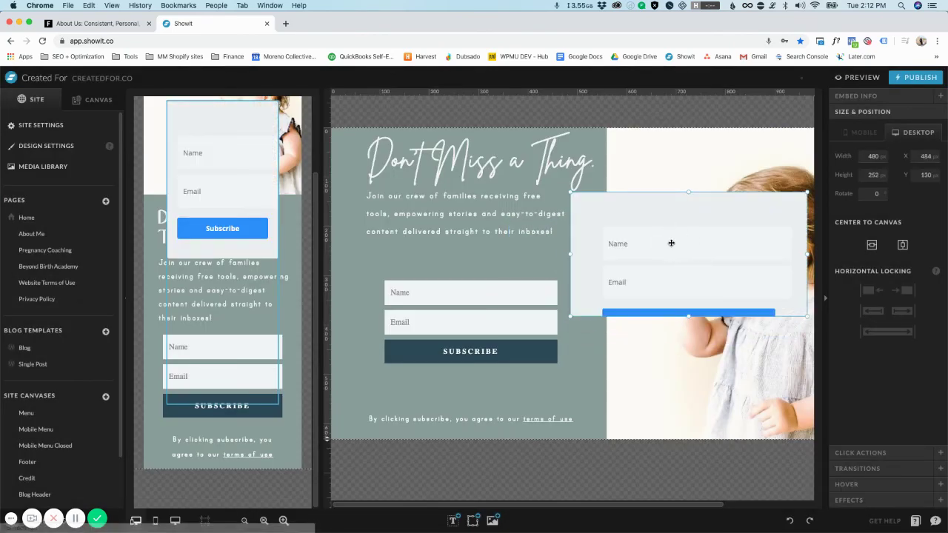
Copy the complete style block, from <style> to </style>, out of the existing opt-in form's embed code
double_click(426, 283)
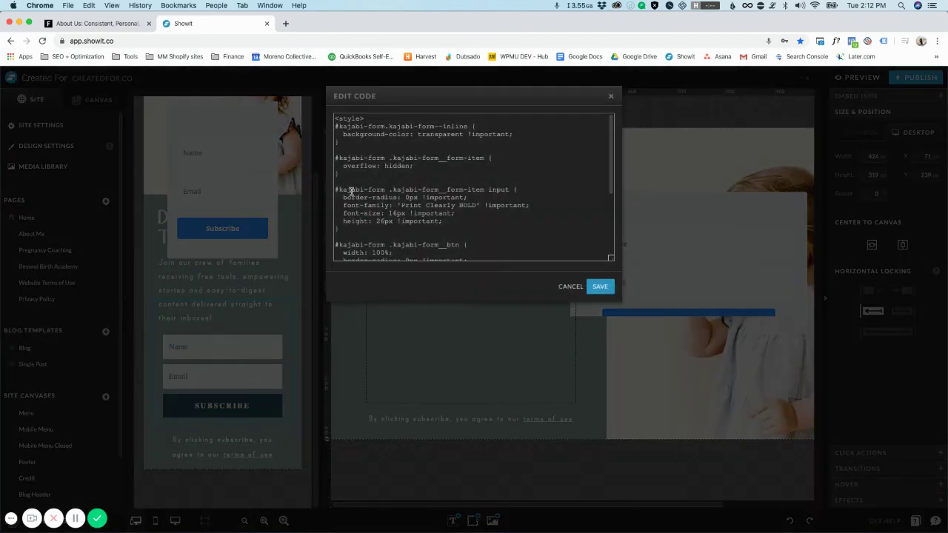
left_click(335, 118)
scroll(400, 148, "down", 5)
left_click(371, 224, "shift")
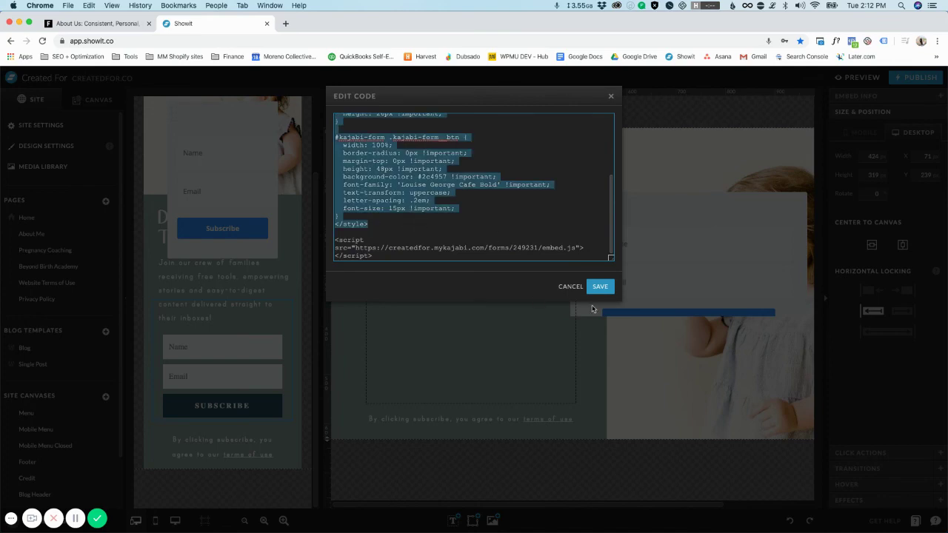
left_click(602, 286)
Paste the style block above the script in the new embed's code, separate the two with a blank line, and save
double_click(658, 257)
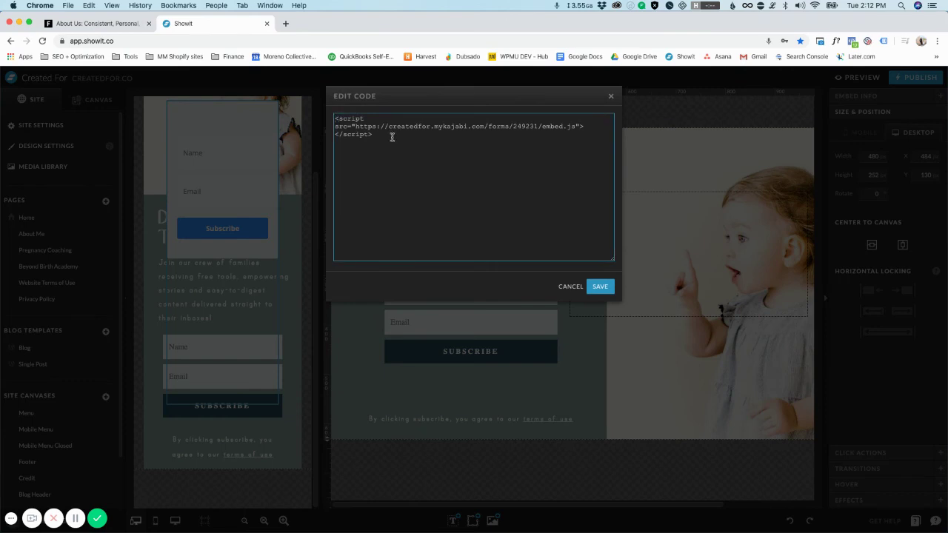
key("super+v")
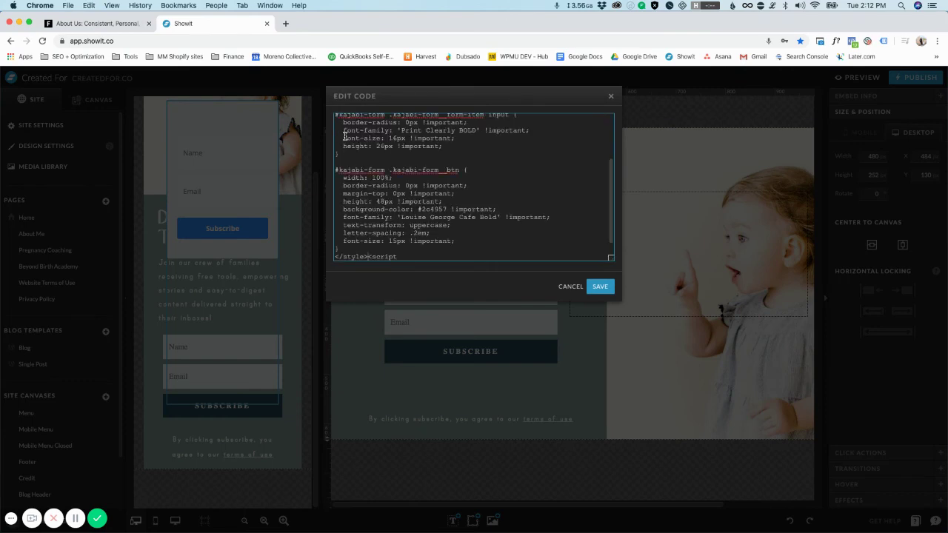
key("Return")
key("Return")
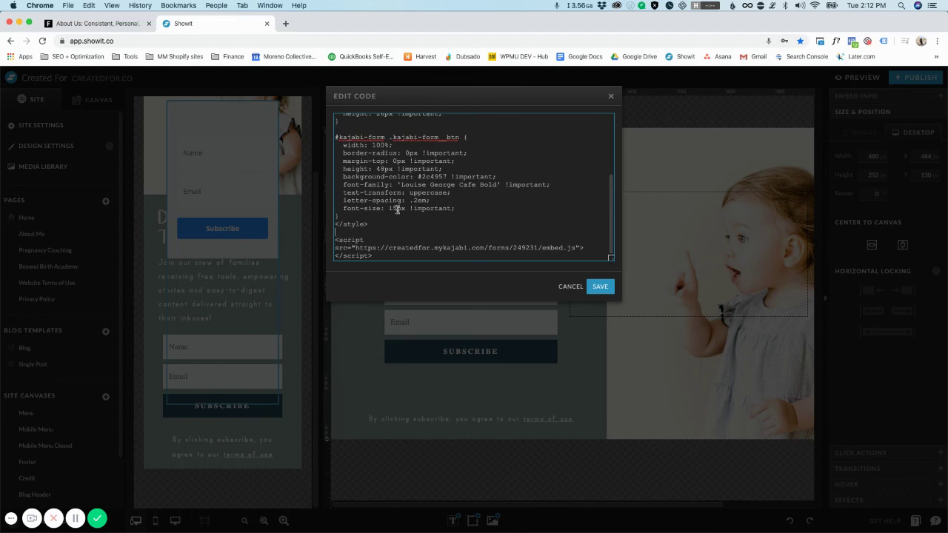
scroll(397, 209, "up", 1)
scroll(397, 209, "up", 5)
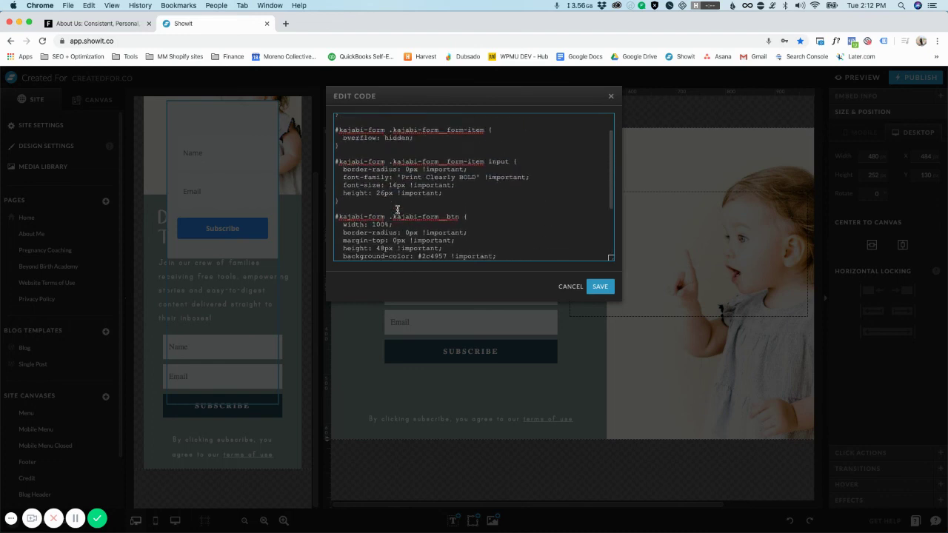
left_click(600, 287)
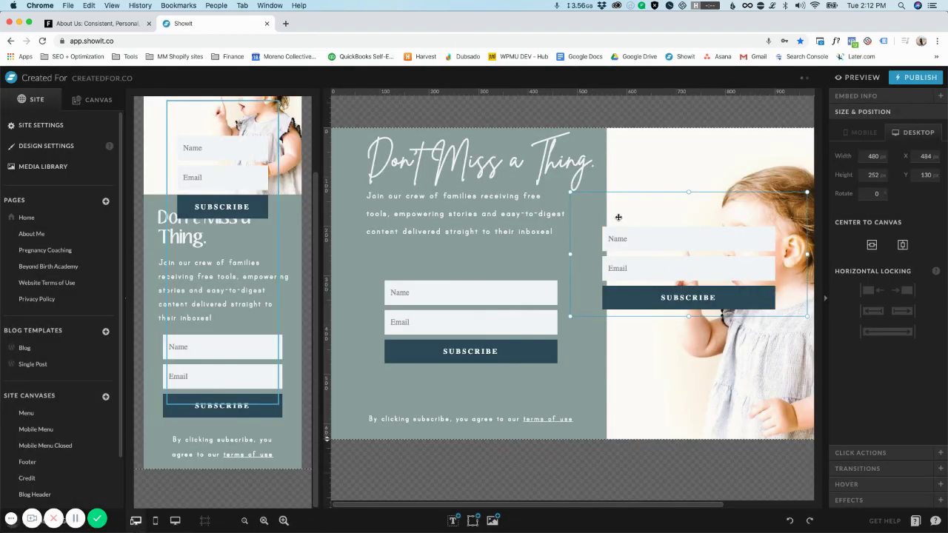
Delete the second embedded form from the Opt in canvas, keeping the original form
key("Delete")
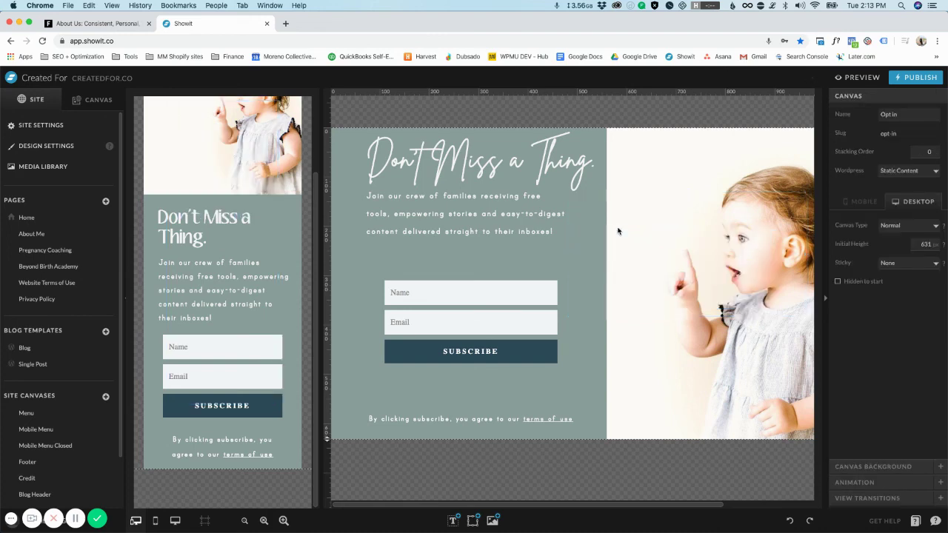
left_click(496, 307)
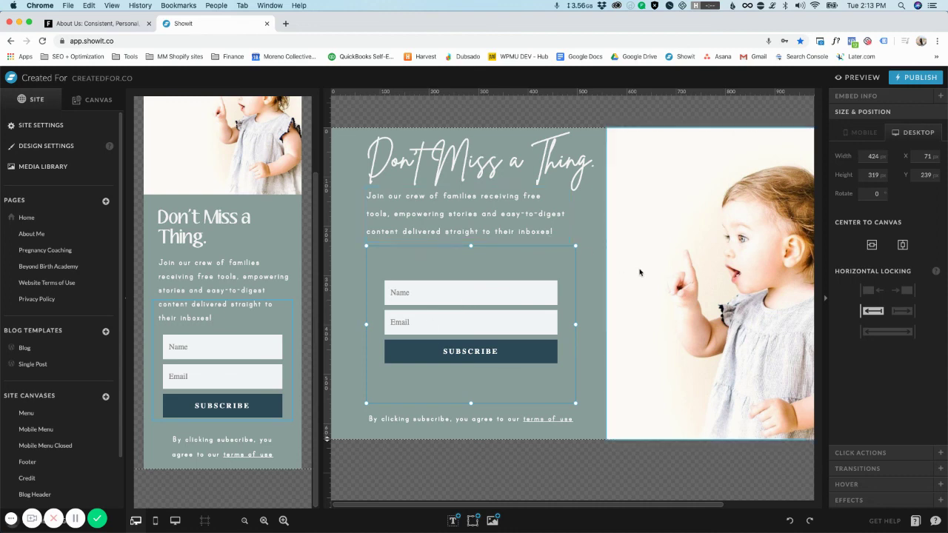
left_click(519, 214)
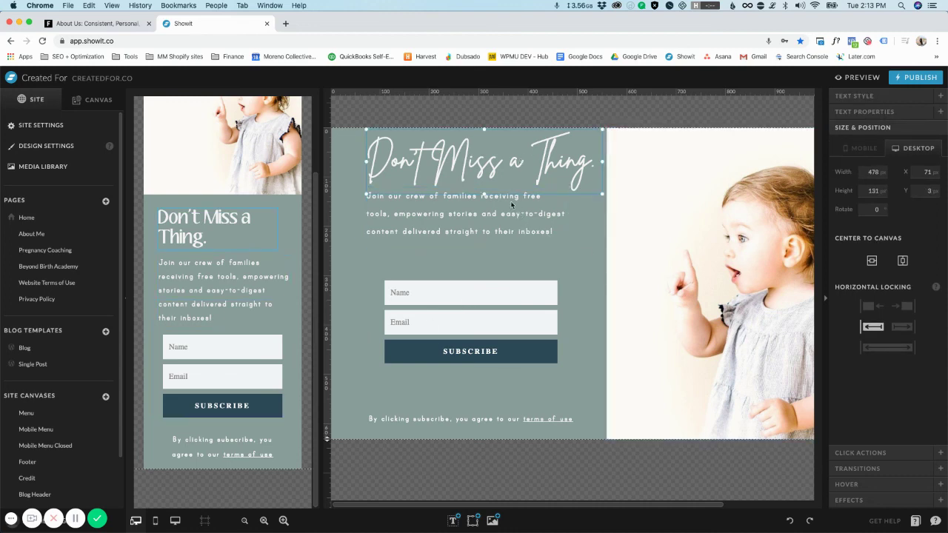